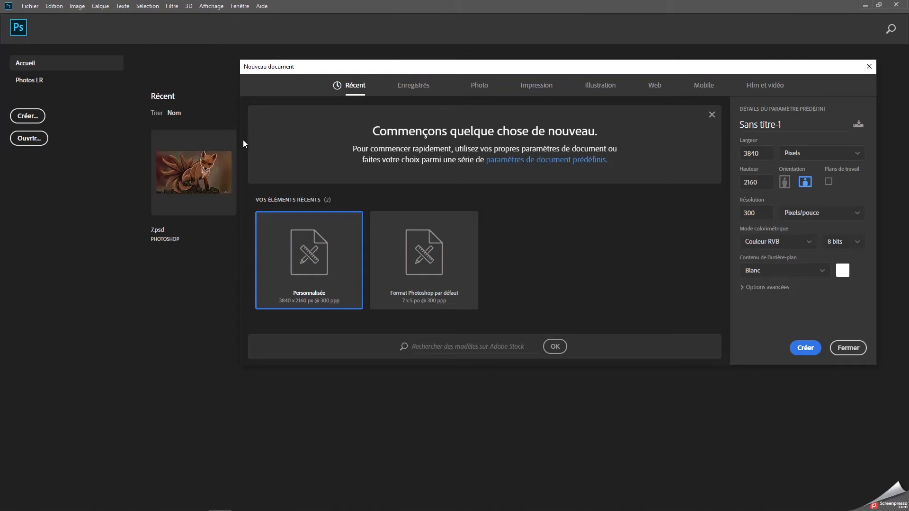
# Step: Start a new document and set its width unit to inches
pyautogui.click(32, 7)
pyautogui.click(798, 153)
pyautogui.click(803, 166)
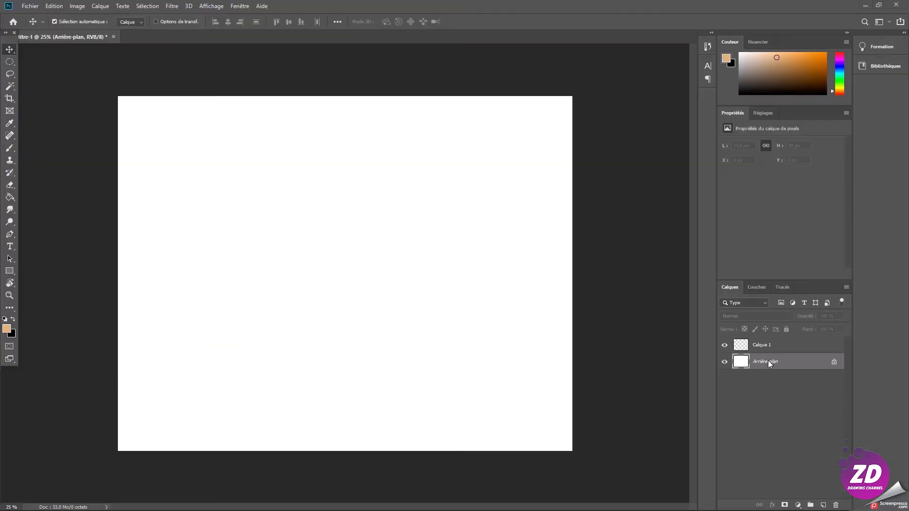
# Step: Select the Arrière-plan layer, activate the Paint Bucket, reset the colours to default and choose a light grey foreground
pyautogui.click(768, 360)
pyautogui.click(10, 197)
pyautogui.click(5, 320)
pyautogui.click(6, 329)
pyautogui.moveTo(339, 166); pyautogui.dragTo(304, 153)
pyautogui.click(523, 121)
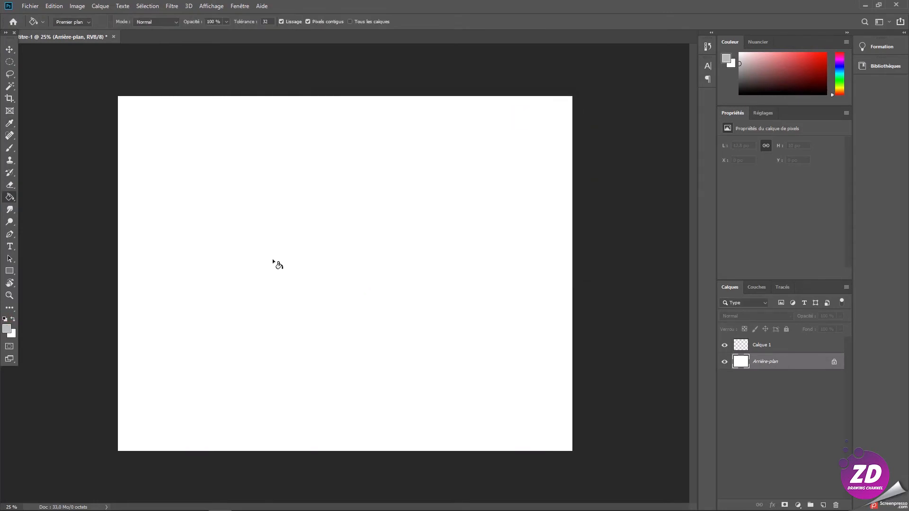
# Step: Change the foreground colour to the greenish grey b3c0b4 and fill the Arrière-plan layer with it
pyautogui.click(7, 328)
pyautogui.click(326, 150)
pyautogui.click(449, 200)
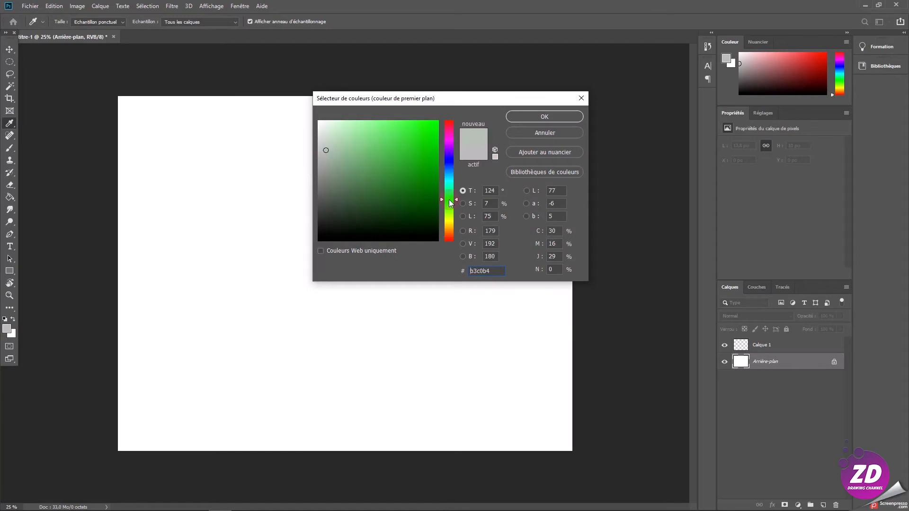
pyautogui.click(540, 118)
pyautogui.press('g')
pyautogui.click(361, 229)
# Step: Select Calque 1 and set up the brush with the Arrondi net pression taille preset at a size of 200 px
pyautogui.click(759, 346)
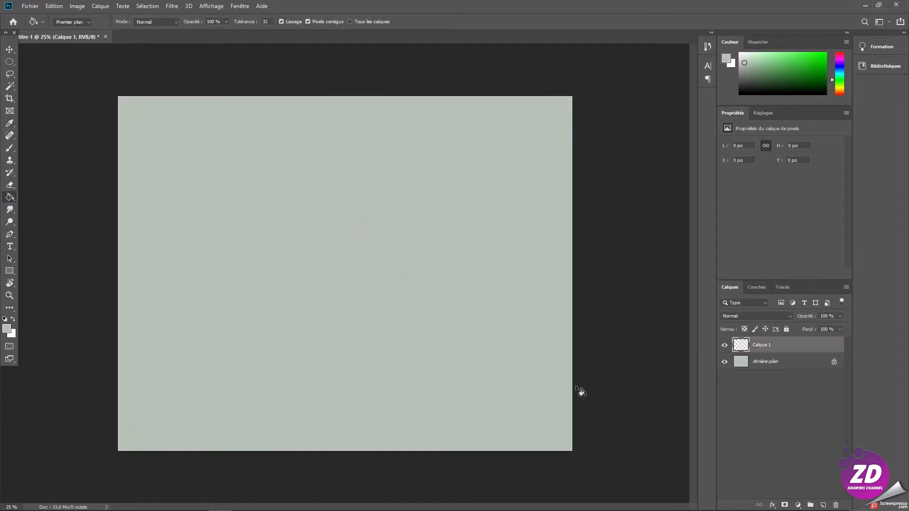
pyautogui.click(9, 149)
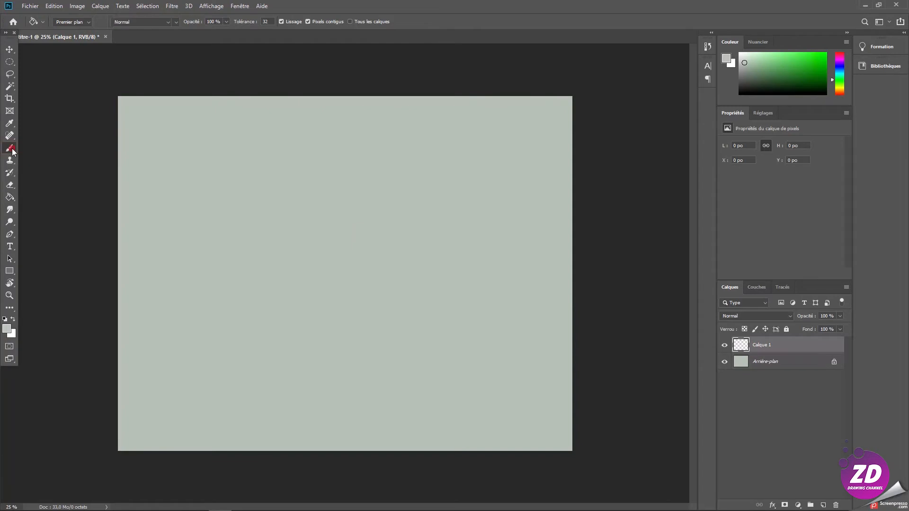
pyautogui.click(68, 21)
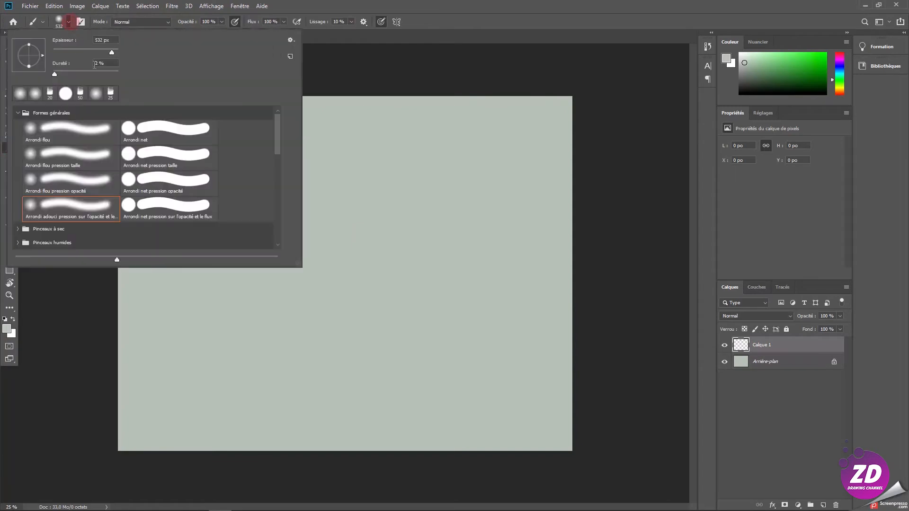
pyautogui.click(161, 157)
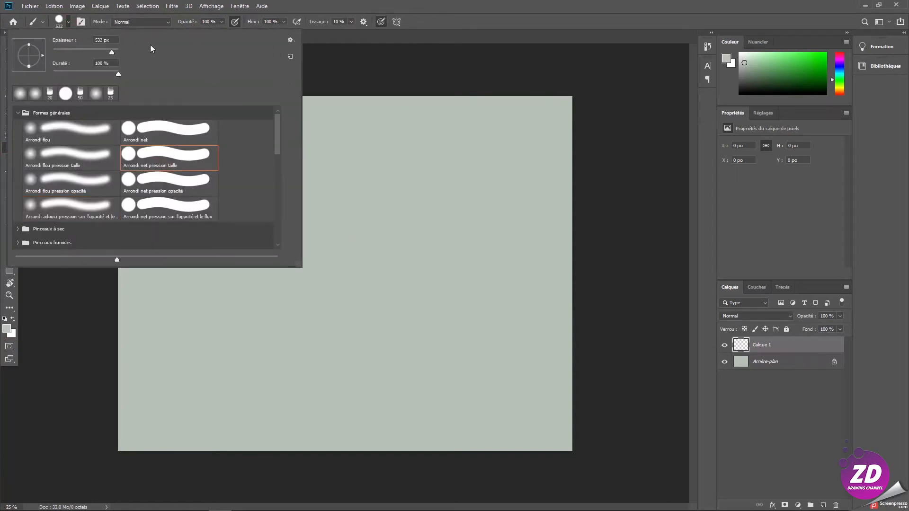
pyautogui.click(109, 40)
pyautogui.write('200')
pyautogui.press('Return')
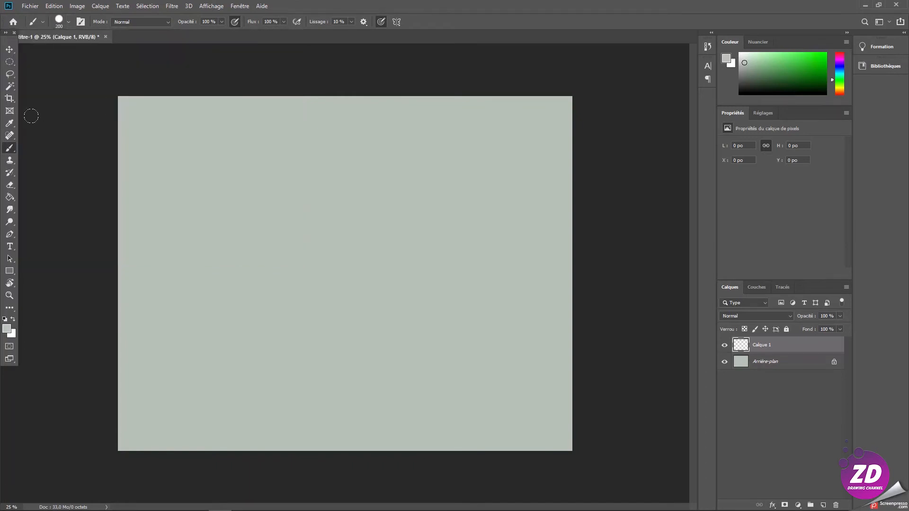
pyautogui.click(791, 76)
pyautogui.moveTo(334, 194); pyautogui.dragTo(401, 180)
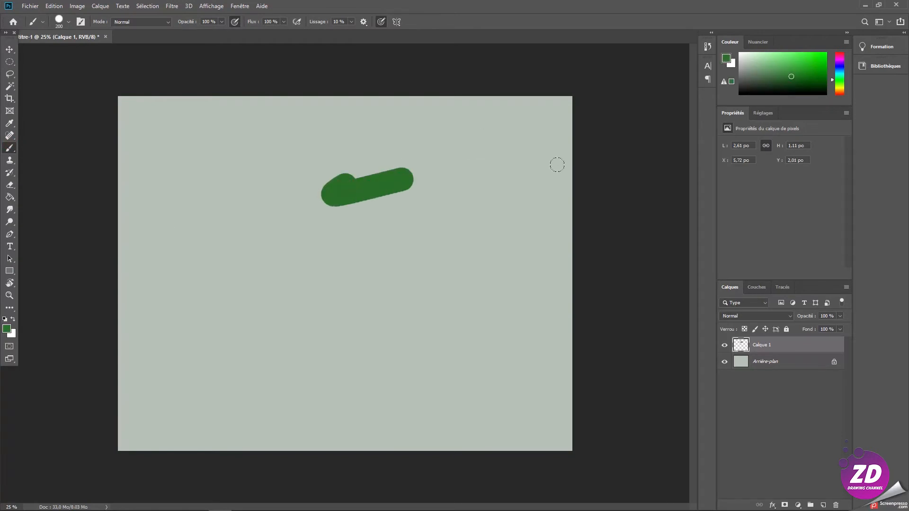
pyautogui.hotkey('ctrl', 'z')
# Step: Choose a dark green foreground colour and try out brush strokes on Calque 1, undoing each one
pyautogui.click(797, 83)
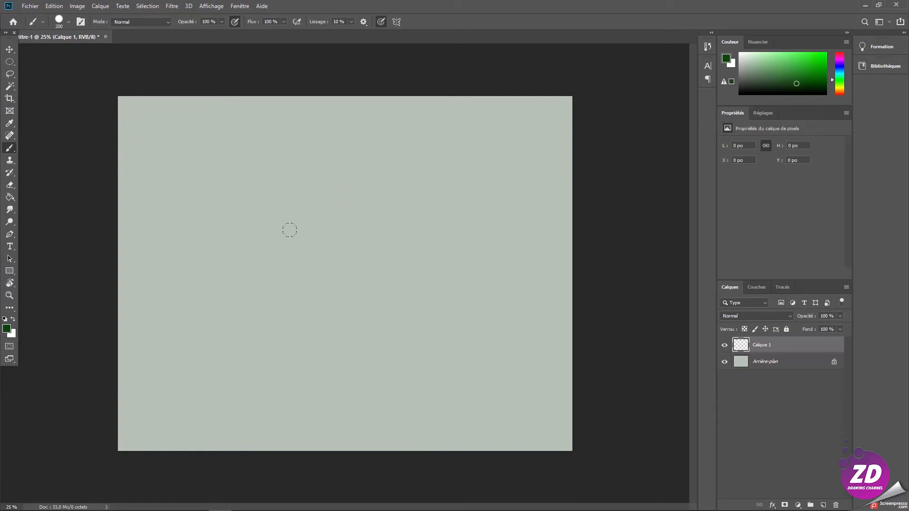
pyautogui.moveTo(296, 271); pyautogui.dragTo(358, 215)
pyautogui.hotkey('ctrl', 'z')
pyautogui.moveTo(261, 442); pyautogui.dragTo(244, 7)
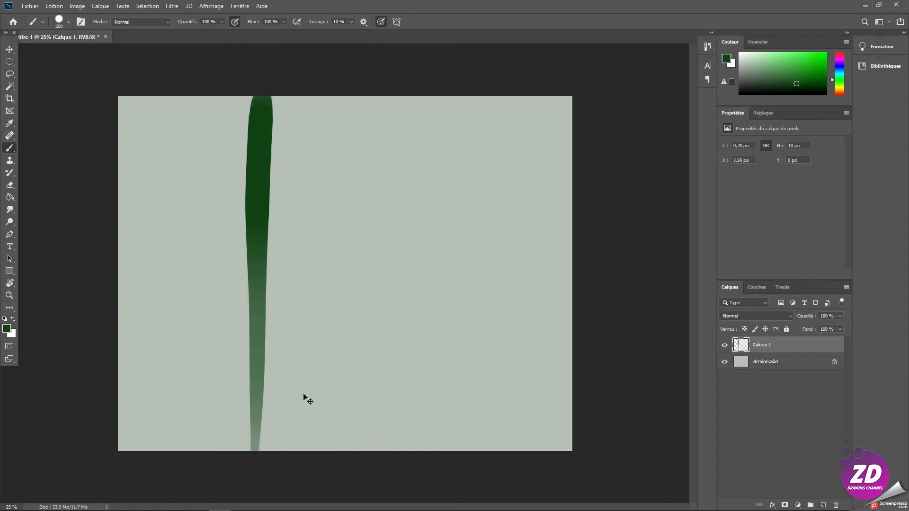
pyautogui.hotkey('ctrl', 'z')
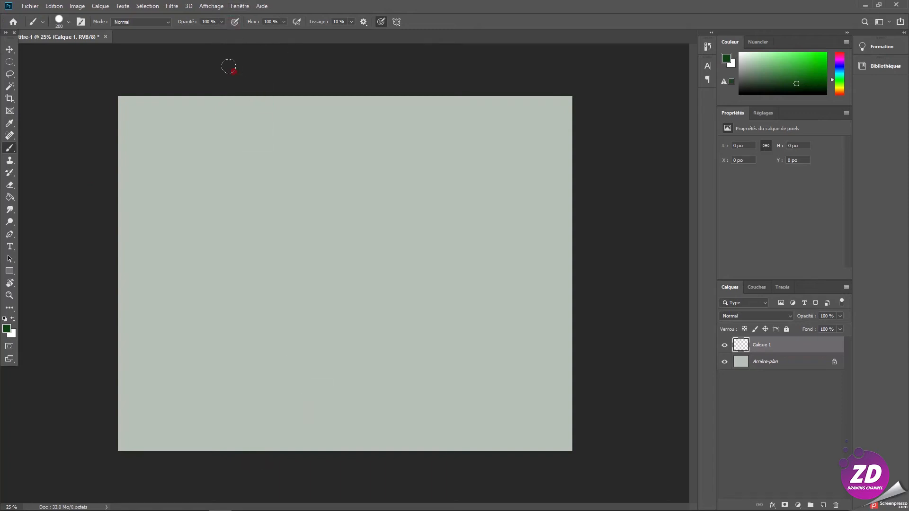
# Step: Paint two full-height dark green stems on the left half of the canvas, one vertical and one leaning right
pyautogui.moveTo(228, 66); pyautogui.dragTo(232, 509)
pyautogui.moveTo(270, 445)
pyautogui.mouseDown()
pyautogui.moveTo(288, 270)
pyautogui.moveTo(339, 14)
pyautogui.mouseUp()
pyautogui.moveTo(317, 100)
pyautogui.mouseDown()
pyautogui.moveTo(319, 116)
pyautogui.moveTo(341, 66)
pyautogui.mouseUp()
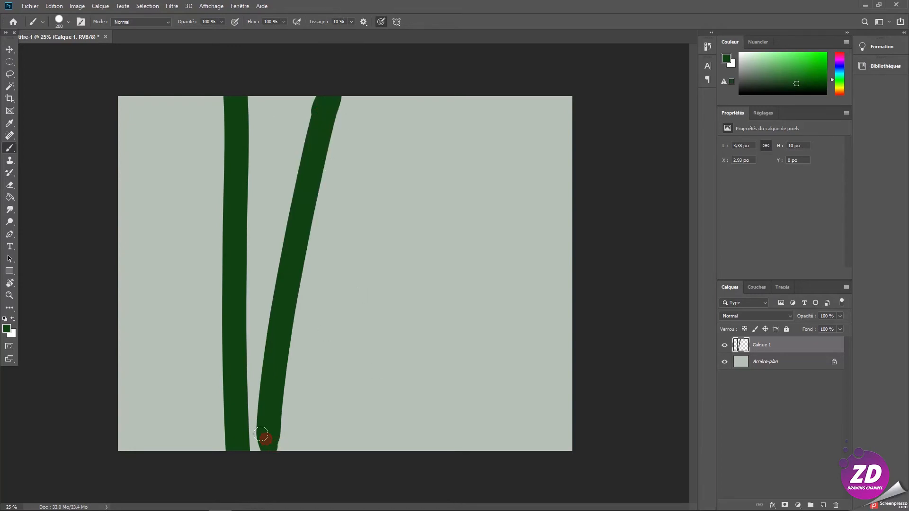
pyautogui.moveTo(261, 435); pyautogui.dragTo(262, 438)
# Step: Paint two crossing dark green stems on the right half of the canvas and undo the extra stroke beside them
pyautogui.moveTo(473, 446); pyautogui.dragTo(450, 17)
pyautogui.moveTo(421, 441); pyautogui.dragTo(553, 15)
pyautogui.moveTo(423, 408); pyautogui.dragTo(393, 480)
pyautogui.moveTo(525, 446); pyautogui.dragTo(558, 195)
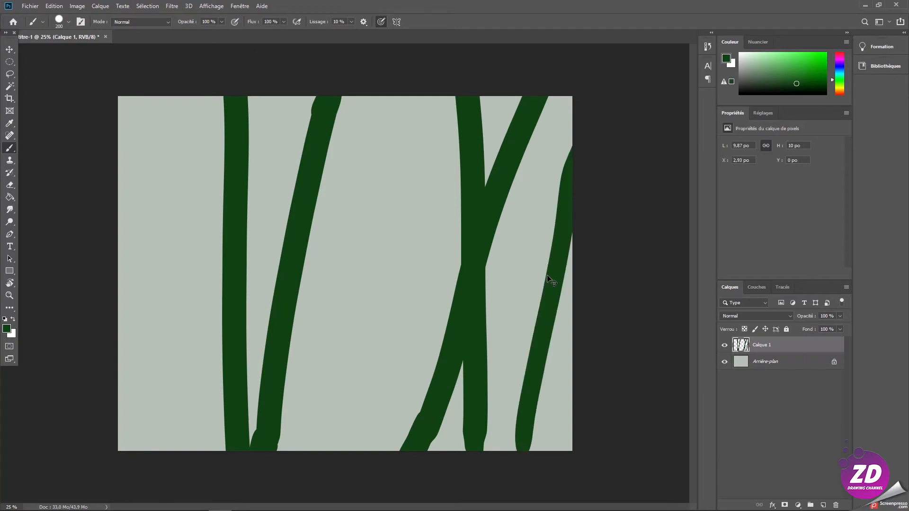
pyautogui.hotkey('ctrl', 'z')
# Step: Shift the painted stems of Calque 1 to the left with Free Transform
pyautogui.hotkey('ctrl', 't')
pyautogui.moveTo(481, 261); pyautogui.dragTo(440, 265)
pyautogui.press('Return')
# Step: Paint a thin tapering dark green stem near the canvas's right edge, starting from the lower edge
pyautogui.press('b')
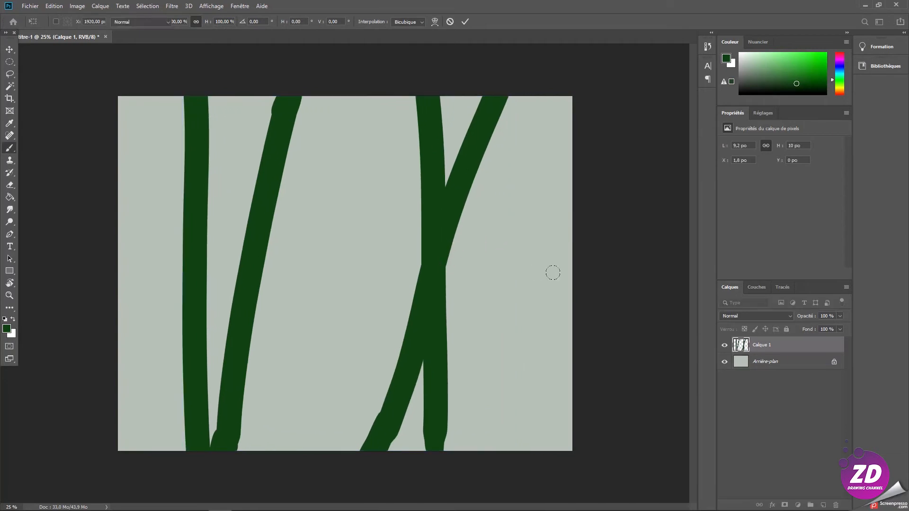
pyautogui.moveTo(501, 452); pyautogui.dragTo(566, 204)
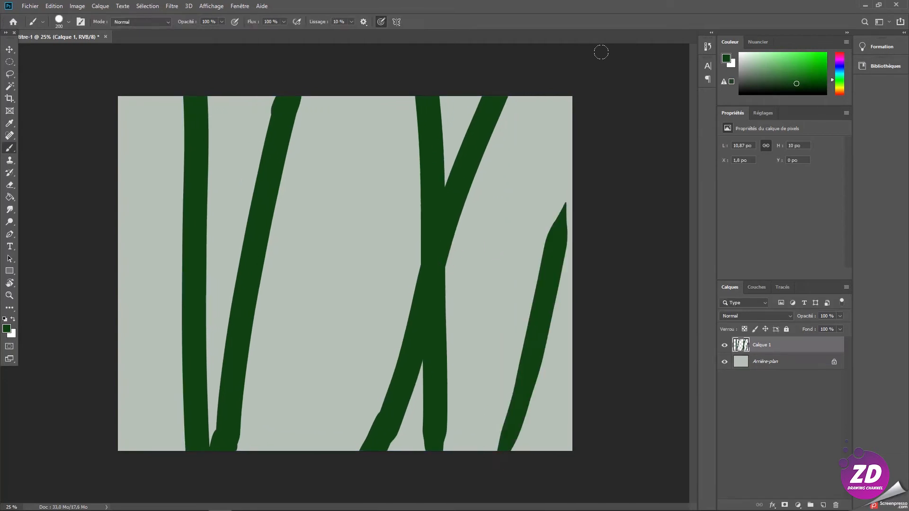
pyautogui.hotkey('ctrl', 'z')
pyautogui.moveTo(490, 445)
pyautogui.mouseDown()
pyautogui.moveTo(501, 355)
pyautogui.moveTo(547, 166)
pyautogui.mouseUp()
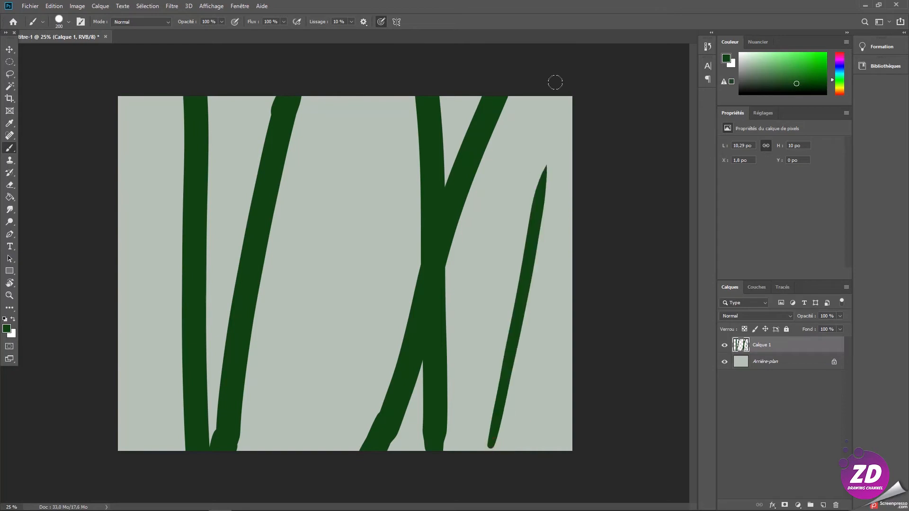
pyautogui.moveTo(488, 464); pyautogui.dragTo(506, 399)
# Step: Choose a slightly lighter green, add a new layer and place it beneath Calque 1
pyautogui.click(793, 78)
pyautogui.click(826, 505)
pyautogui.moveTo(766, 345); pyautogui.dragTo(826, 365)
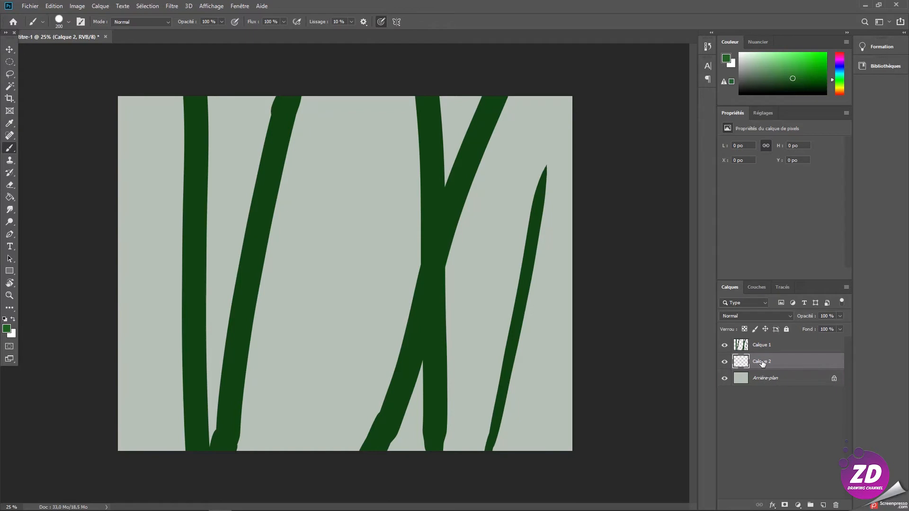
# Step: On Calque 2, paint a large filled leaf behind the thin stem and two lighter green stems farther left
pyautogui.moveTo(501, 363)
pyautogui.mouseDown()
pyautogui.moveTo(481, 320)
pyautogui.moveTo(487, 207)
pyautogui.moveTo(527, 149)
pyautogui.moveTo(520, 136)
pyautogui.moveTo(501, 210)
pyautogui.moveTo(509, 148)
pyautogui.moveTo(572, 112)
pyautogui.moveTo(488, 184)
pyautogui.moveTo(495, 194)
pyautogui.moveTo(513, 147)
pyautogui.moveTo(487, 279)
pyautogui.moveTo(498, 194)
pyautogui.moveTo(565, 137)
pyautogui.moveTo(562, 176)
pyautogui.moveTo(505, 296)
pyautogui.moveTo(553, 210)
pyautogui.moveTo(499, 356)
pyautogui.moveTo(544, 316)
pyautogui.moveTo(504, 362)
pyautogui.moveTo(597, 254)
pyautogui.moveTo(541, 320)
pyautogui.moveTo(573, 229)
pyautogui.moveTo(565, 262)
pyautogui.moveTo(539, 167)
pyautogui.moveTo(521, 150)
pyautogui.moveTo(581, 115)
pyautogui.moveTo(507, 164)
pyautogui.moveTo(576, 130)
pyautogui.moveTo(505, 184)
pyautogui.moveTo(605, 100)
pyautogui.mouseUp()
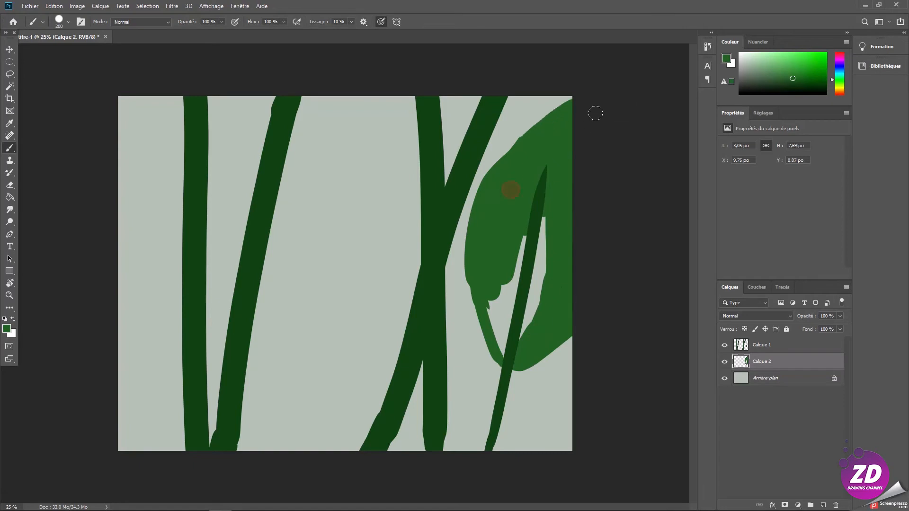
pyautogui.moveTo(538, 182)
pyautogui.mouseDown()
pyautogui.moveTo(512, 292)
pyautogui.moveTo(488, 281)
pyautogui.moveTo(537, 216)
pyautogui.moveTo(528, 319)
pyautogui.moveTo(502, 317)
pyautogui.mouseUp()
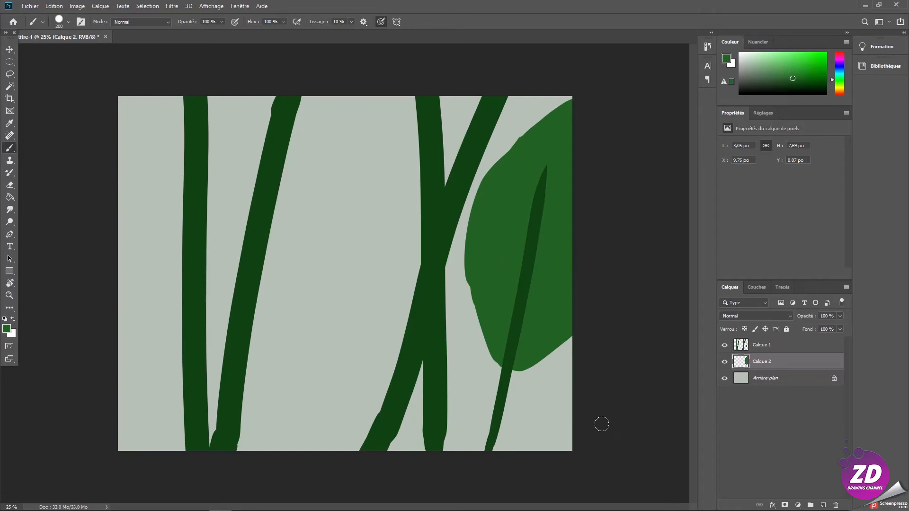
pyautogui.moveTo(116, 95); pyautogui.dragTo(186, 495)
pyautogui.moveTo(294, 462); pyautogui.dragTo(397, 6)
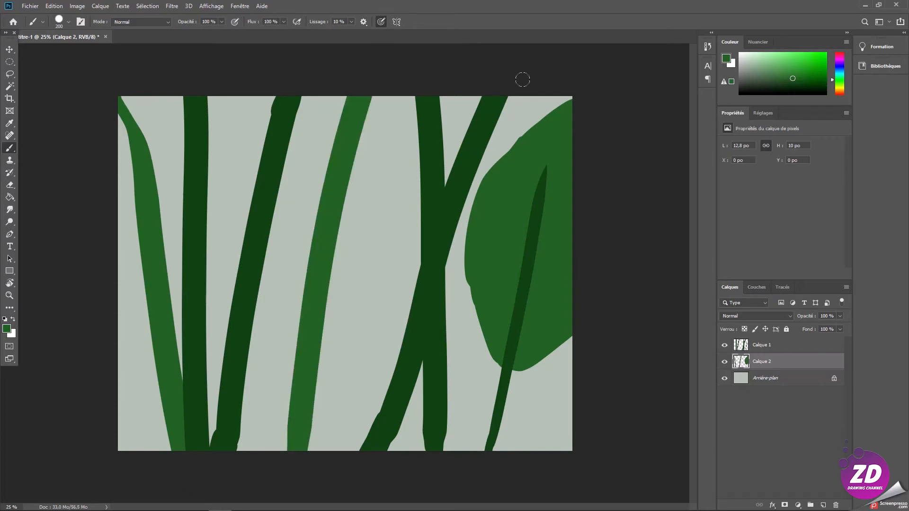
# Step: Fill the Arrière-plan layer with a very dark green using the Paint Bucket
pyautogui.click(777, 383)
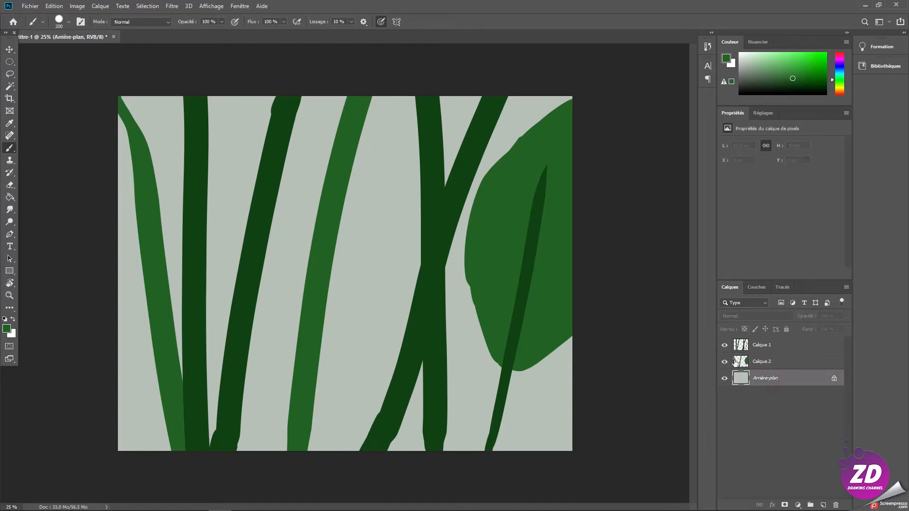
pyautogui.press('g')
pyautogui.keyDown('alt'); pyautogui.click(195, 215); pyautogui.keyUp('alt')
pyautogui.keyDown('alt'); pyautogui.click(149, 221); pyautogui.keyUp('alt')
pyautogui.click(801, 86)
pyautogui.click(380, 207)
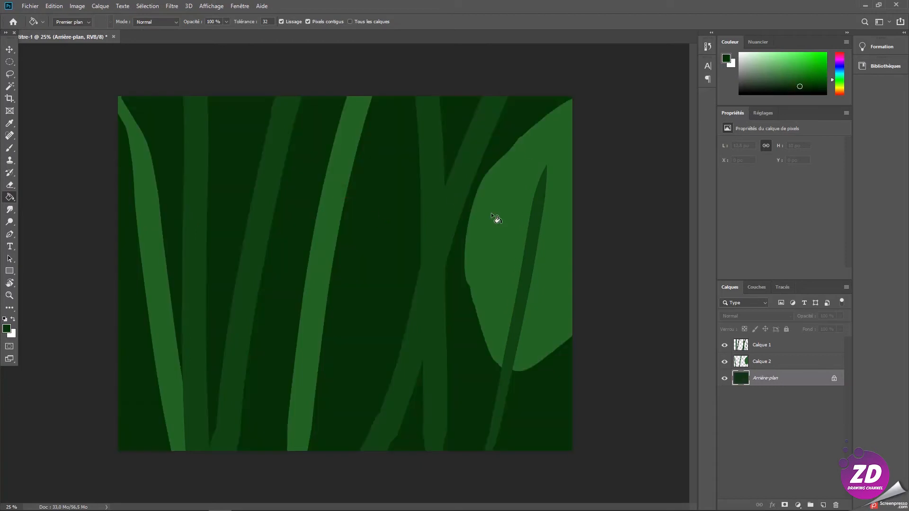
# Step: Merge Calque 1 and Calque 2 into one layer
pyautogui.click(767, 362)
pyautogui.keyDown('shift'); pyautogui.click(766, 348); pyautogui.keyUp('shift')
pyautogui.rightClick(766, 348)
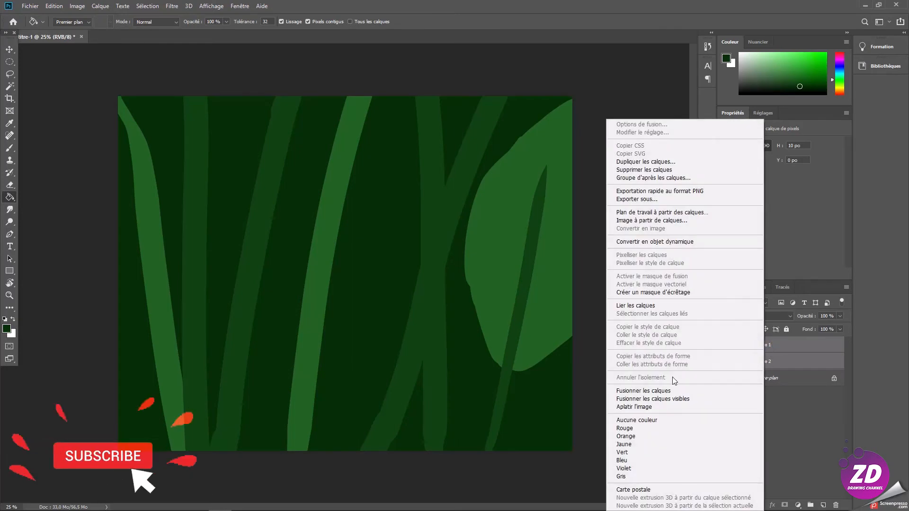
pyautogui.click(658, 391)
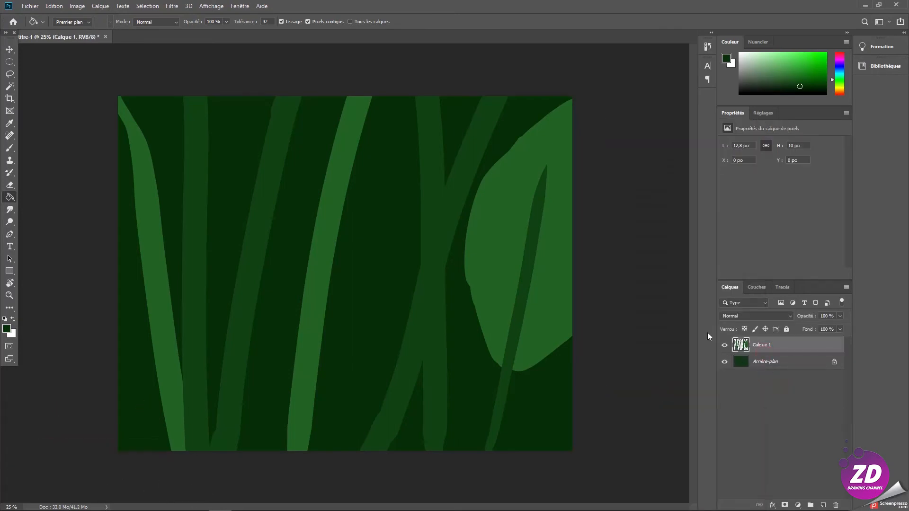
# Step: Sample the leaf's green, shift its hue towards yellow and brush a soft stroke on the leaf's left half
pyautogui.keyDown('alt'); pyautogui.click(504, 232); pyautogui.keyUp('alt')
pyautogui.click(16, 146)
pyautogui.click(842, 82)
pyautogui.moveTo(505, 303)
pyautogui.mouseDown()
pyautogui.moveTo(532, 133)
pyautogui.moveTo(519, 240)
pyautogui.mouseUp()
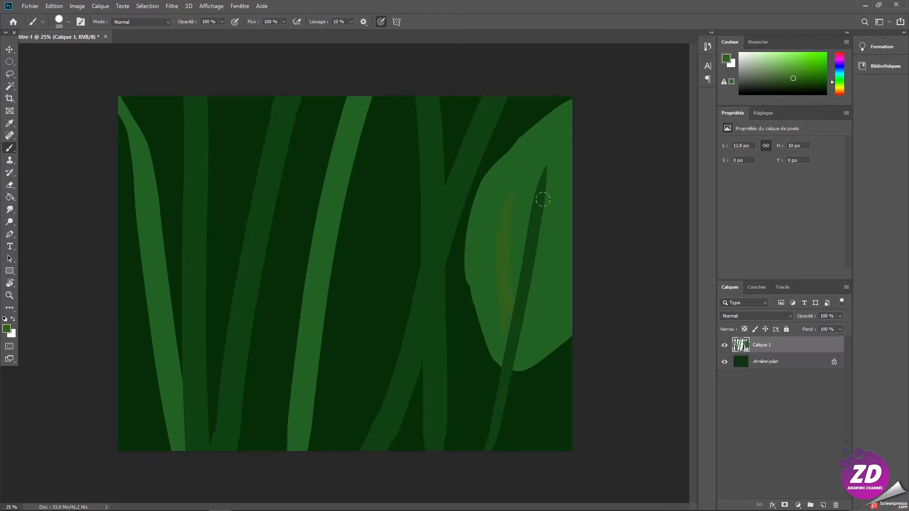
# Step: Switch to a brighter olive green, paint curved strokes on the leaf's left half and undo the ones on its right half
pyautogui.click(803, 77)
pyautogui.click(840, 87)
pyautogui.click(839, 84)
pyautogui.moveTo(513, 296)
pyautogui.mouseDown()
pyautogui.moveTo(516, 302)
pyautogui.moveTo(539, 147)
pyautogui.mouseUp()
pyautogui.moveTo(595, 130); pyautogui.dragTo(554, 206)
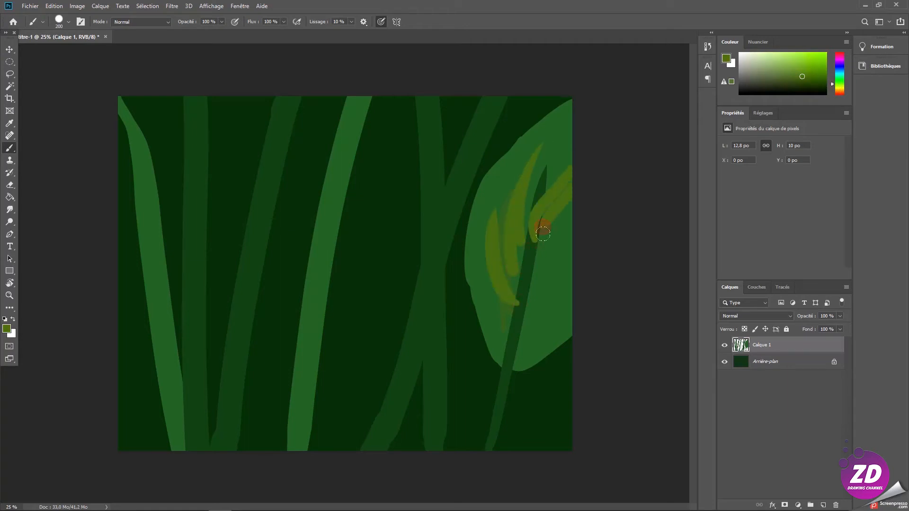
pyautogui.hotkey('ctrl', 'z')
pyautogui.hotkey('ctrl', 'z')
# Step: Paint diagonal olive green vein strokes across the leaf's right half and around the tip of its central stem
pyautogui.moveTo(539, 236); pyautogui.dragTo(577, 201)
pyautogui.moveTo(536, 276); pyautogui.dragTo(598, 205)
pyautogui.moveTo(533, 307); pyautogui.dragTo(586, 253)
pyautogui.moveTo(522, 340); pyautogui.dragTo(575, 287)
pyautogui.moveTo(514, 322)
pyautogui.mouseDown()
pyautogui.moveTo(532, 202)
pyautogui.moveTo(504, 377)
pyautogui.mouseUp()
pyautogui.hotkey('ctrl', 'z')
pyautogui.hotkey('ctrl', 'z')
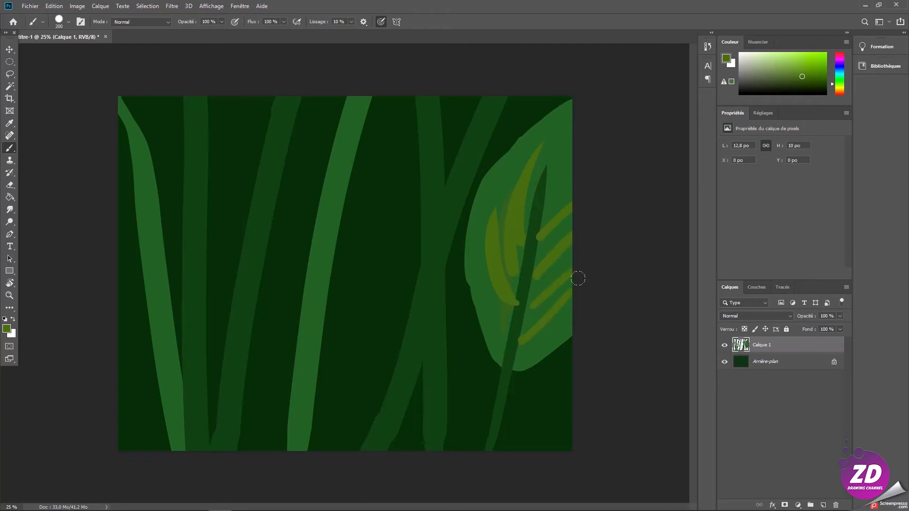
pyautogui.moveTo(549, 201)
pyautogui.mouseDown()
pyautogui.moveTo(573, 169)
pyautogui.moveTo(562, 120)
pyautogui.mouseUp()
pyautogui.moveTo(555, 175); pyautogui.dragTo(573, 144)
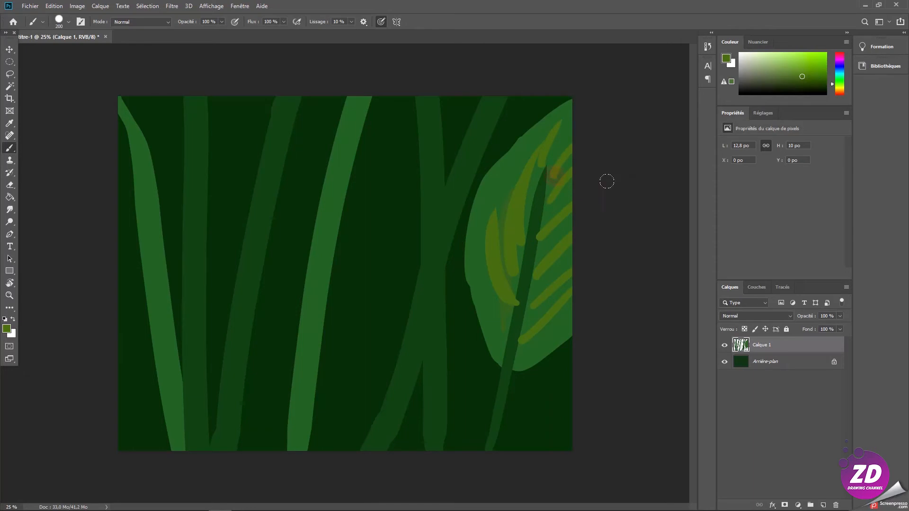
# Step: Apply a Gaussian blur with a radius of 66.8 pixels to Calque 1
pyautogui.click(168, 5)
pyautogui.moveTo(238, 154)
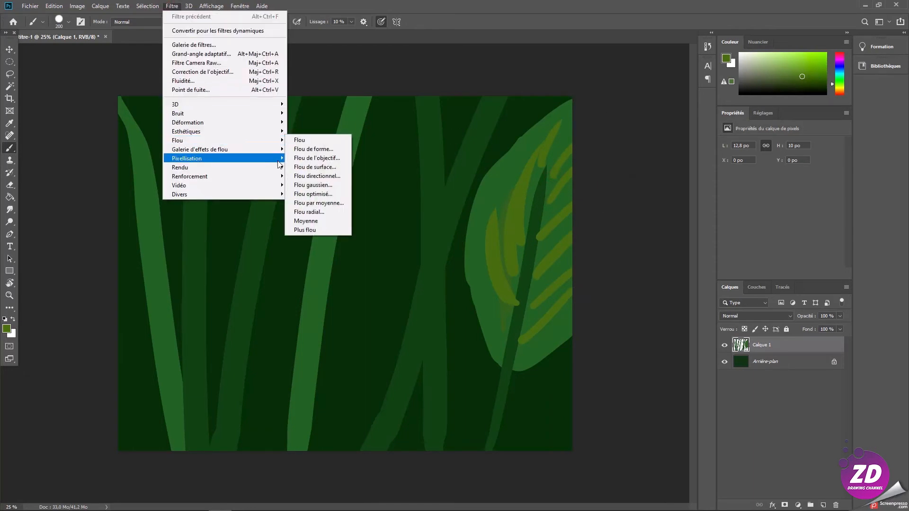
pyautogui.click(322, 184)
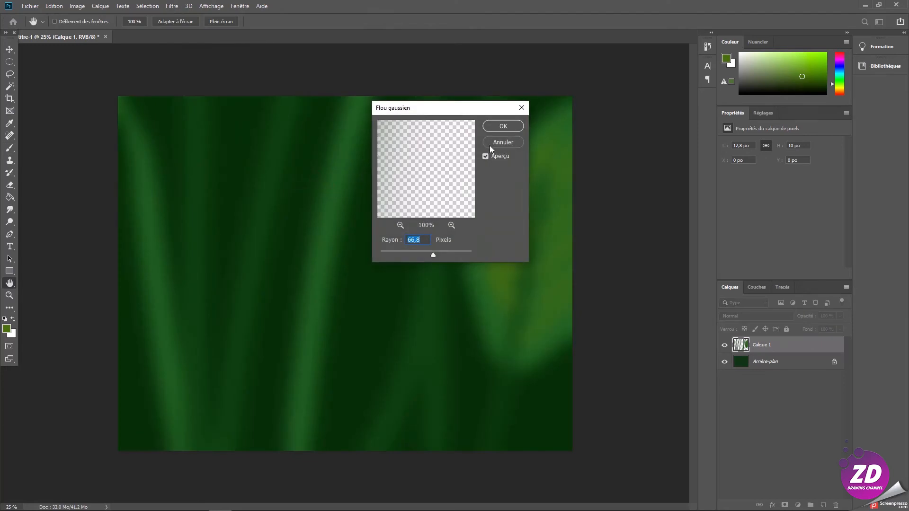
pyautogui.click(498, 127)
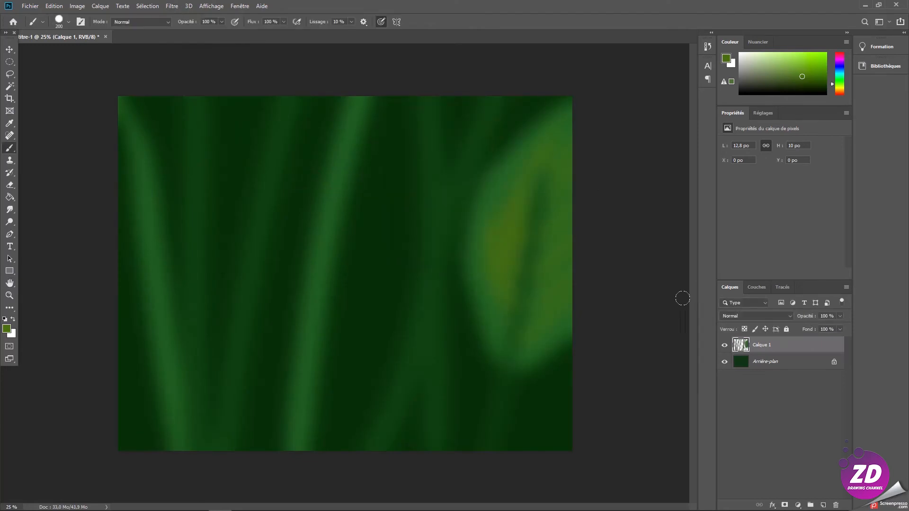
# Step: Blur Calque 1 a second time with a Gaussian blur of 66.8 pixels
pyautogui.click(180, 5)
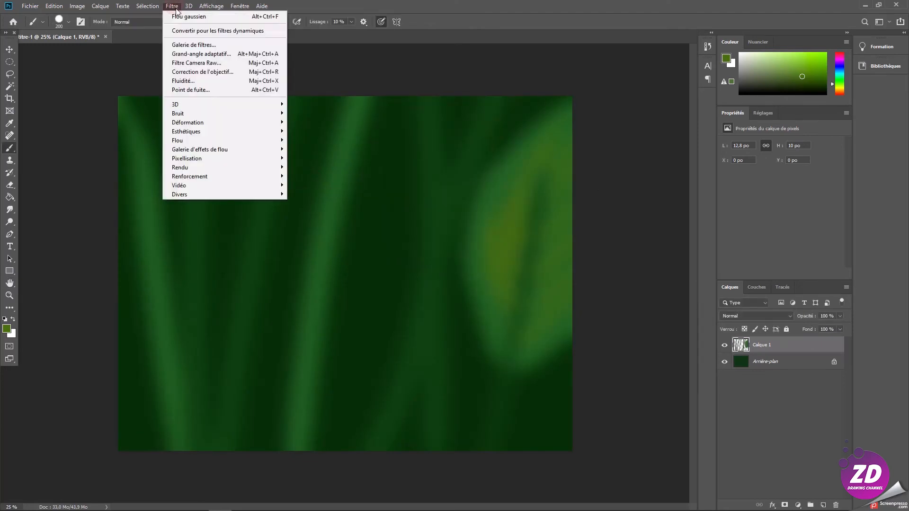
pyautogui.moveTo(192, 155)
pyautogui.moveTo(222, 143)
pyautogui.click(304, 185)
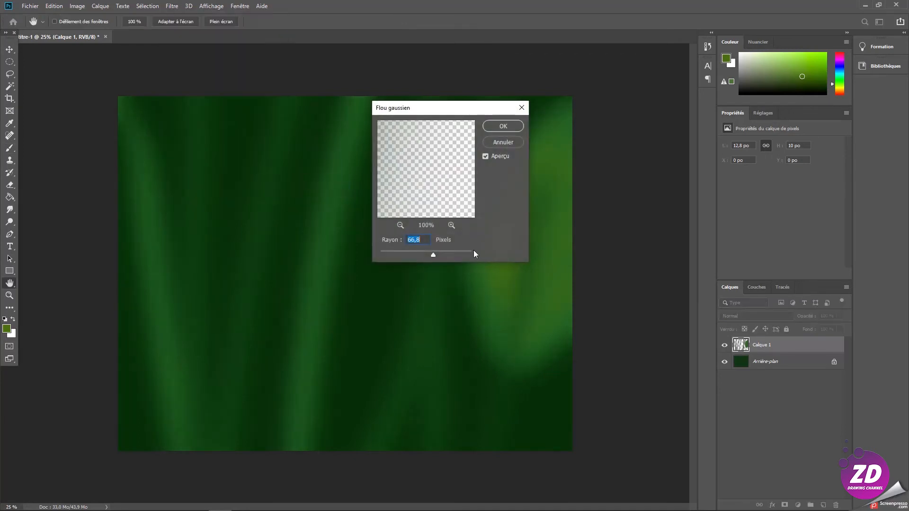
pyautogui.click(501, 127)
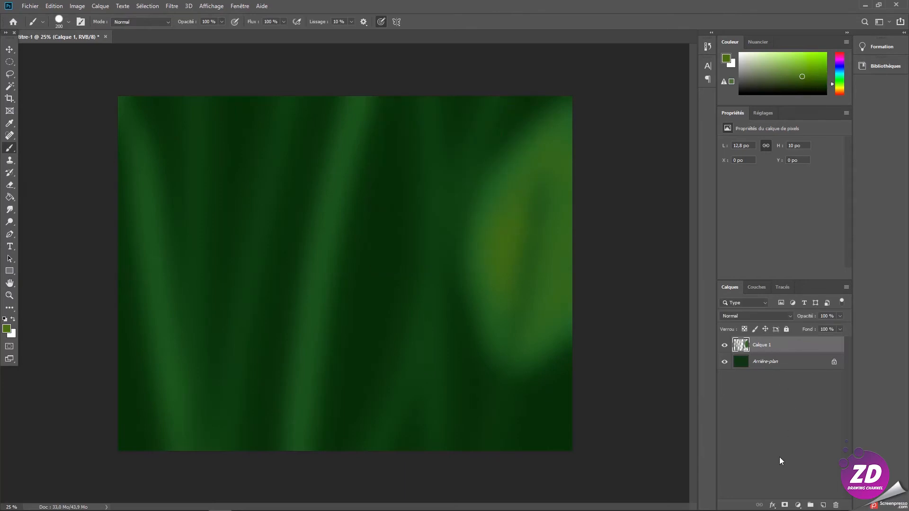
# Step: Create a new layer above Calque 1 and name it croquis
pyautogui.click(817, 459)
pyautogui.click(824, 503)
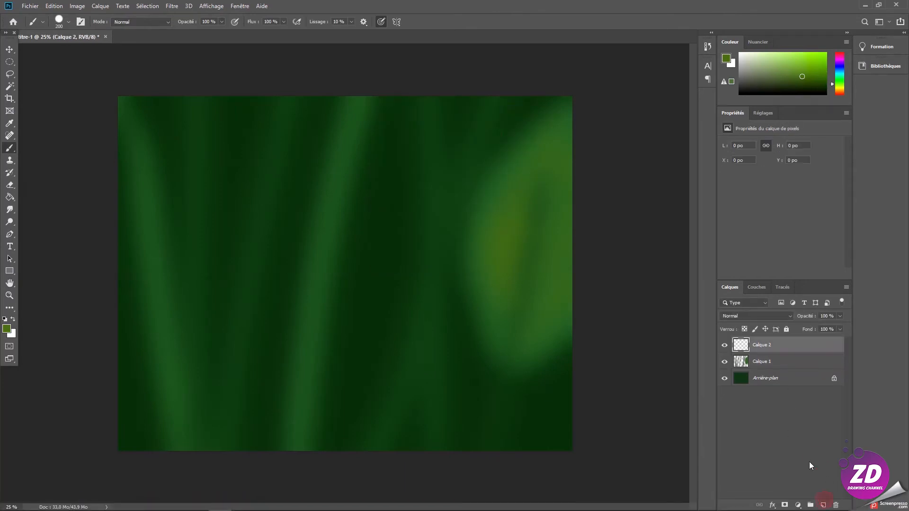
pyautogui.doubleClick(762, 344)
pyautogui.press('Return')
# Step: Choose the brush preset Nouveau brush 1 one edge for sketching, at a size of 50 px
pyautogui.click(68, 21)
pyautogui.moveTo(277, 132); pyautogui.dragTo(274, 184)
pyautogui.click(146, 199)
pyautogui.click(376, 66)
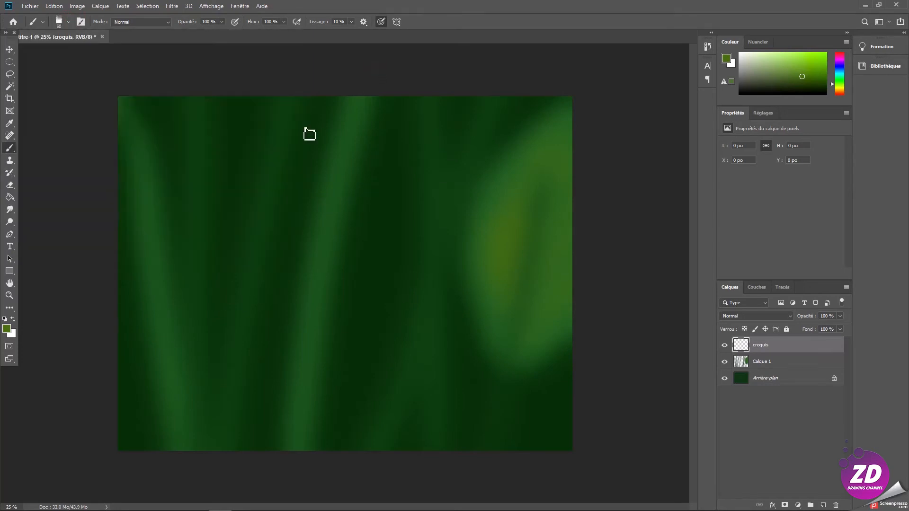
# Step: Reset to the default colours and try a black sketch of the flower's curved neck and stem
pyautogui.click(4, 319)
pyautogui.moveTo(361, 202)
pyautogui.mouseDown()
pyautogui.moveTo(361, 227)
pyautogui.moveTo(442, 313)
pyautogui.mouseUp()
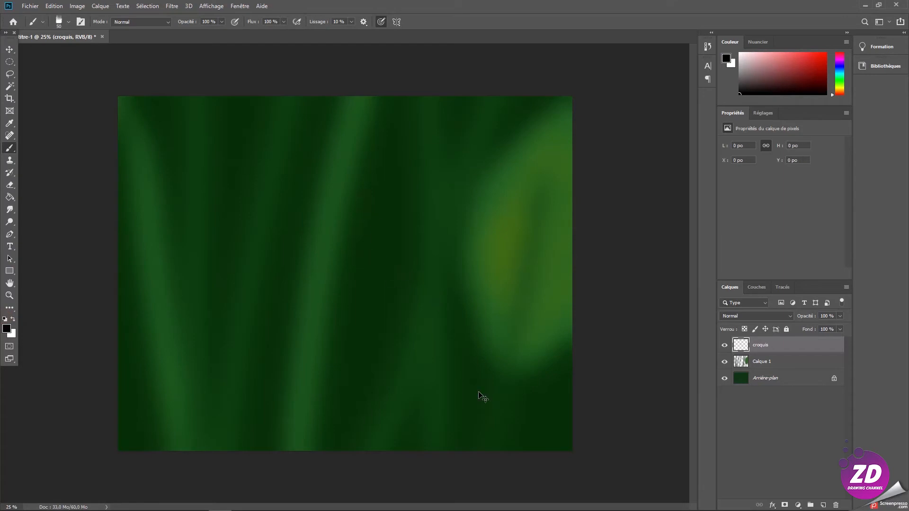
pyautogui.hotkey('ctrl', 'z')
pyautogui.click(347, 324)
pyautogui.hotkey('ctrl', 'z')
pyautogui.moveTo(369, 310)
pyautogui.mouseDown()
pyautogui.moveTo(377, 340)
pyautogui.moveTo(362, 331)
pyautogui.moveTo(398, 351)
pyautogui.moveTo(403, 366)
pyautogui.moveTo(399, 440)
pyautogui.moveTo(407, 362)
pyautogui.moveTo(398, 447)
pyautogui.mouseUp()
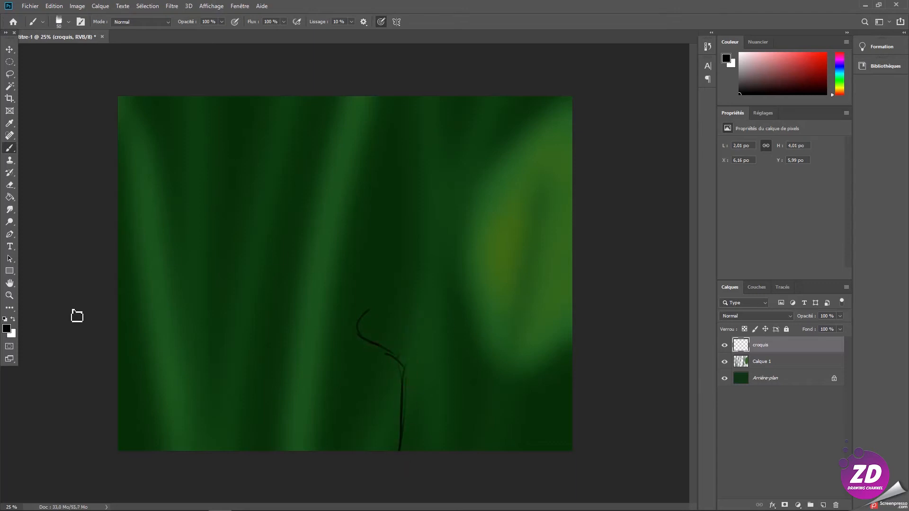
# Step: Switch the foreground colour to white and undo the trial sketch strokes on the croquis layer
pyautogui.click(11, 319)
pyautogui.moveTo(328, 311); pyautogui.dragTo(389, 396)
pyautogui.hotkey('ctrl', 'z')
pyautogui.hotkey('ctrl', 'z')
pyautogui.hotkey('ctrl', 'z')
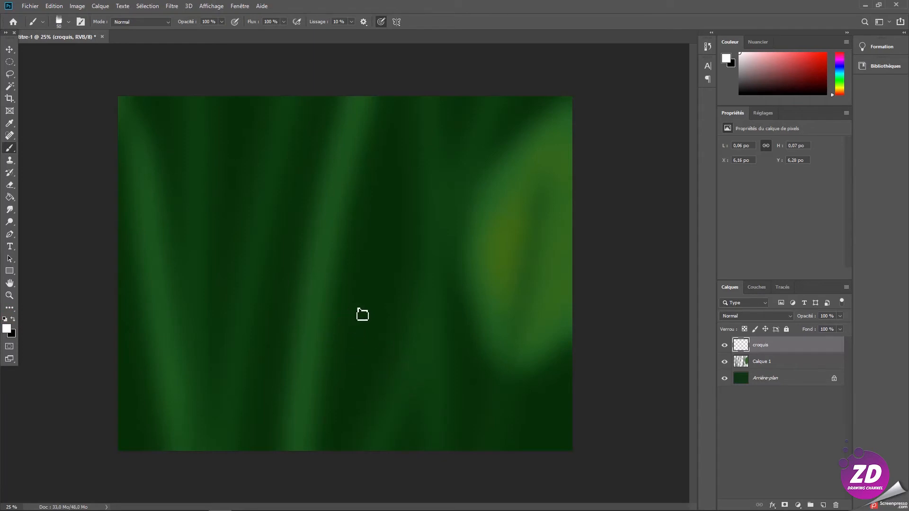
# Step: Sketch the curved stem in white and the long pointed bract extending left from its head
pyautogui.moveTo(380, 306)
pyautogui.mouseDown()
pyautogui.moveTo(367, 336)
pyautogui.moveTo(368, 310)
pyautogui.moveTo(376, 353)
pyautogui.moveTo(371, 341)
pyautogui.moveTo(402, 380)
pyautogui.moveTo(385, 355)
pyautogui.moveTo(398, 409)
pyautogui.moveTo(394, 369)
pyautogui.moveTo(397, 384)
pyautogui.moveTo(395, 448)
pyautogui.moveTo(401, 405)
pyautogui.moveTo(384, 467)
pyautogui.moveTo(398, 415)
pyautogui.moveTo(384, 430)
pyautogui.moveTo(403, 393)
pyautogui.mouseUp()
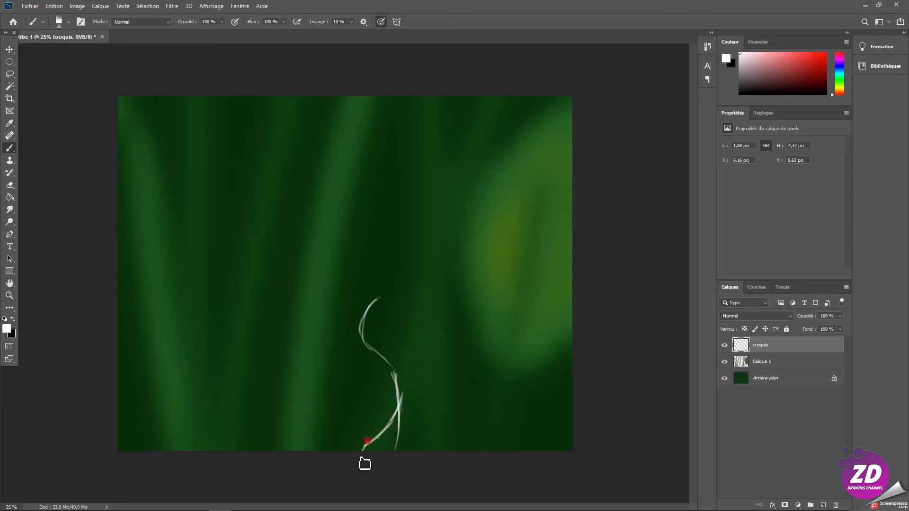
pyautogui.moveTo(365, 451)
pyautogui.mouseDown()
pyautogui.moveTo(373, 382)
pyautogui.moveTo(396, 359)
pyautogui.moveTo(398, 378)
pyautogui.moveTo(356, 402)
pyautogui.moveTo(366, 401)
pyautogui.moveTo(189, 392)
pyautogui.moveTo(311, 364)
pyautogui.mouseUp()
pyautogui.moveTo(252, 371); pyautogui.dragTo(348, 350)
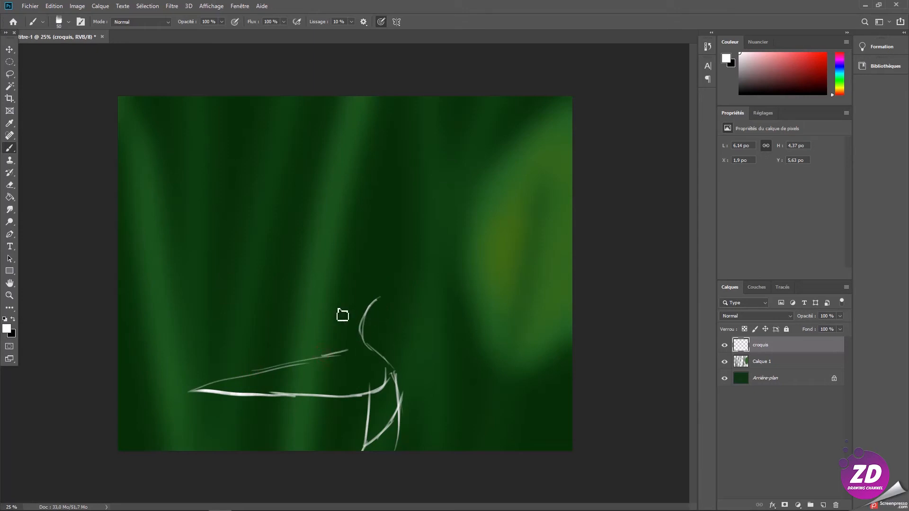
pyautogui.moveTo(214, 391); pyautogui.dragTo(348, 351)
pyautogui.moveTo(252, 362)
pyautogui.mouseDown()
pyautogui.moveTo(278, 367)
pyautogui.moveTo(348, 351)
pyautogui.moveTo(380, 298)
pyautogui.moveTo(365, 313)
pyautogui.moveTo(399, 289)
pyautogui.moveTo(409, 308)
pyautogui.moveTo(442, 305)
pyautogui.moveTo(483, 258)
pyautogui.mouseUp()
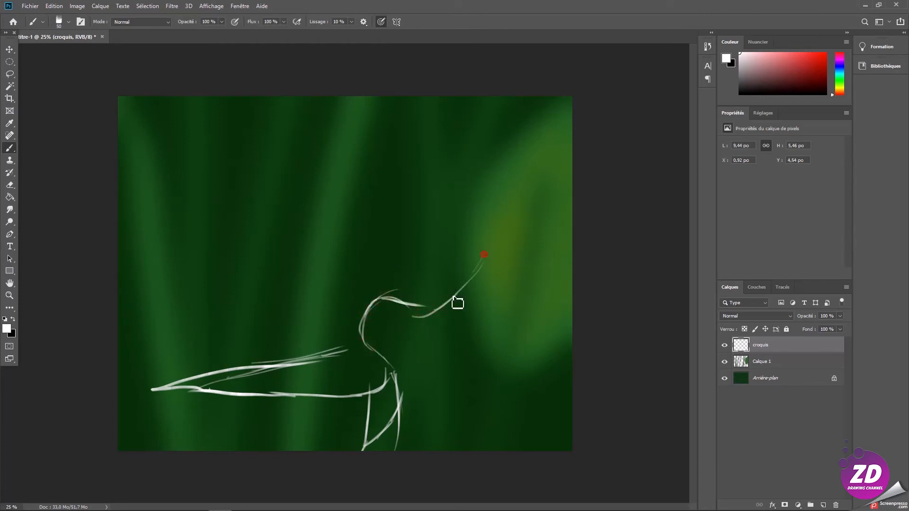
# Step: Sketch the cluster of narrow pointed petals fanning up to the right of the flower's neck
pyautogui.moveTo(507, 222)
pyautogui.mouseDown()
pyautogui.moveTo(431, 315)
pyautogui.moveTo(439, 258)
pyautogui.moveTo(419, 281)
pyautogui.moveTo(514, 215)
pyautogui.mouseUp()
pyautogui.moveTo(458, 254)
pyautogui.mouseDown()
pyautogui.moveTo(518, 217)
pyautogui.moveTo(474, 272)
pyautogui.moveTo(479, 230)
pyautogui.moveTo(505, 199)
pyautogui.mouseUp()
pyautogui.moveTo(471, 232); pyautogui.dragTo(514, 187)
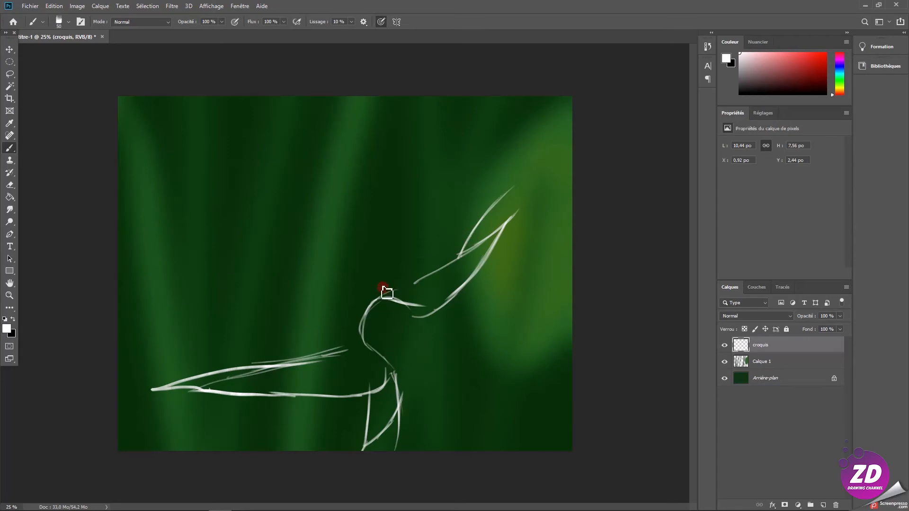
pyautogui.moveTo(385, 289)
pyautogui.mouseDown()
pyautogui.moveTo(427, 262)
pyautogui.moveTo(407, 276)
pyautogui.moveTo(478, 170)
pyautogui.moveTo(440, 233)
pyautogui.mouseUp()
pyautogui.moveTo(524, 162)
pyautogui.mouseDown()
pyautogui.moveTo(493, 176)
pyautogui.moveTo(422, 237)
pyautogui.moveTo(445, 214)
pyautogui.moveTo(394, 281)
pyautogui.mouseUp()
pyautogui.moveTo(420, 240)
pyautogui.mouseDown()
pyautogui.moveTo(379, 305)
pyautogui.moveTo(411, 249)
pyautogui.moveTo(466, 196)
pyautogui.mouseUp()
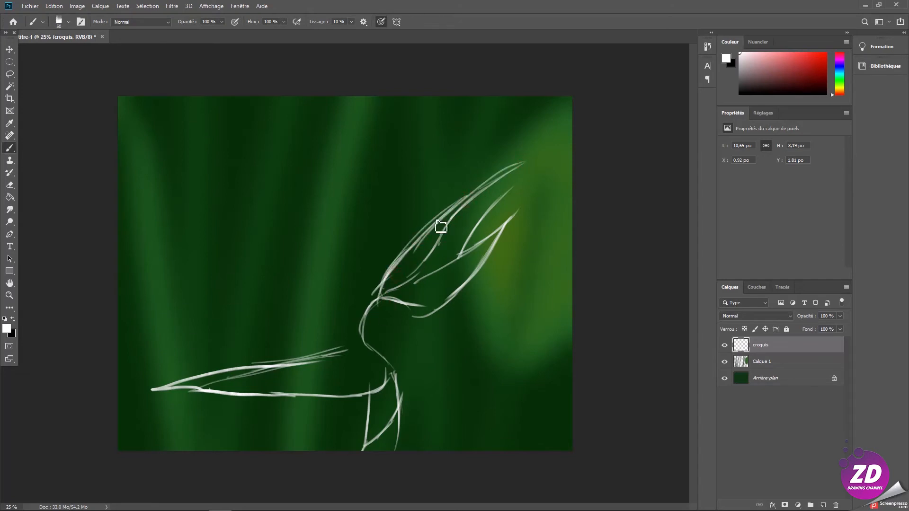
pyautogui.moveTo(442, 241); pyautogui.dragTo(486, 189)
pyautogui.moveTo(429, 260)
pyautogui.mouseDown()
pyautogui.moveTo(516, 185)
pyautogui.moveTo(460, 251)
pyautogui.mouseUp()
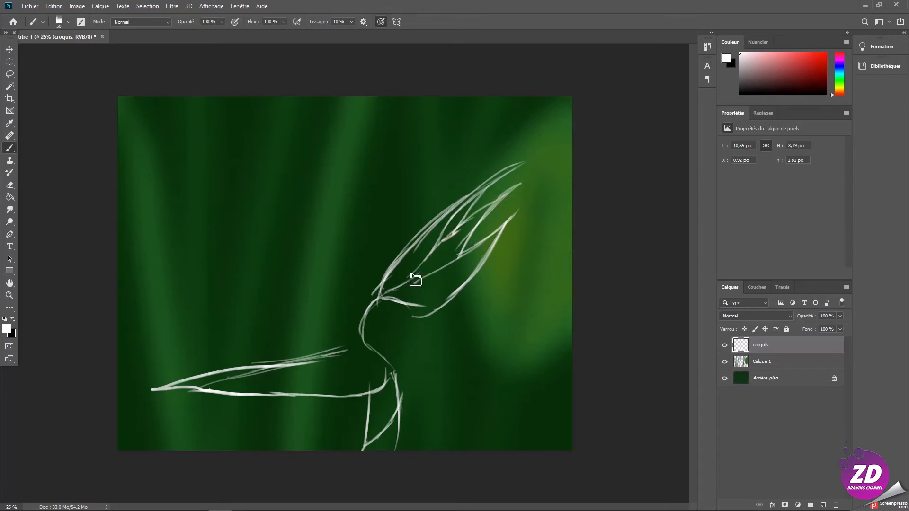
# Step: Sketch two tall upright pointed petals rising from the neck, to the left of the right-hand petal cluster
pyautogui.moveTo(356, 327)
pyautogui.mouseDown()
pyautogui.moveTo(349, 344)
pyautogui.moveTo(334, 269)
pyautogui.mouseUp()
pyautogui.hotkey('ctrl', 'z')
pyautogui.moveTo(347, 311)
pyautogui.mouseDown()
pyautogui.moveTo(331, 254)
pyautogui.moveTo(349, 190)
pyautogui.moveTo(376, 160)
pyautogui.mouseUp()
pyautogui.moveTo(349, 193)
pyautogui.mouseDown()
pyautogui.moveTo(398, 139)
pyautogui.moveTo(372, 232)
pyautogui.mouseUp()
pyautogui.moveTo(385, 194)
pyautogui.mouseDown()
pyautogui.moveTo(379, 249)
pyautogui.moveTo(354, 321)
pyautogui.moveTo(373, 295)
pyautogui.moveTo(344, 318)
pyautogui.moveTo(343, 336)
pyautogui.mouseUp()
pyautogui.moveTo(374, 233); pyautogui.dragTo(416, 168)
pyautogui.moveTo(387, 199); pyautogui.dragTo(433, 152)
pyautogui.moveTo(406, 179)
pyautogui.mouseDown()
pyautogui.moveTo(460, 113)
pyautogui.moveTo(421, 234)
pyautogui.mouseUp()
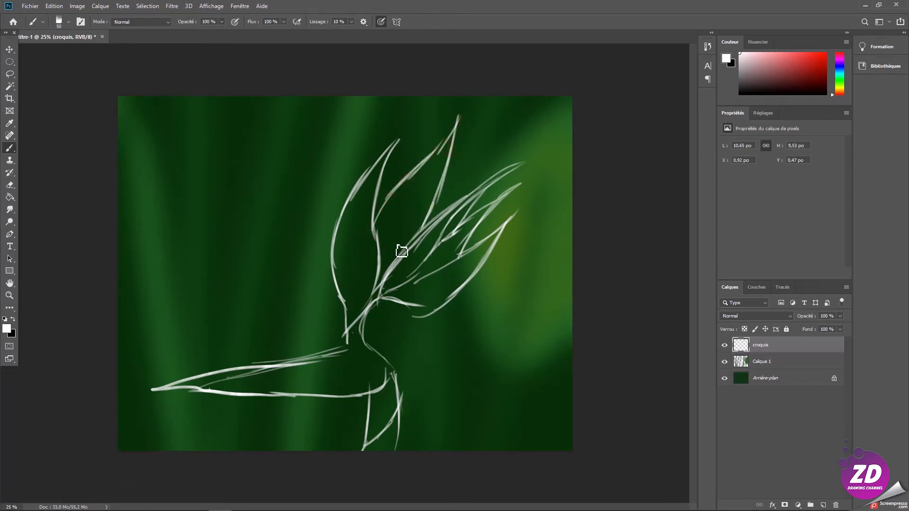
# Step: Sketch a narrow petal behind the leftmost upright one, reaching the canvas's top edge
pyautogui.moveTo(332, 249)
pyautogui.mouseDown()
pyautogui.moveTo(330, 183)
pyautogui.moveTo(330, 195)
pyautogui.moveTo(361, 97)
pyautogui.mouseUp()
pyautogui.moveTo(360, 97); pyautogui.dragTo(348, 194)
pyautogui.moveTo(350, 132); pyautogui.dragTo(348, 192)
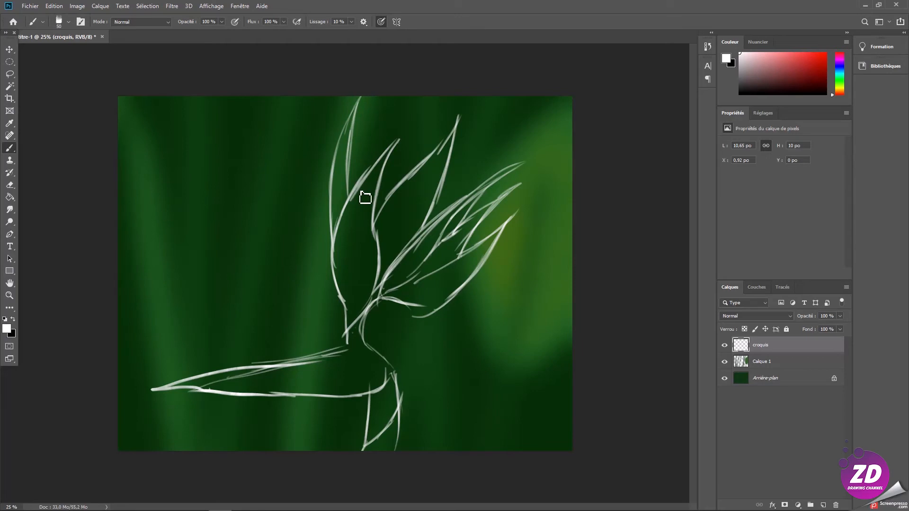
# Step: Scale the flower sketch down slightly so the tallest petal's tip sits below the canvas's top edge
pyautogui.hotkey('ctrl', 't')
pyautogui.moveTo(529, 96); pyautogui.dragTo(511, 111)
pyautogui.press('Return')
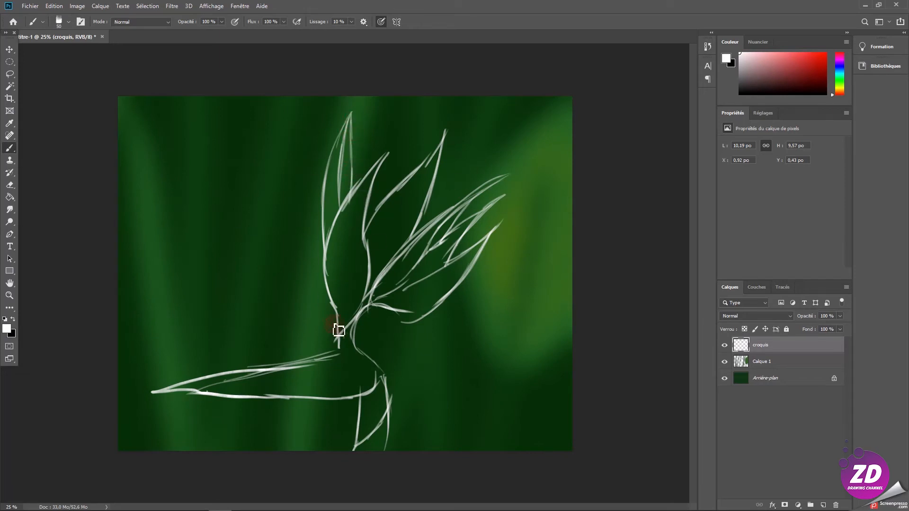
# Step: Sketch a shorter pointed petal with a small curl at its base, angled up to the left above the bract
pyautogui.moveTo(325, 321)
pyautogui.mouseDown()
pyautogui.moveTo(314, 315)
pyautogui.moveTo(328, 306)
pyautogui.moveTo(264, 259)
pyautogui.moveTo(302, 295)
pyautogui.mouseUp()
pyautogui.moveTo(242, 249); pyautogui.dragTo(280, 296)
pyautogui.moveTo(244, 251)
pyautogui.mouseDown()
pyautogui.moveTo(298, 326)
pyautogui.moveTo(294, 314)
pyautogui.moveTo(308, 325)
pyautogui.moveTo(320, 356)
pyautogui.moveTo(349, 351)
pyautogui.moveTo(343, 333)
pyautogui.mouseUp()
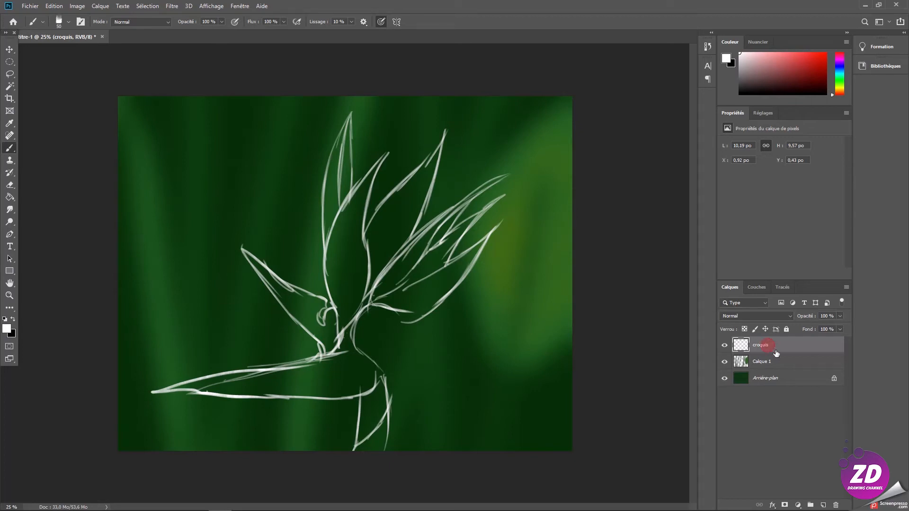
# Step: Lower the croquis layer's opacity and add a new layer named line above it
pyautogui.moveTo(836, 317); pyautogui.dragTo(807, 327)
pyautogui.click(824, 505)
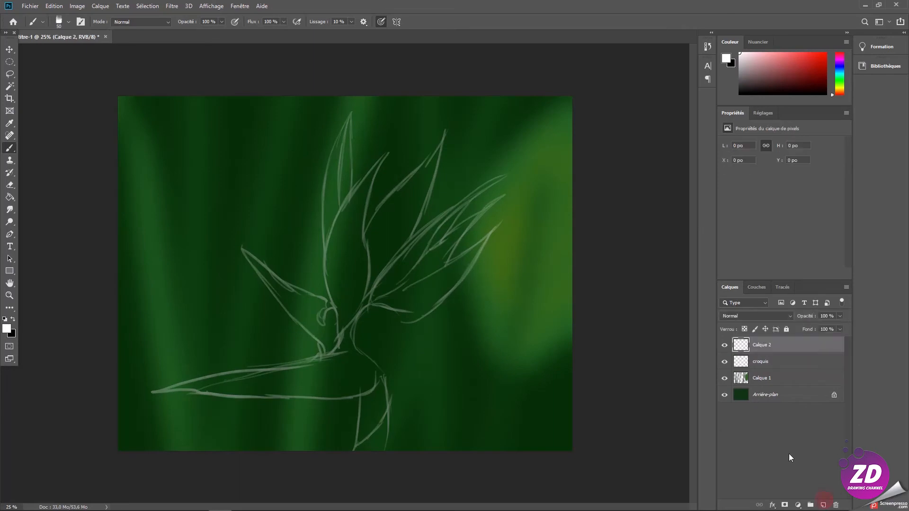
pyautogui.doubleClick(765, 345)
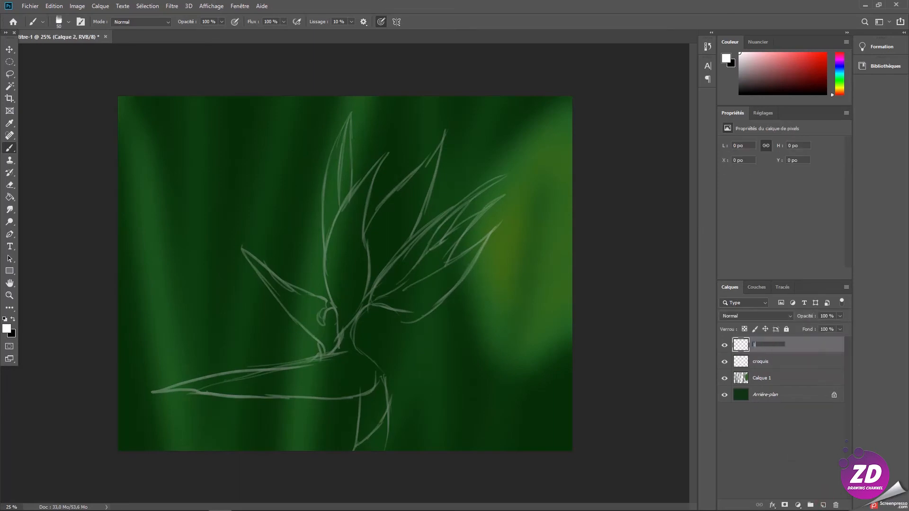
pyautogui.press('Return')
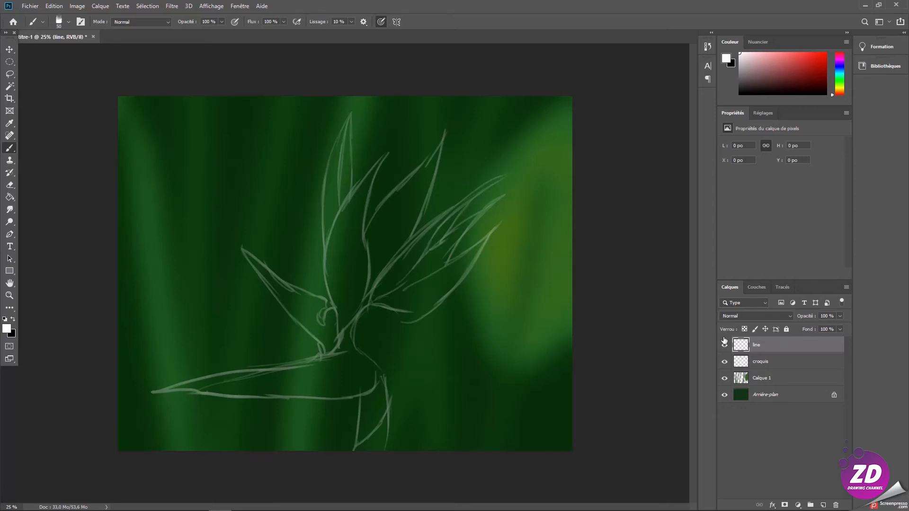
# Step: Set the brush size to 20 px and trace the stem's left edge on the line layer
pyautogui.click(69, 20)
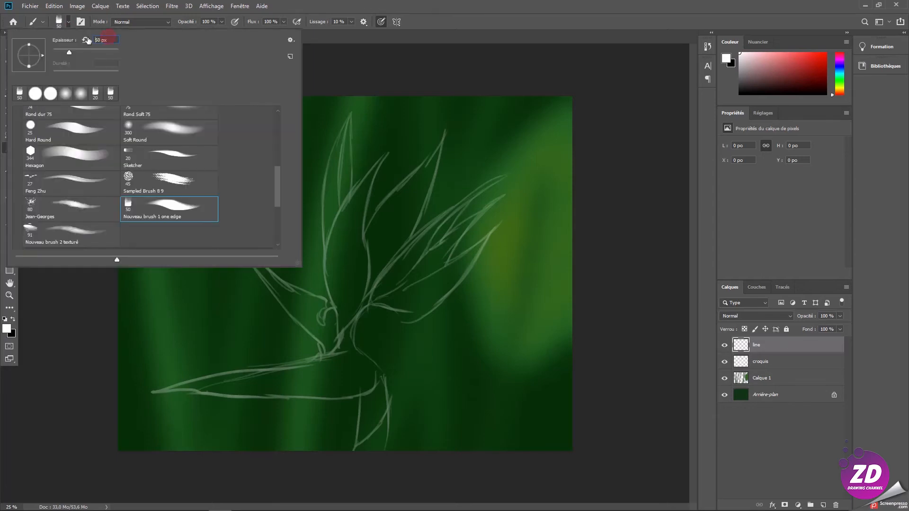
pyautogui.write('0')
pyautogui.press('Return')
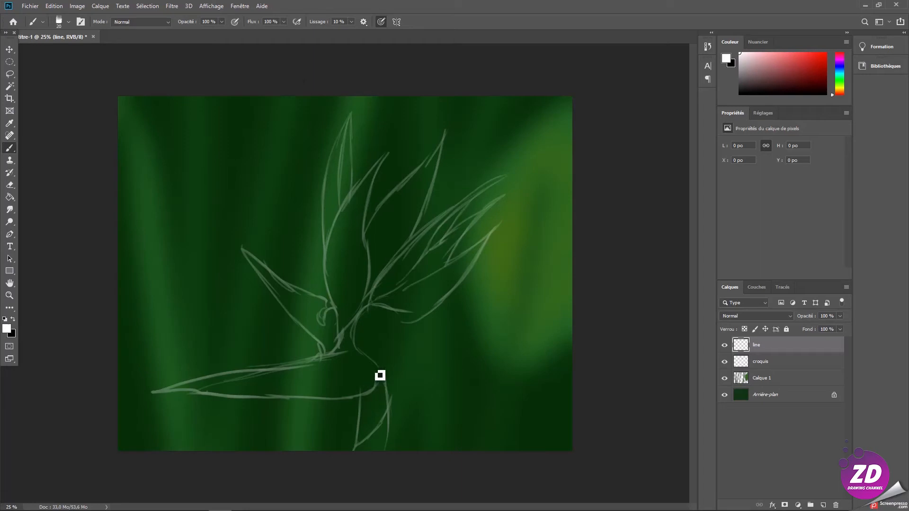
pyautogui.moveTo(360, 405); pyautogui.dragTo(367, 433)
pyautogui.hotkey('ctrl', 'z')
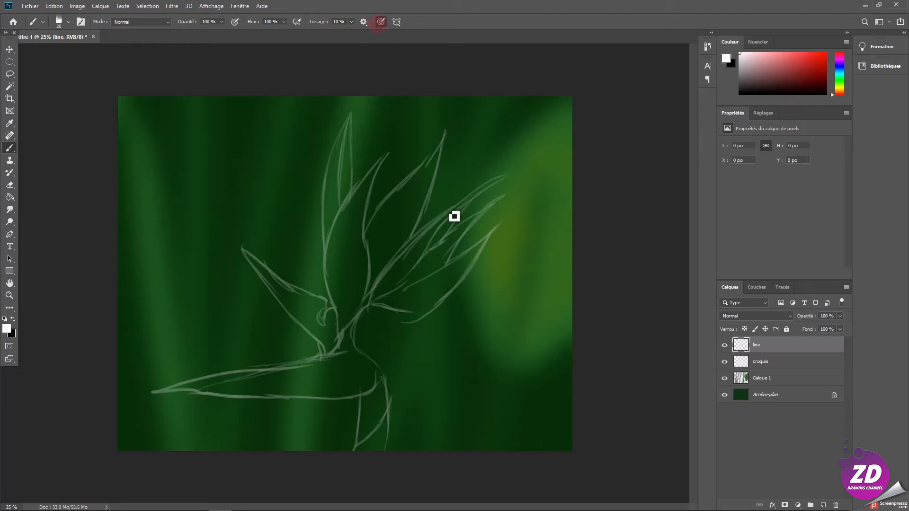
pyautogui.moveTo(357, 404)
pyautogui.mouseDown()
pyautogui.moveTo(365, 425)
pyautogui.moveTo(356, 449)
pyautogui.mouseUp()
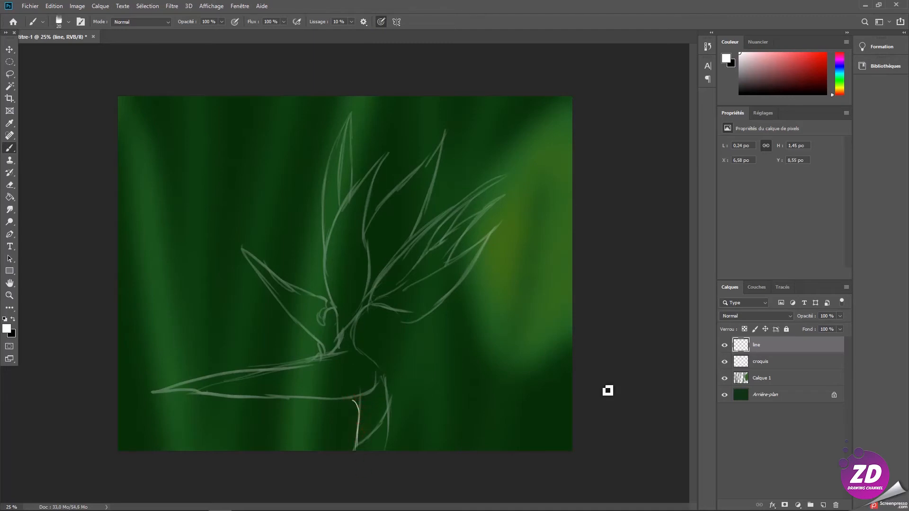
# Step: Lower the croquis layer's opacity to 17% and reselect the line layer
pyautogui.click(775, 362)
pyautogui.moveTo(809, 326); pyautogui.dragTo(809, 327)
pyautogui.click(772, 351)
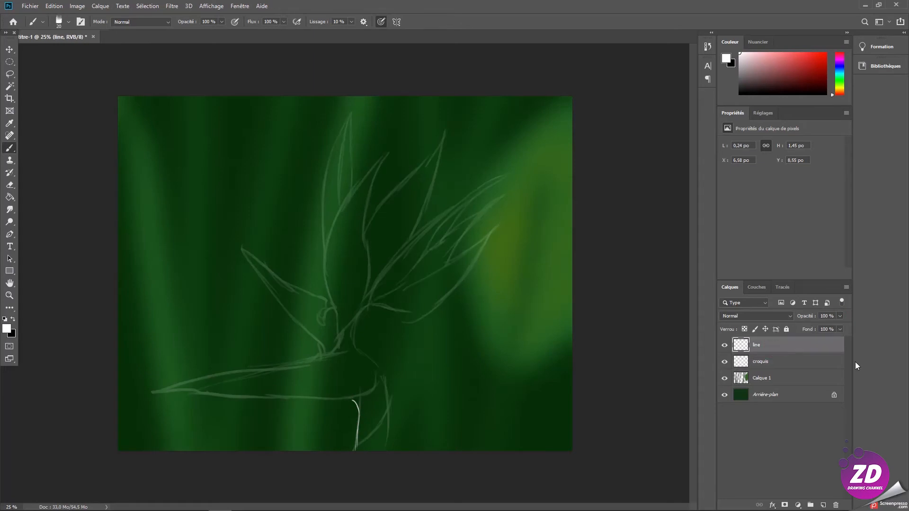
# Step: Trace the right edge of the stem in white, from the curved neck down to the canvas's bottom edge
pyautogui.moveTo(355, 452); pyautogui.dragTo(364, 423)
pyautogui.click(380, 375)
pyautogui.moveTo(355, 331)
pyautogui.mouseDown()
pyautogui.moveTo(392, 404)
pyautogui.moveTo(387, 444)
pyautogui.mouseUp()
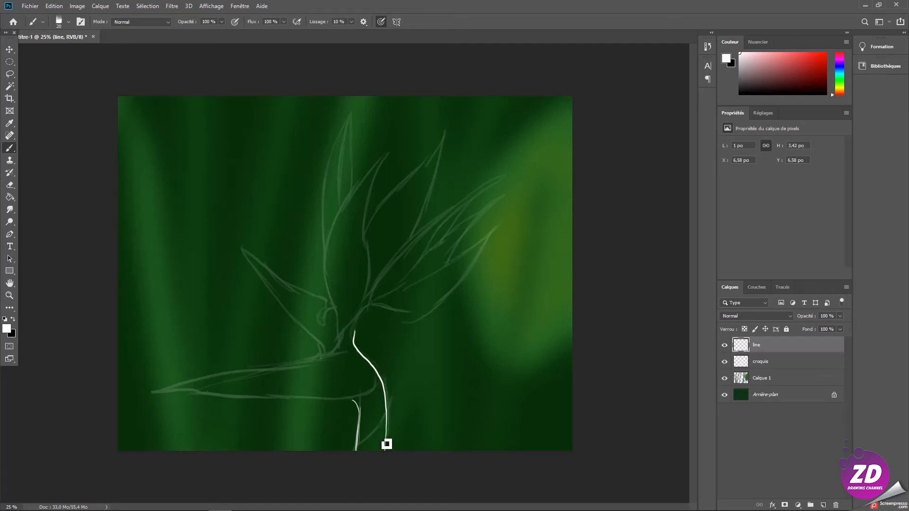
# Step: Rotate the canvas view, trace both edges of the long pointed bract in white, and reset the rotation
pyautogui.moveTo(377, 379)
pyautogui.mouseDown()
pyautogui.moveTo(363, 409)
pyautogui.moveTo(176, 401)
pyautogui.moveTo(116, 413)
pyautogui.mouseUp()
pyautogui.hotkey('ctrl', 'z')
pyautogui.press('r')
pyautogui.moveTo(313, 203); pyautogui.dragTo(187, 365)
pyautogui.press('space')
pyautogui.moveTo(520, 340); pyautogui.dragTo(382, 300)
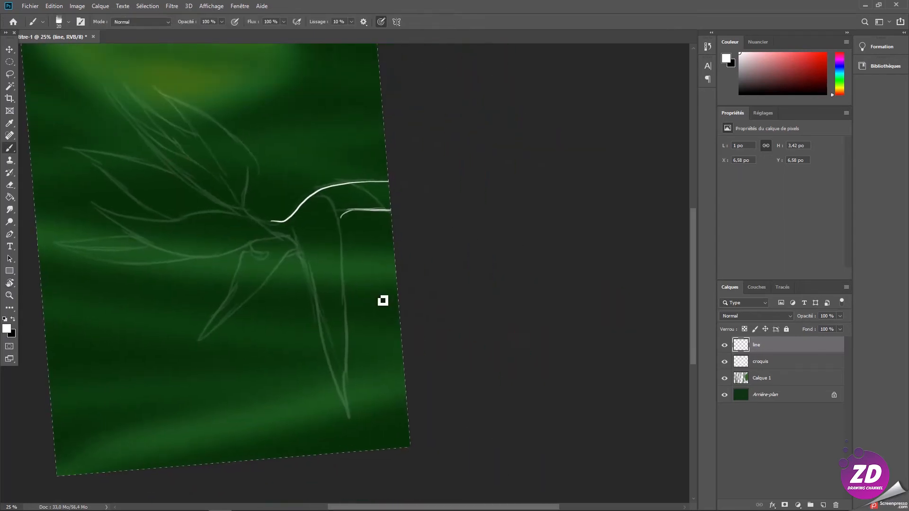
pyautogui.moveTo(322, 199)
pyautogui.mouseDown()
pyautogui.moveTo(350, 285)
pyautogui.moveTo(358, 430)
pyautogui.mouseUp()
pyautogui.hotkey('ctrl', 'z')
pyautogui.moveTo(326, 198)
pyautogui.mouseDown()
pyautogui.moveTo(355, 265)
pyautogui.moveTo(353, 421)
pyautogui.mouseUp()
pyautogui.moveTo(298, 243); pyautogui.dragTo(355, 428)
pyautogui.moveTo(286, 258)
pyautogui.mouseDown()
pyautogui.moveTo(312, 282)
pyautogui.moveTo(355, 428)
pyautogui.mouseUp()
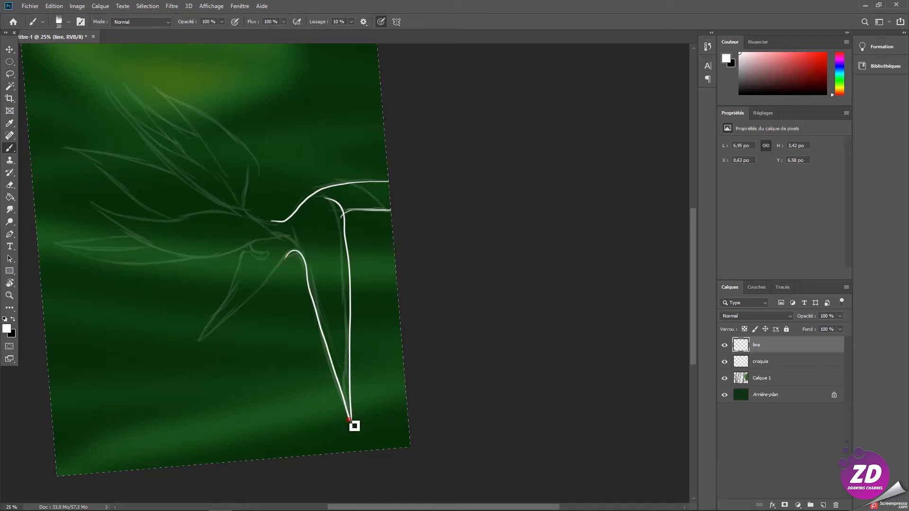
pyautogui.press('Escape')
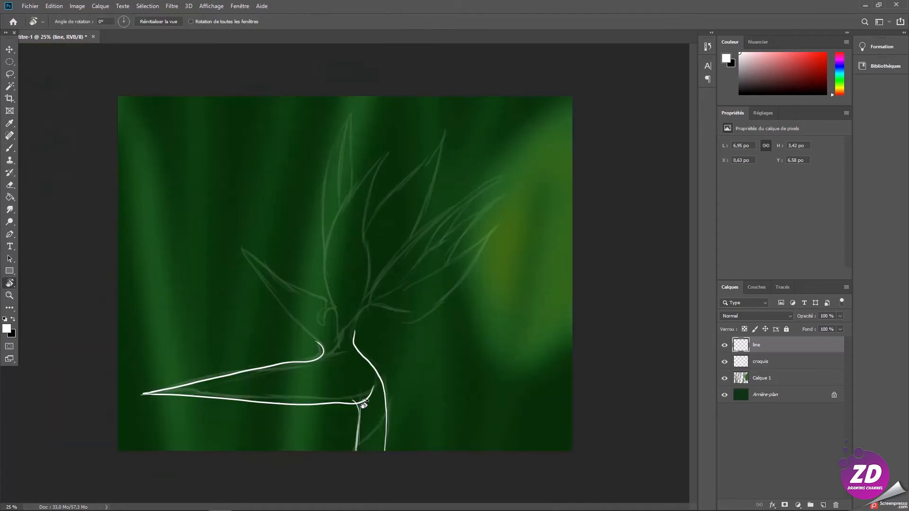
# Step: Trace the short left petal with its curled base and the central upright petal in white
pyautogui.moveTo(242, 250); pyautogui.dragTo(308, 331)
pyautogui.moveTo(243, 250); pyautogui.dragTo(319, 342)
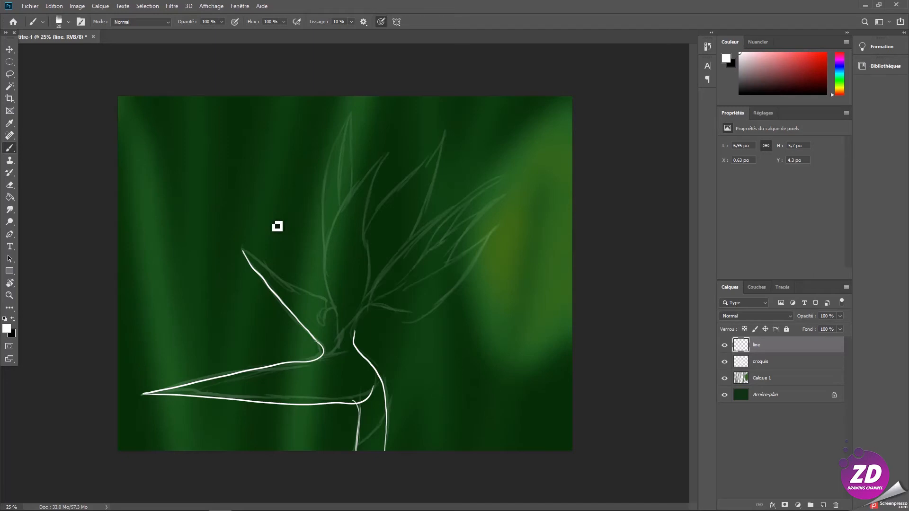
pyautogui.moveTo(242, 250)
pyautogui.mouseDown()
pyautogui.moveTo(312, 302)
pyautogui.moveTo(321, 329)
pyautogui.moveTo(328, 318)
pyautogui.moveTo(339, 354)
pyautogui.mouseUp()
pyautogui.moveTo(340, 313)
pyautogui.mouseDown()
pyautogui.moveTo(385, 154)
pyautogui.moveTo(376, 255)
pyautogui.moveTo(349, 337)
pyautogui.mouseUp()
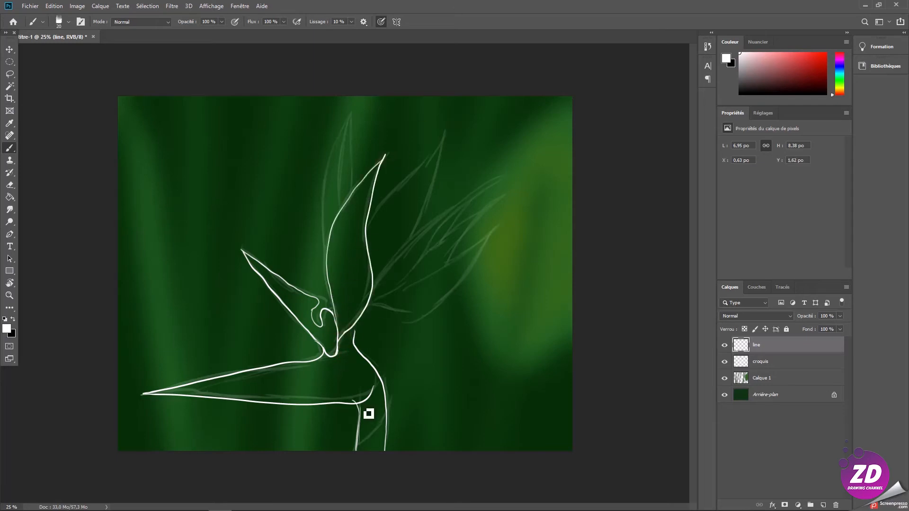
# Step: Trace the tall narrow petal with its inner fold and the upright petal right of the central one
pyautogui.moveTo(328, 222); pyautogui.dragTo(344, 199)
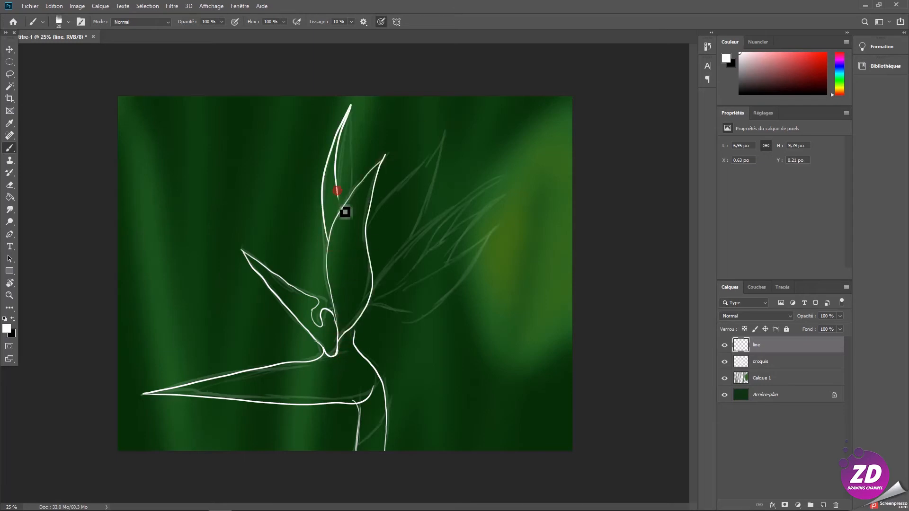
pyautogui.press('e')
pyautogui.press('b')
pyautogui.moveTo(355, 114); pyautogui.dragTo(354, 192)
pyautogui.hotkey('ctrl', 'z')
pyautogui.hotkey('ctrl', 'z')
pyautogui.moveTo(350, 107)
pyautogui.mouseDown()
pyautogui.moveTo(349, 196)
pyautogui.moveTo(447, 126)
pyautogui.moveTo(435, 201)
pyautogui.moveTo(403, 258)
pyautogui.moveTo(374, 284)
pyautogui.moveTo(441, 208)
pyautogui.mouseUp()
pyautogui.hotkey('ctrl', 'z')
# Step: Trace the uppermost petal of the right-hand cluster with its inner fold lines
pyautogui.moveTo(406, 242); pyautogui.dragTo(492, 184)
pyautogui.moveTo(453, 211)
pyautogui.mouseDown()
pyautogui.moveTo(515, 183)
pyautogui.moveTo(374, 303)
pyautogui.mouseUp()
pyautogui.moveTo(454, 226); pyautogui.dragTo(470, 207)
pyautogui.moveTo(433, 246)
pyautogui.mouseDown()
pyautogui.moveTo(497, 204)
pyautogui.moveTo(437, 244)
pyautogui.mouseUp()
pyautogui.hotkey('ctrl', 'z')
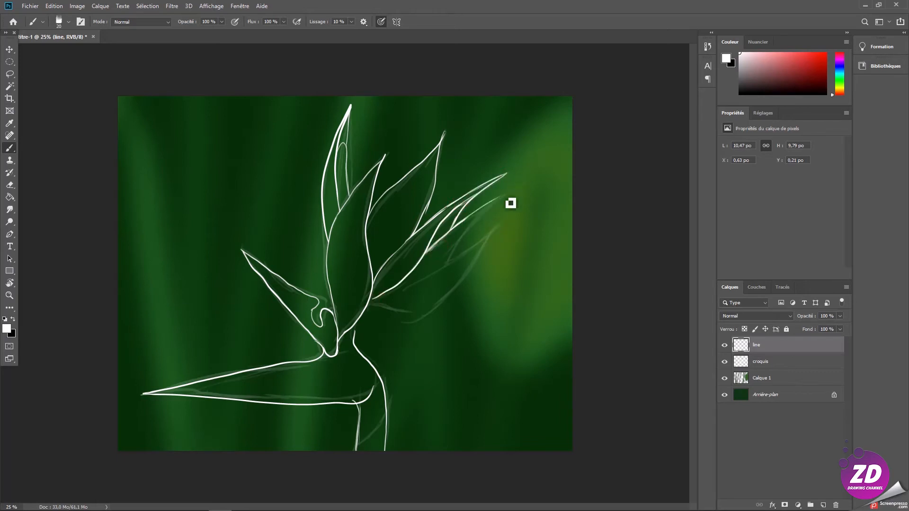
# Step: Trace the lower petals of the right-hand cluster, redoing the bottom curve, and join it to the neck
pyautogui.moveTo(503, 194); pyautogui.dragTo(450, 260)
pyautogui.moveTo(402, 283)
pyautogui.mouseDown()
pyautogui.moveTo(495, 236)
pyautogui.moveTo(496, 227)
pyautogui.moveTo(447, 298)
pyautogui.mouseUp()
pyautogui.hotkey('ctrl', 'z')
pyautogui.moveTo(371, 305)
pyautogui.mouseDown()
pyautogui.moveTo(425, 311)
pyautogui.moveTo(457, 283)
pyautogui.mouseUp()
pyautogui.hotkey('ctrl', 'z')
pyautogui.hotkey('ctrl', 'z')
pyautogui.moveTo(422, 316); pyautogui.dragTo(454, 292)
pyautogui.hotkey('ctrl', 'z')
pyautogui.moveTo(420, 318); pyautogui.dragTo(455, 285)
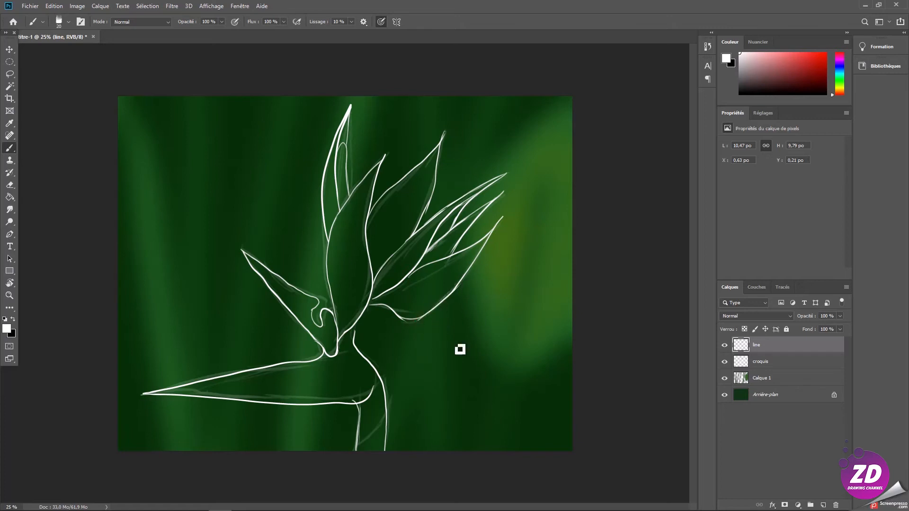
pyautogui.moveTo(369, 312)
pyautogui.mouseDown()
pyautogui.moveTo(358, 332)
pyautogui.moveTo(387, 306)
pyautogui.mouseUp()
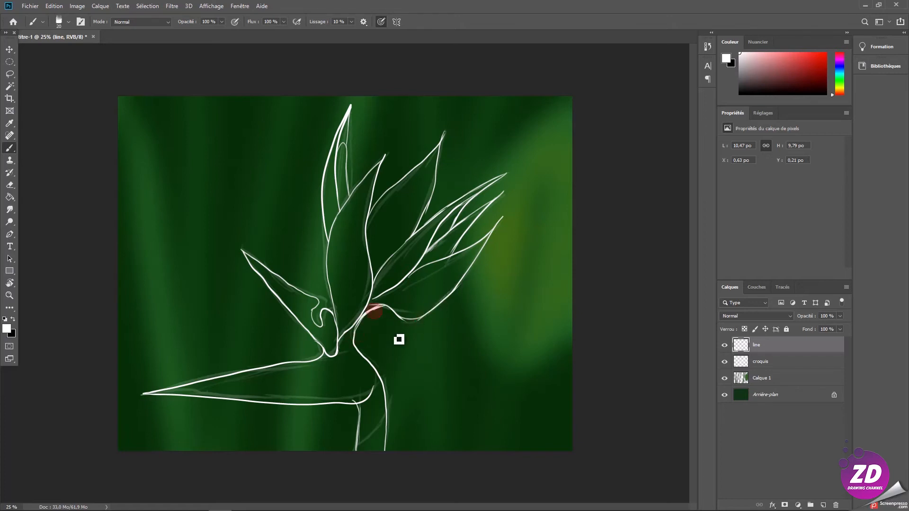
# Step: Hide the croquis layer so only the clean line art shows over the background
pyautogui.click(769, 362)
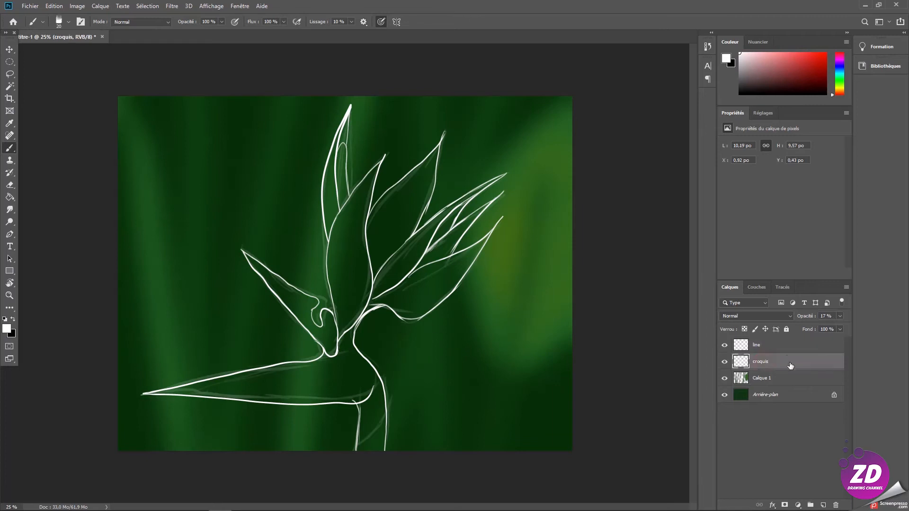
pyautogui.click(725, 363)
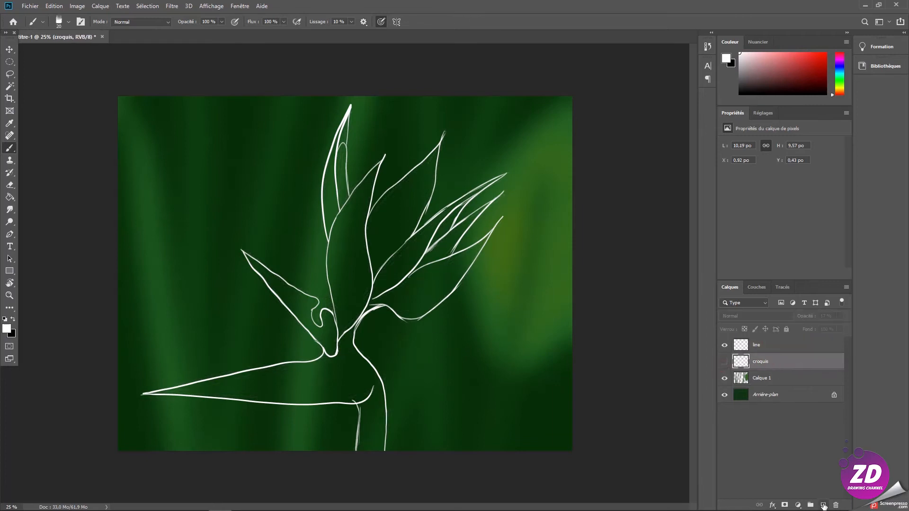
# Step: Add a layer named "base colo" above the croquis layer and choose the Lasso tool
pyautogui.click(824, 506)
pyautogui.doubleClick(762, 362)
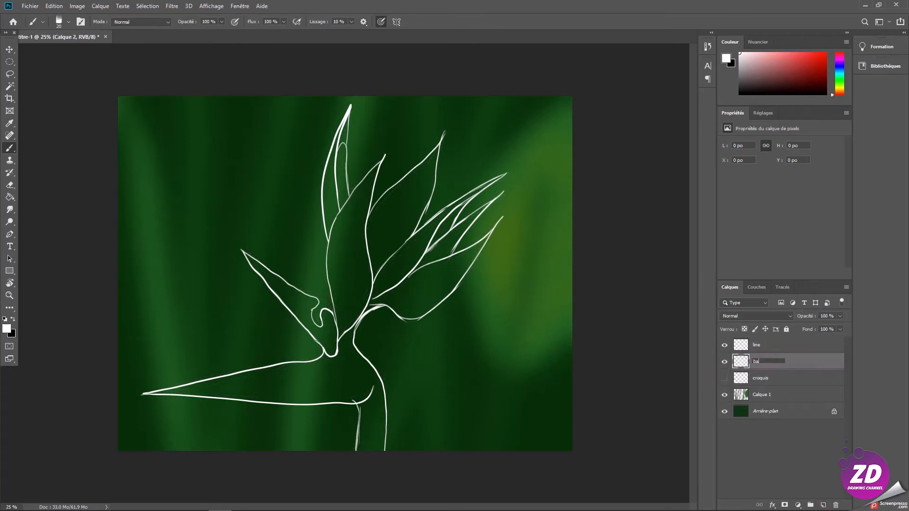
pyautogui.press('Return')
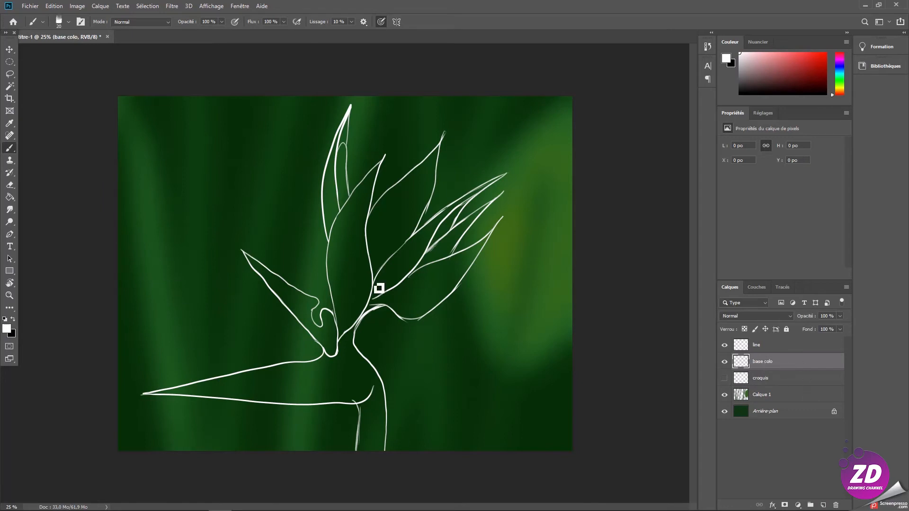
pyautogui.click(11, 76)
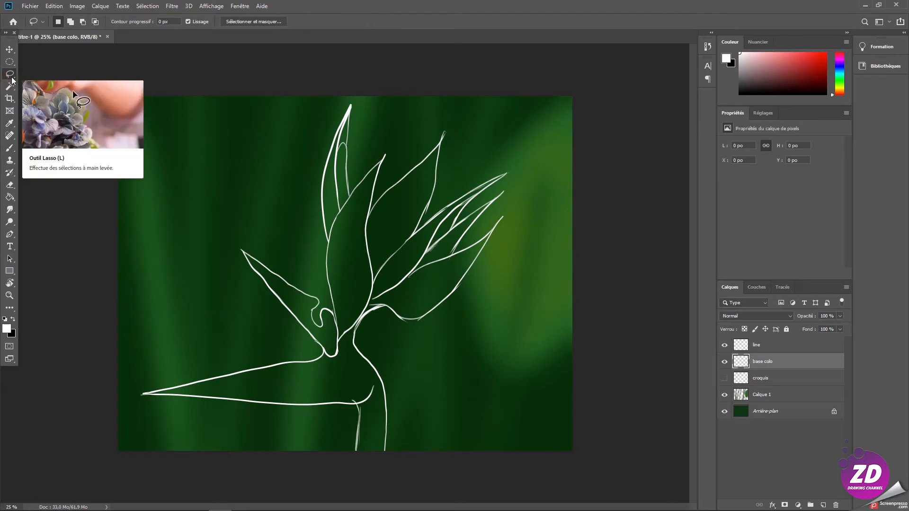
pyautogui.click(606, 172)
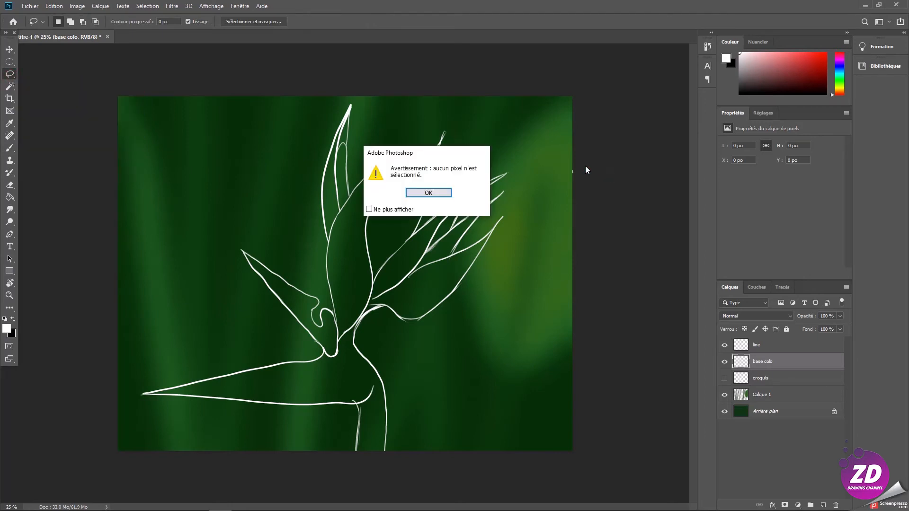
pyautogui.click(436, 193)
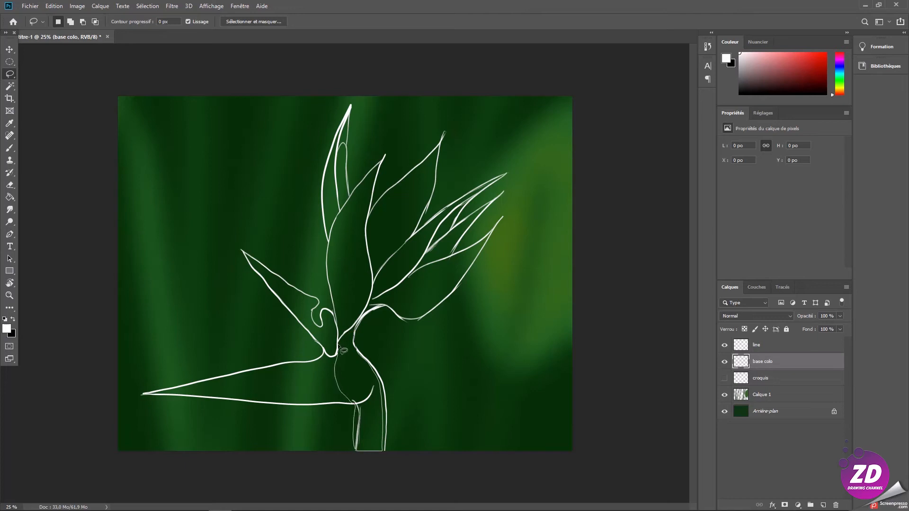
pyautogui.moveTo(363, 359); pyautogui.dragTo(362, 339)
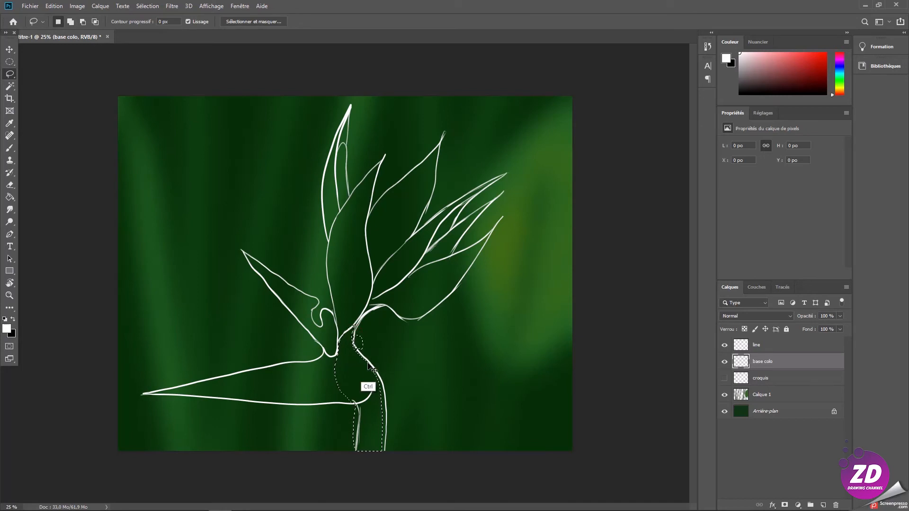
pyautogui.hotkey('ctrl', 'a')
pyautogui.hotkey('ctrl', 'd')
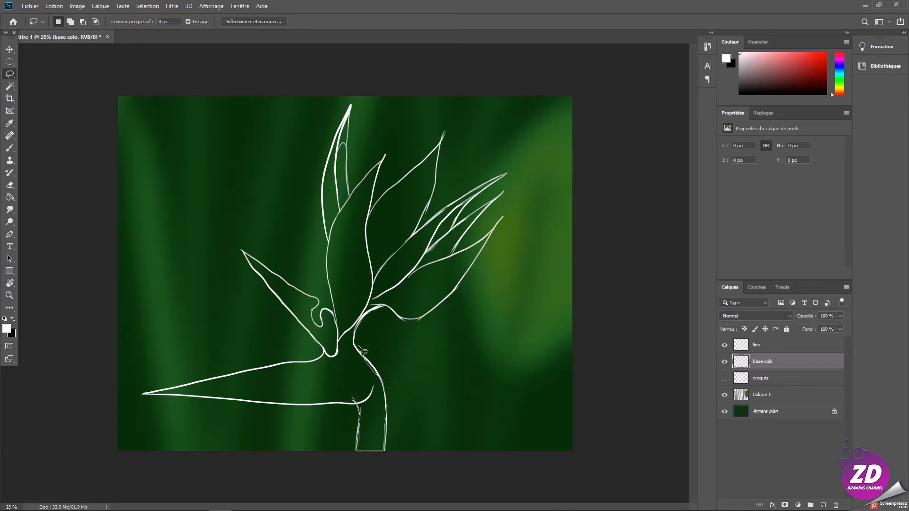
# Step: Lasso the stem and neck along the line art and add the long pointed bract to the selection, rotating the canvas as needed
pyautogui.moveTo(359, 408)
pyautogui.mouseDown()
pyautogui.moveTo(378, 447)
pyautogui.moveTo(353, 326)
pyautogui.mouseUp()
pyautogui.press('r')
pyautogui.moveTo(294, 197)
pyautogui.mouseDown()
pyautogui.moveTo(373, 149)
pyautogui.moveTo(372, 159)
pyautogui.mouseUp()
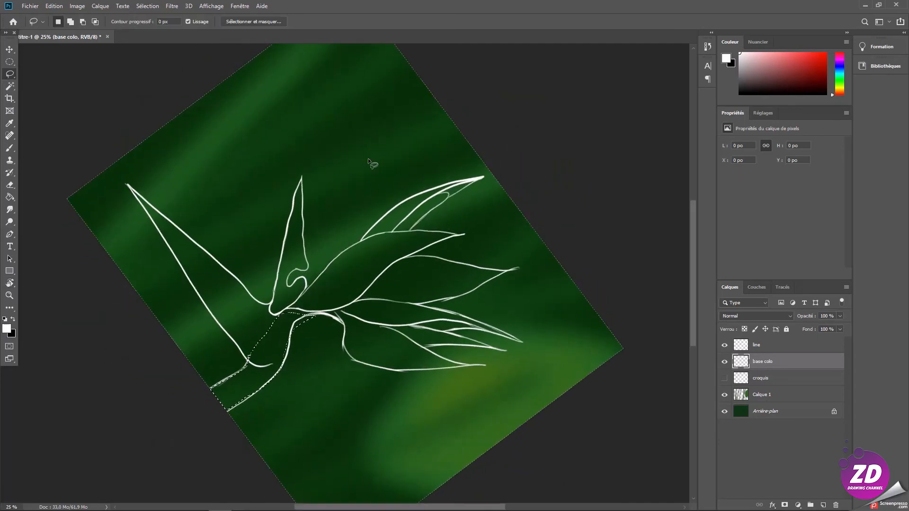
pyautogui.moveTo(224, 329)
pyautogui.mouseDown()
pyautogui.moveTo(126, 185)
pyautogui.moveTo(226, 279)
pyautogui.moveTo(265, 302)
pyautogui.moveTo(278, 328)
pyautogui.mouseUp()
pyautogui.moveTo(130, 187)
pyautogui.mouseDown()
pyautogui.moveTo(237, 278)
pyautogui.moveTo(247, 303)
pyautogui.moveTo(168, 235)
pyautogui.moveTo(145, 206)
pyautogui.moveTo(141, 187)
pyautogui.mouseUp()
pyautogui.press('r')
pyautogui.press('Escape')
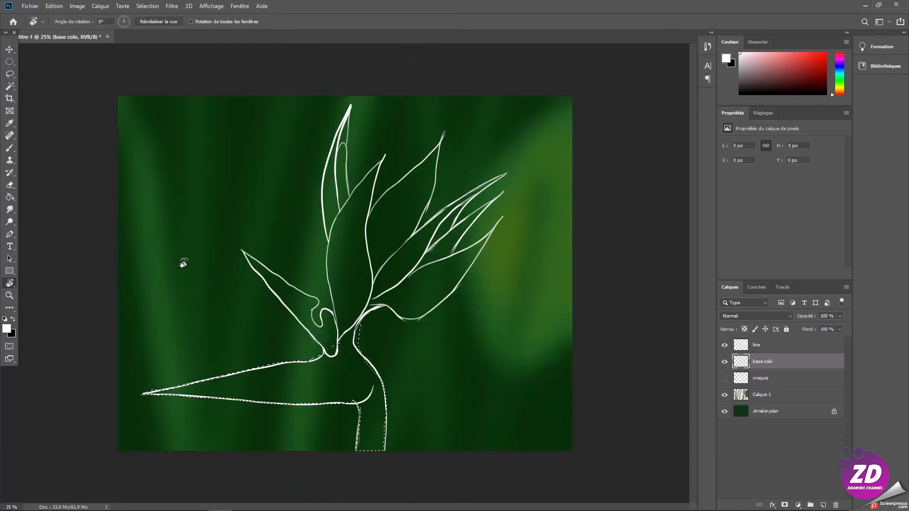
# Step: Refine the stem selection by subtracting the excess at the neck where it meets the petals
pyautogui.press('alt')
pyautogui.click(10, 74)
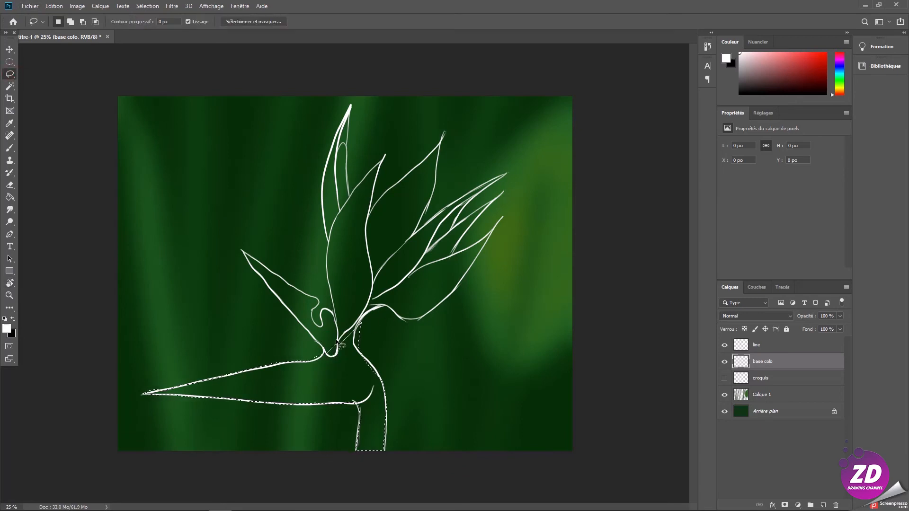
pyautogui.moveTo(325, 353)
pyautogui.keyDown('alt'); pyautogui.mouseDown()
pyautogui.moveTo(344, 353)
pyautogui.moveTo(365, 327)
pyautogui.mouseUp(); pyautogui.keyUp('alt')
pyautogui.press('alt')
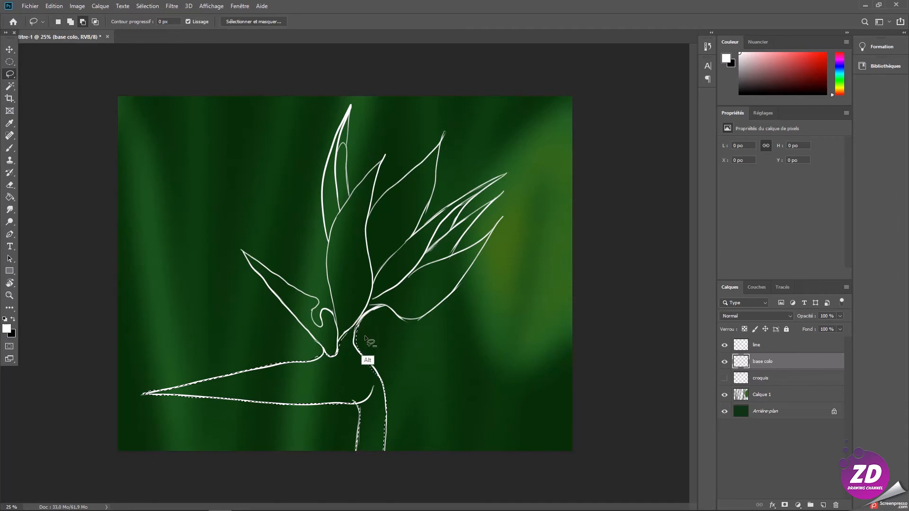
pyautogui.press('shift')
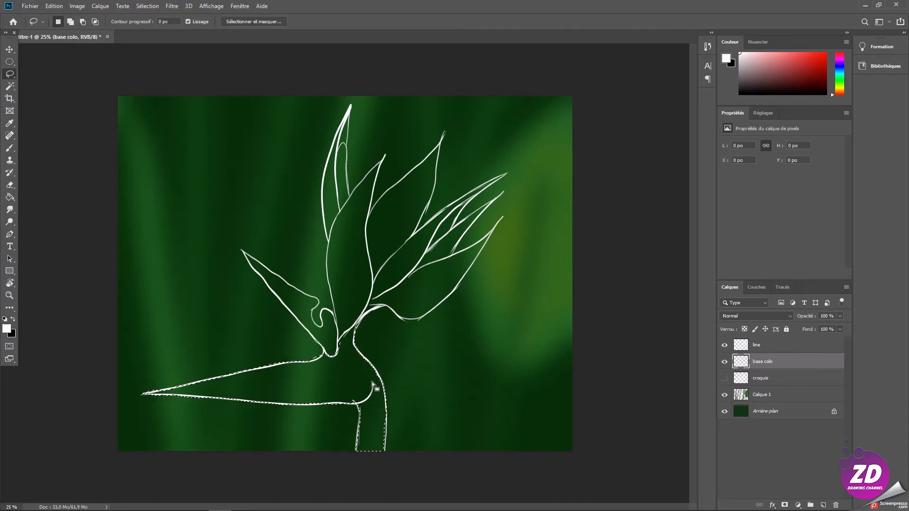
pyautogui.press('alt')
pyautogui.press('shift')
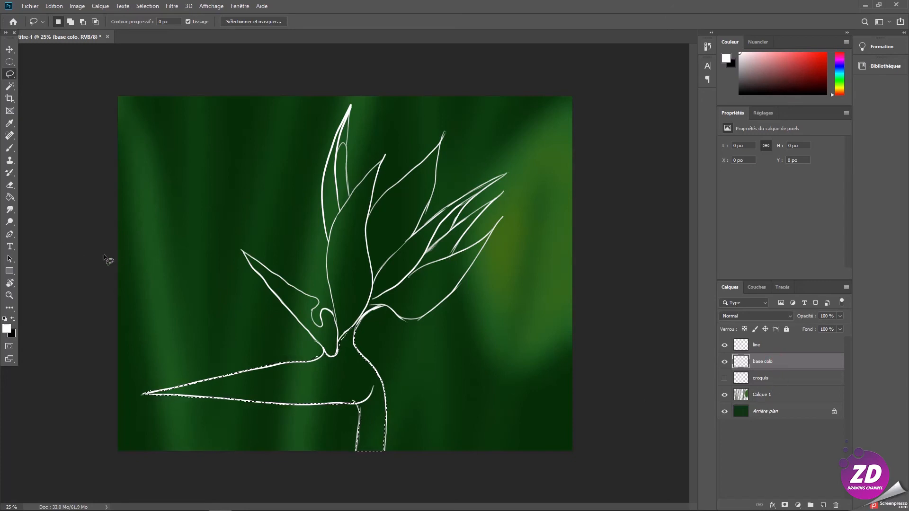
# Step: Fill the stem and bract selection with a medium green using the Paint Bucket, and deselect
pyautogui.click(10, 197)
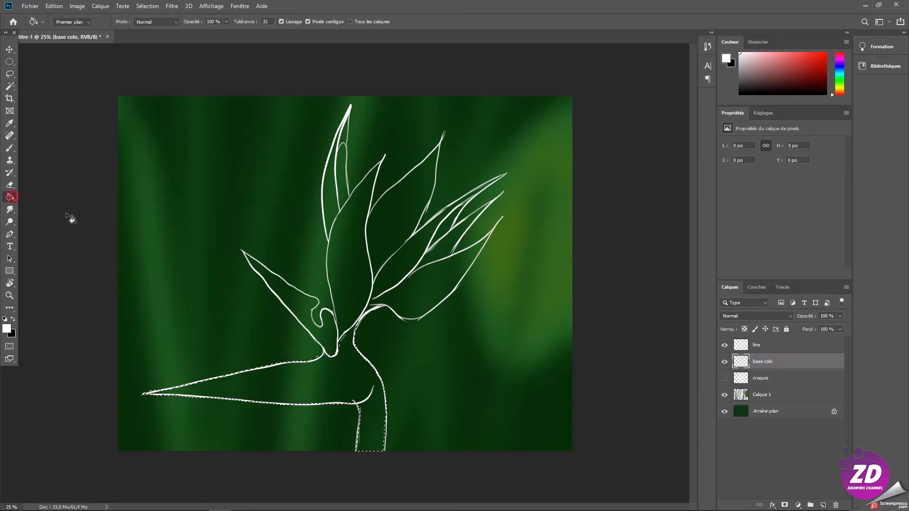
pyautogui.keyDown('alt'); pyautogui.click(155, 246); pyautogui.keyUp('alt')
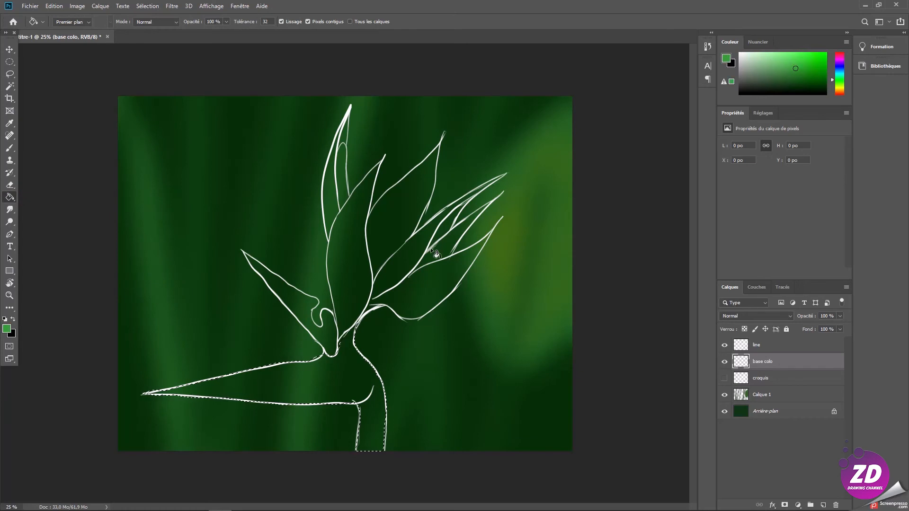
pyautogui.click(353, 381)
pyautogui.click(9, 62)
pyautogui.click(166, 103)
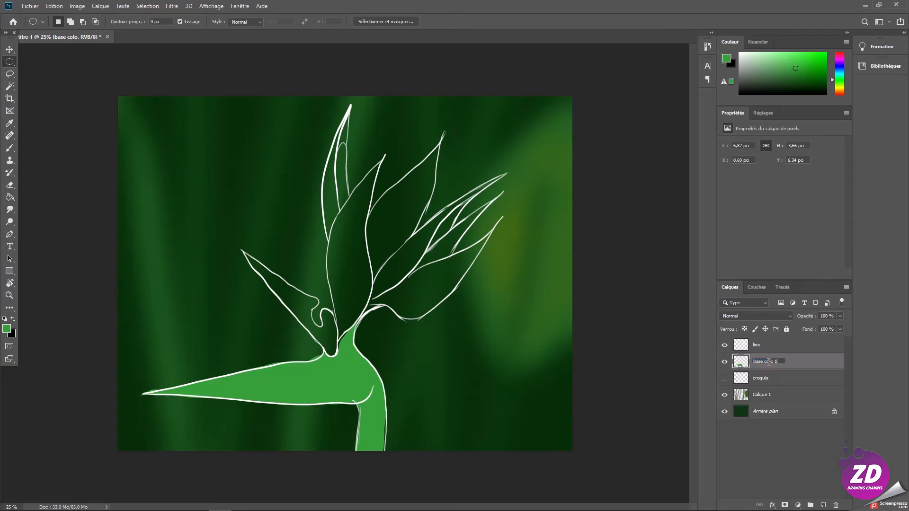
# Step: Rename the stem layer "base colo tige" and add a layer named "fleur orange" above it
pyautogui.press('Return')
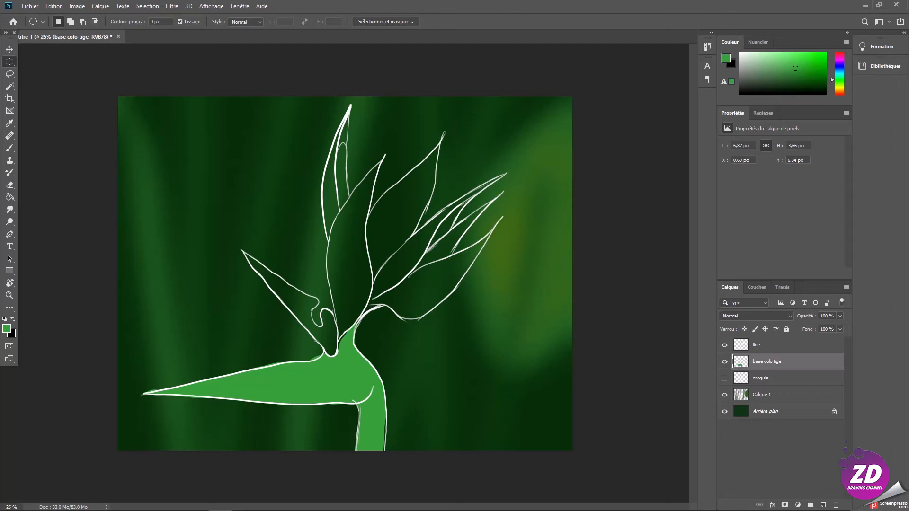
pyautogui.click(827, 505)
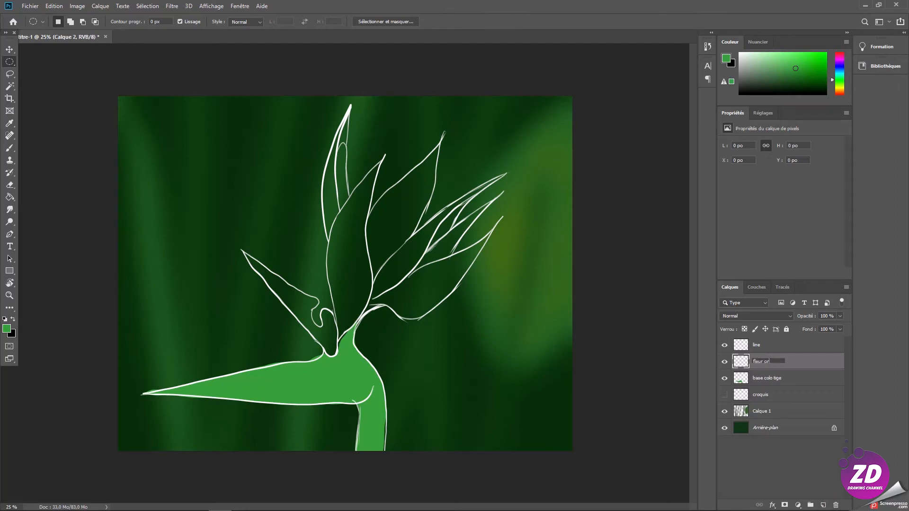
pyautogui.press('Return')
# Step: Lasso the orange petals into one selection: the central petal, the upright one beside it, the right-hand cluster and the tall narrow one
pyautogui.click(10, 74)
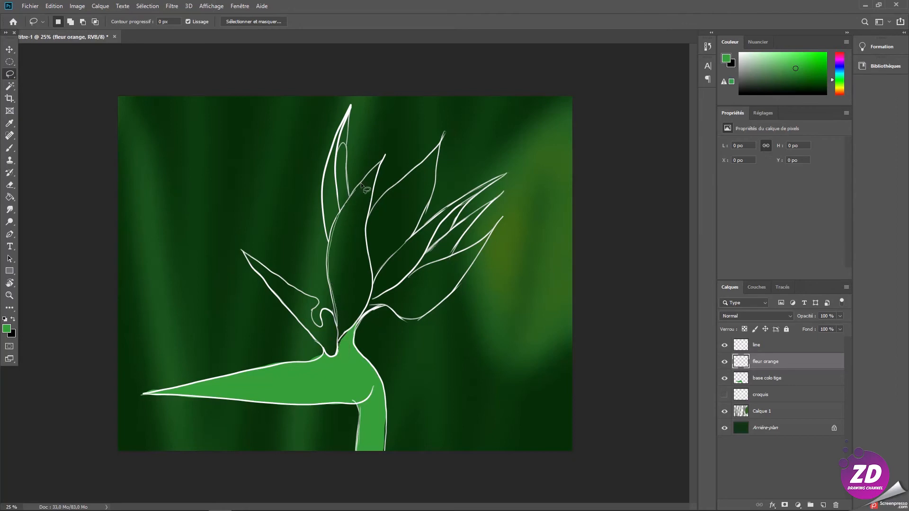
pyautogui.moveTo(385, 155)
pyautogui.mouseDown()
pyautogui.moveTo(367, 203)
pyautogui.moveTo(366, 260)
pyautogui.mouseUp()
pyautogui.moveTo(361, 326); pyautogui.dragTo(345, 349)
pyautogui.press('shift')
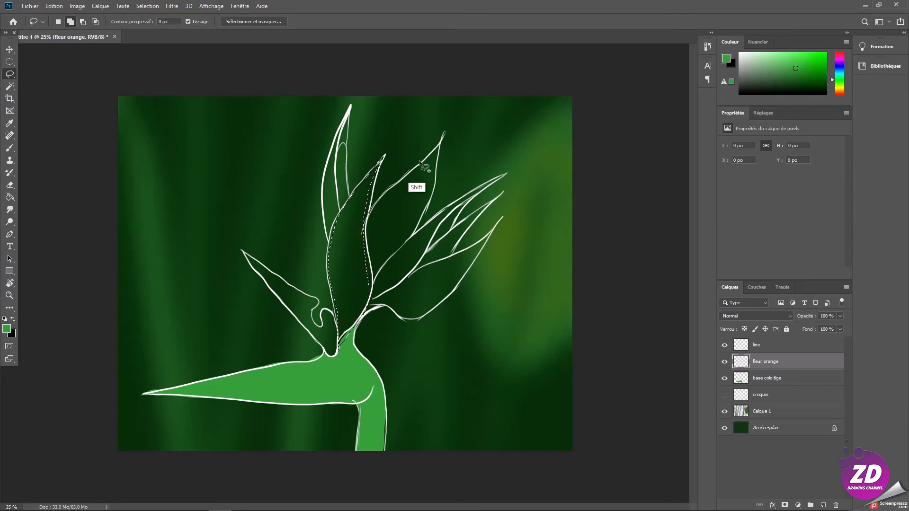
pyautogui.moveTo(366, 290)
pyautogui.mouseDown()
pyautogui.moveTo(404, 240)
pyautogui.moveTo(498, 181)
pyautogui.moveTo(355, 321)
pyautogui.moveTo(476, 211)
pyautogui.moveTo(402, 326)
pyautogui.mouseUp()
pyautogui.press('alt')
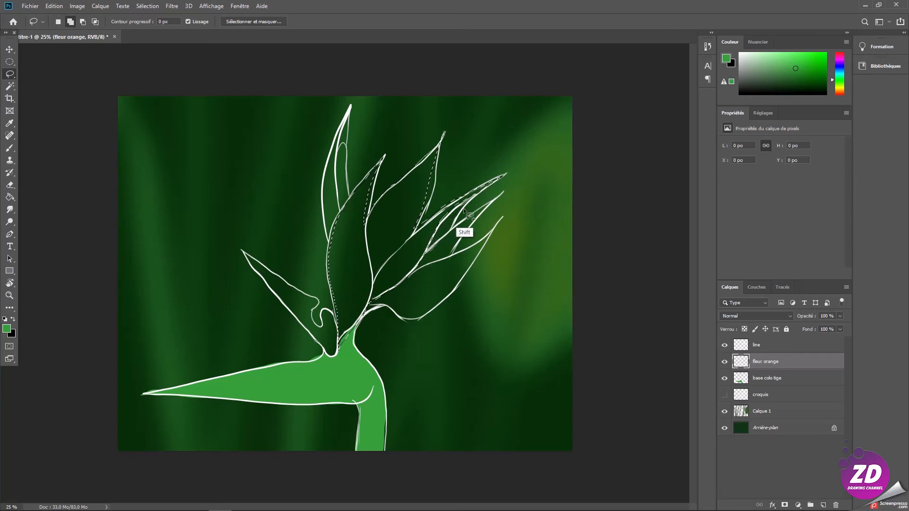
pyautogui.moveTo(404, 278)
pyautogui.mouseDown()
pyautogui.moveTo(466, 248)
pyautogui.moveTo(500, 217)
pyautogui.moveTo(423, 312)
pyautogui.moveTo(389, 308)
pyautogui.moveTo(361, 319)
pyautogui.moveTo(375, 284)
pyautogui.moveTo(468, 267)
pyautogui.moveTo(399, 314)
pyautogui.moveTo(412, 318)
pyautogui.moveTo(441, 300)
pyautogui.moveTo(481, 246)
pyautogui.moveTo(428, 318)
pyautogui.mouseUp()
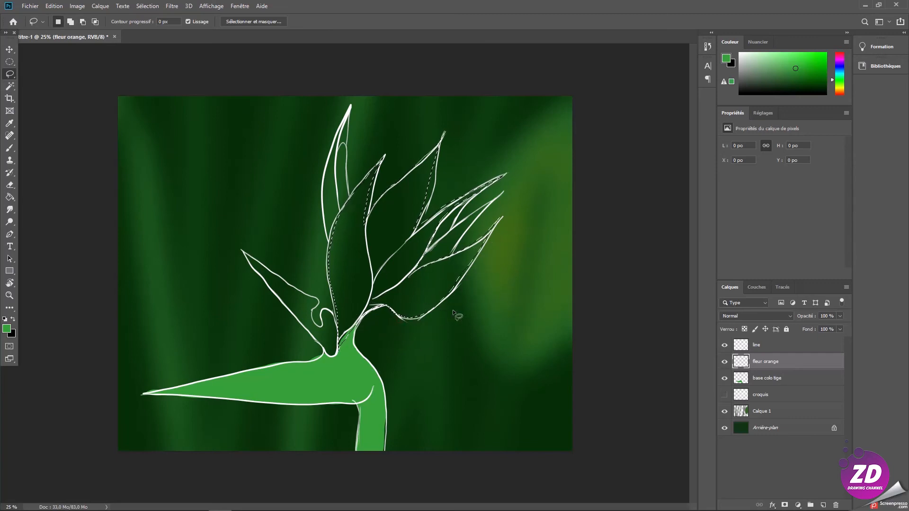
pyautogui.moveTo(342, 215)
pyautogui.mouseDown()
pyautogui.moveTo(342, 122)
pyautogui.moveTo(323, 205)
pyautogui.moveTo(331, 244)
pyautogui.moveTo(347, 229)
pyautogui.moveTo(351, 197)
pyautogui.mouseUp()
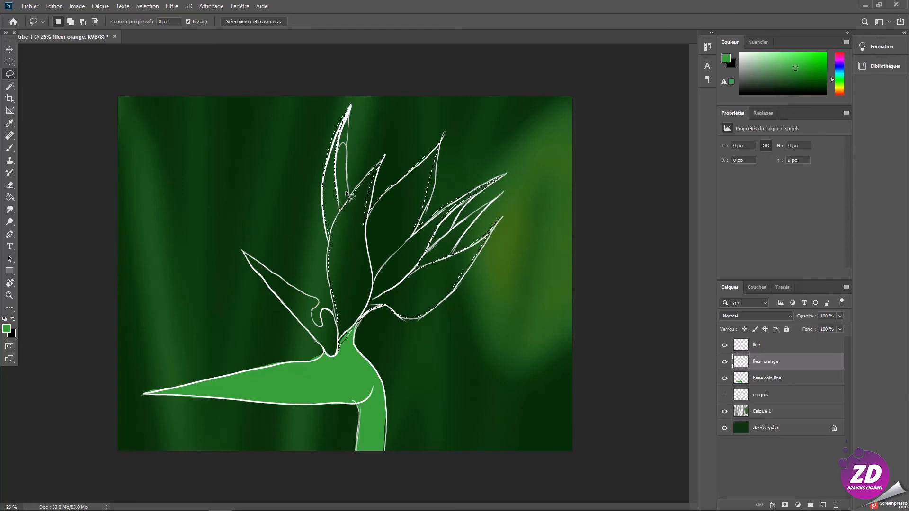
# Step: Set the foreground colour to a bright orange for the petals
pyautogui.click(9, 197)
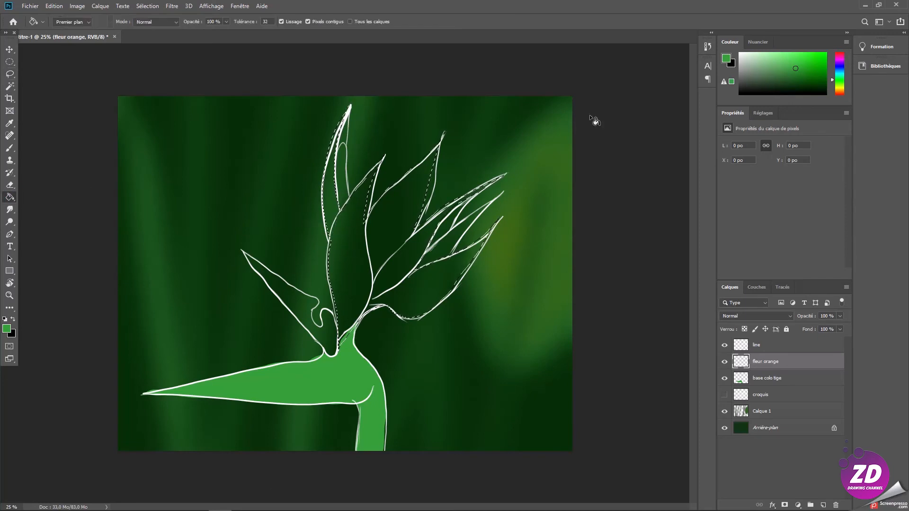
pyautogui.click(839, 91)
pyautogui.click(840, 91)
pyautogui.click(8, 328)
pyautogui.click(419, 162)
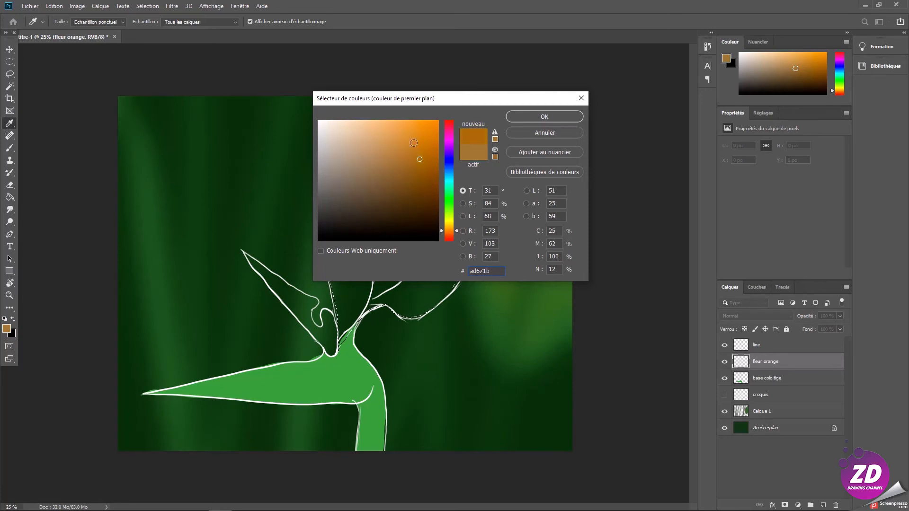
pyautogui.click(414, 142)
pyautogui.click(545, 117)
# Step: Fill the petal selection with the orange using the Paint Bucket, and deselect
pyautogui.press('g')
pyautogui.click(361, 269)
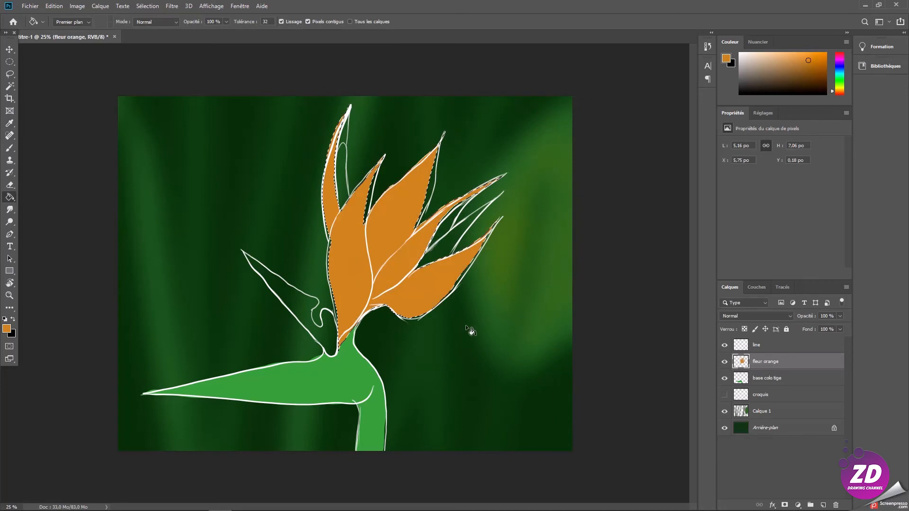
pyautogui.press('m')
pyautogui.click(86, 125)
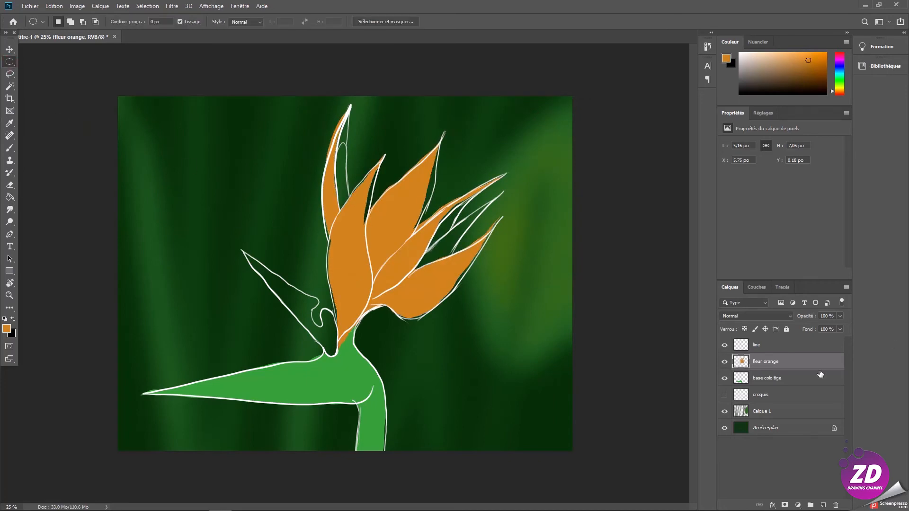
# Step: Place the "fleur orange" layer below "base colo tige" and shift the orange petals slightly down to Y 0,33 po
pyautogui.moveTo(753, 366); pyautogui.dragTo(773, 388)
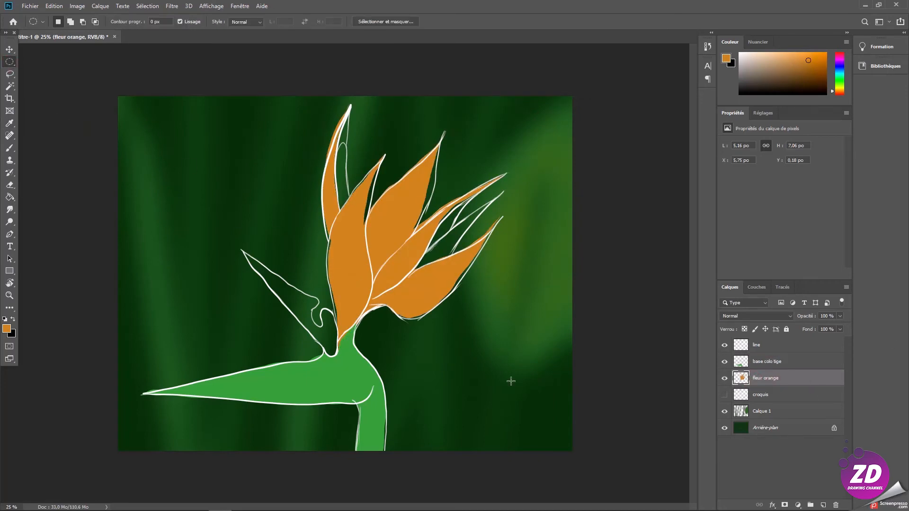
pyautogui.click(10, 49)
pyautogui.moveTo(345, 282); pyautogui.dragTo(350, 283)
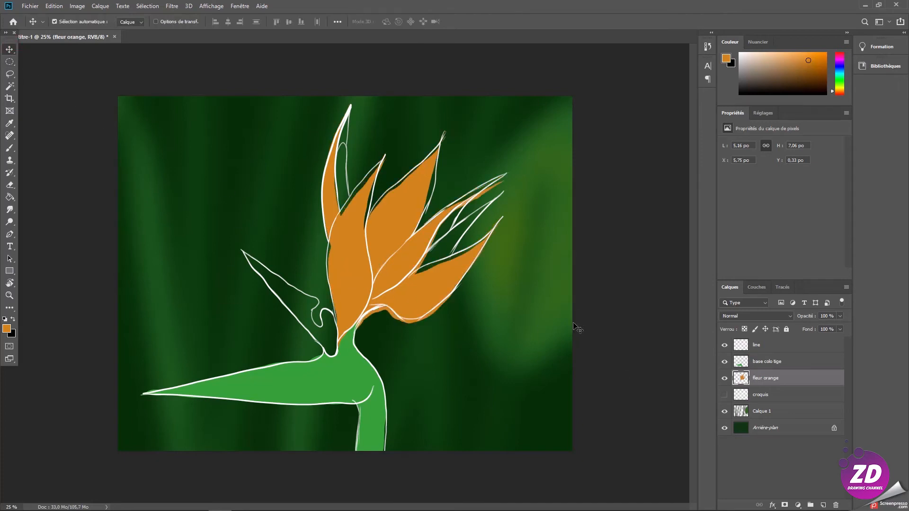
pyautogui.click(772, 366)
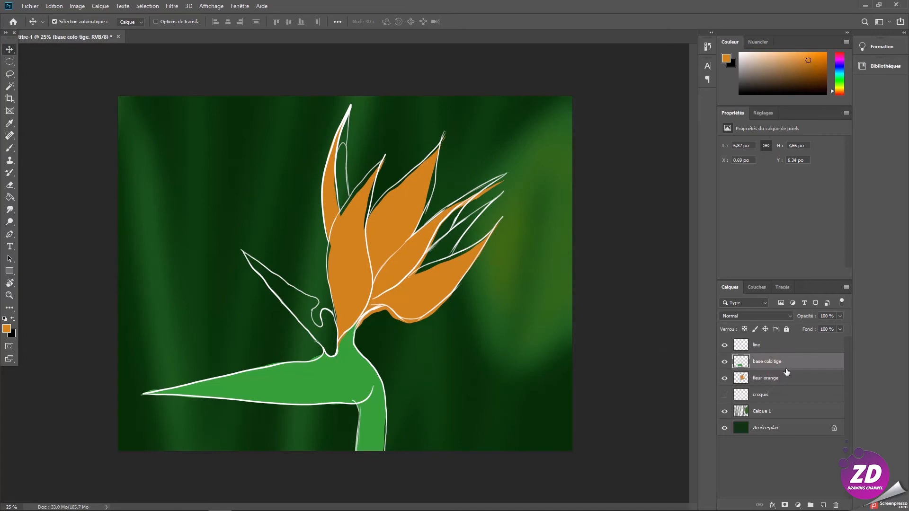
pyautogui.click(778, 377)
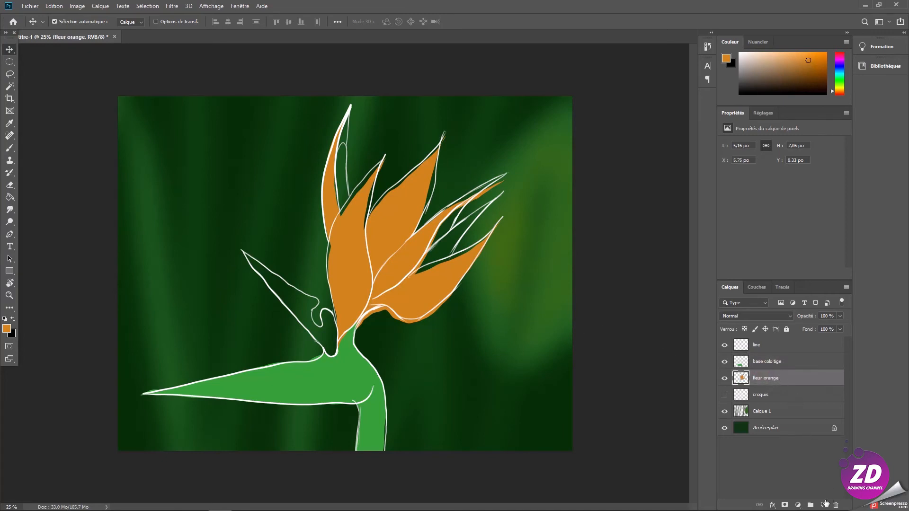
# Step: Add a layer named "fleur violette" above the "base colo tige" layer
pyautogui.click(823, 505)
pyautogui.moveTo(767, 378); pyautogui.dragTo(760, 363)
pyautogui.doubleClick(760, 362)
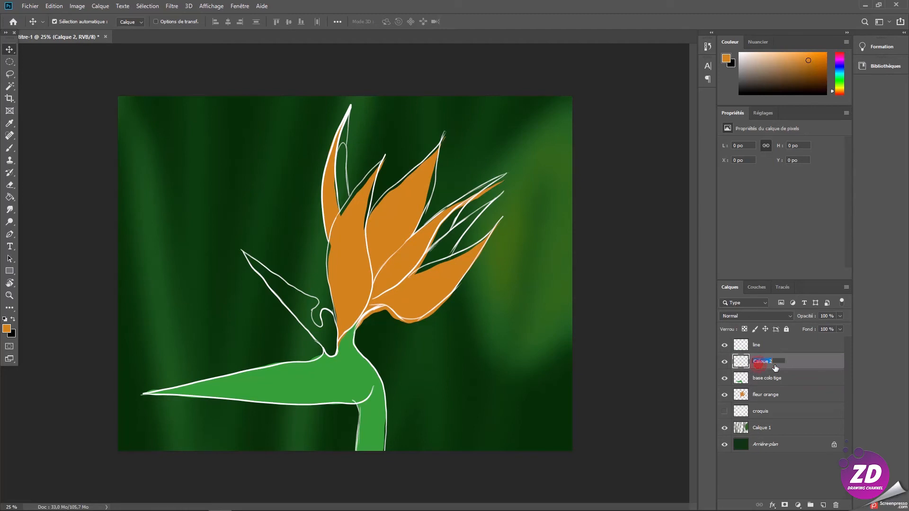
pyautogui.write('fleur violette')
pyautogui.press('Return')
# Step: Lasso the left spike, the tall petal's inner fold and the right cluster's inner part, and move "fleur violette" below "fleur orange"
pyautogui.click(11, 75)
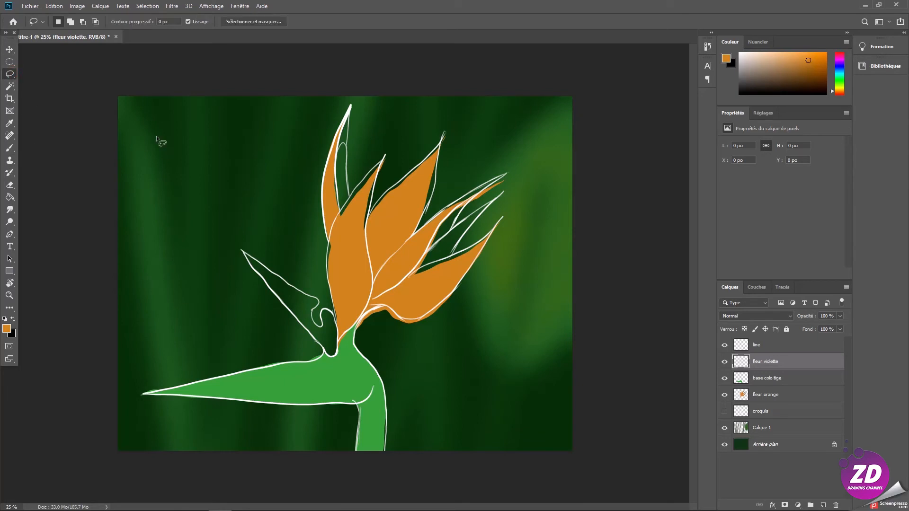
pyautogui.moveTo(242, 250)
pyautogui.mouseDown()
pyautogui.moveTo(331, 358)
pyautogui.moveTo(331, 316)
pyautogui.moveTo(315, 321)
pyautogui.moveTo(309, 294)
pyautogui.moveTo(240, 246)
pyautogui.mouseUp()
pyautogui.press('shift')
pyautogui.moveTo(338, 151)
pyautogui.mouseDown()
pyautogui.moveTo(351, 200)
pyautogui.moveTo(353, 139)
pyautogui.mouseUp()
pyautogui.moveTo(473, 189)
pyautogui.mouseDown()
pyautogui.moveTo(446, 235)
pyautogui.moveTo(449, 214)
pyautogui.moveTo(469, 203)
pyautogui.mouseUp()
pyautogui.moveTo(765, 387); pyautogui.dragTo(770, 403)
# Step: Fill the selected flower parts on "fleur violette" with violet #6a2293 and deselect
pyautogui.press('g')
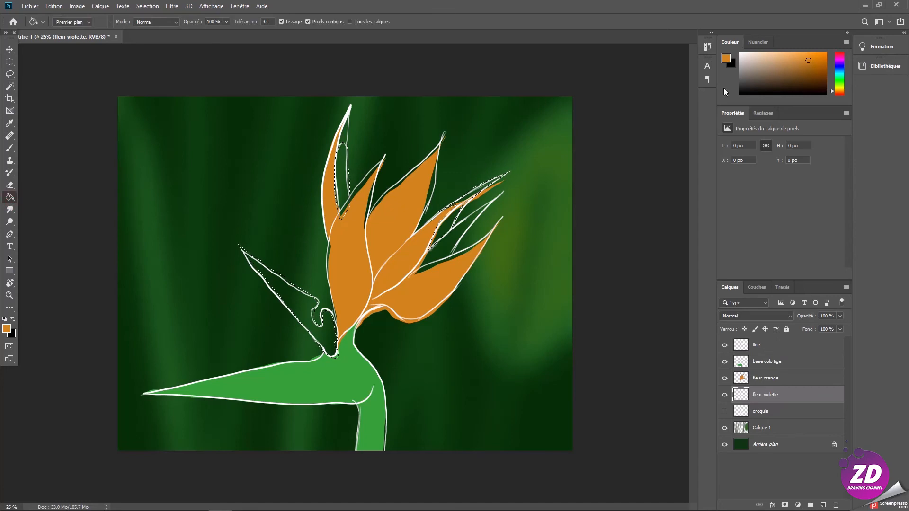
pyautogui.click(7, 329)
pyautogui.moveTo(453, 167); pyautogui.dragTo(454, 152)
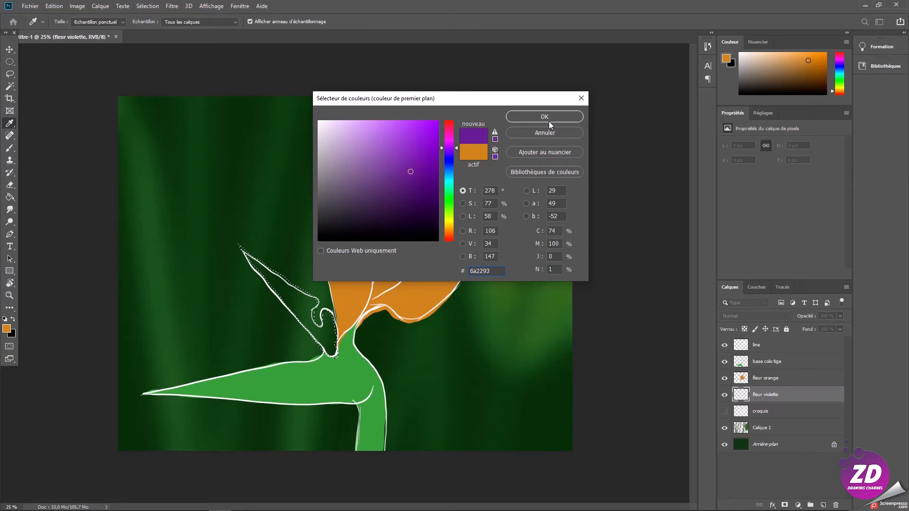
pyautogui.click(545, 117)
pyautogui.hotkey('alt', 'BackSpace')
pyautogui.click(9, 61)
pyautogui.hotkey('ctrl', 'd')
# Step: On "fleur orange", lasso the unfilled petal above the lowest one, fill it with the sampled petal orange and deselect
pyautogui.click(774, 379)
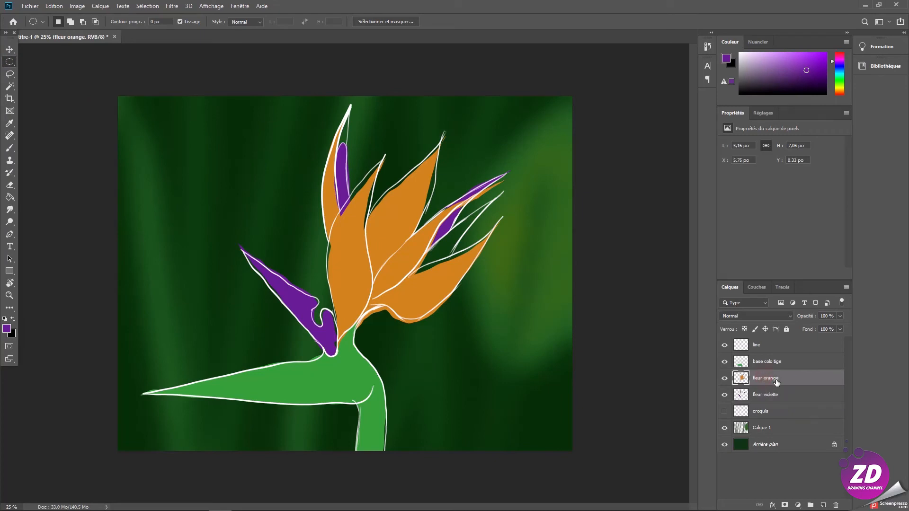
pyautogui.click(10, 74)
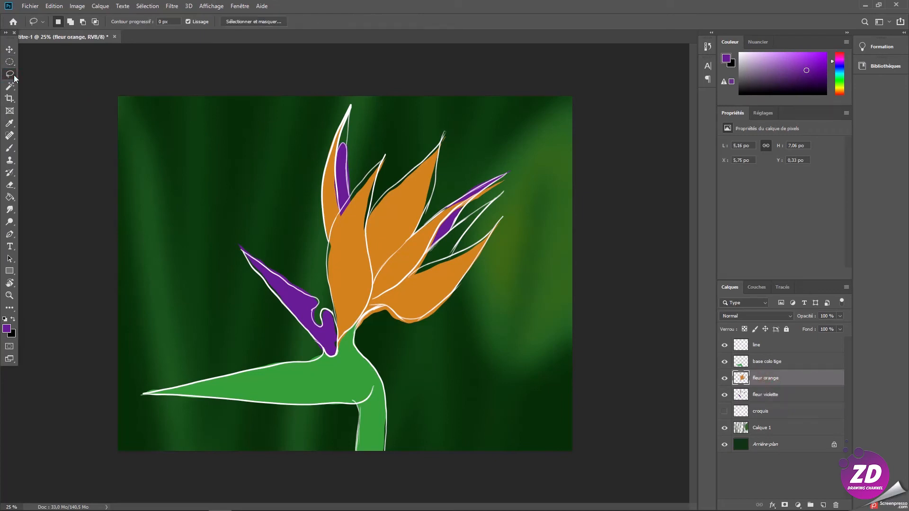
pyautogui.moveTo(482, 216)
pyautogui.mouseDown()
pyautogui.moveTo(443, 266)
pyautogui.moveTo(419, 276)
pyautogui.moveTo(460, 198)
pyautogui.mouseUp()
pyautogui.click(10, 197)
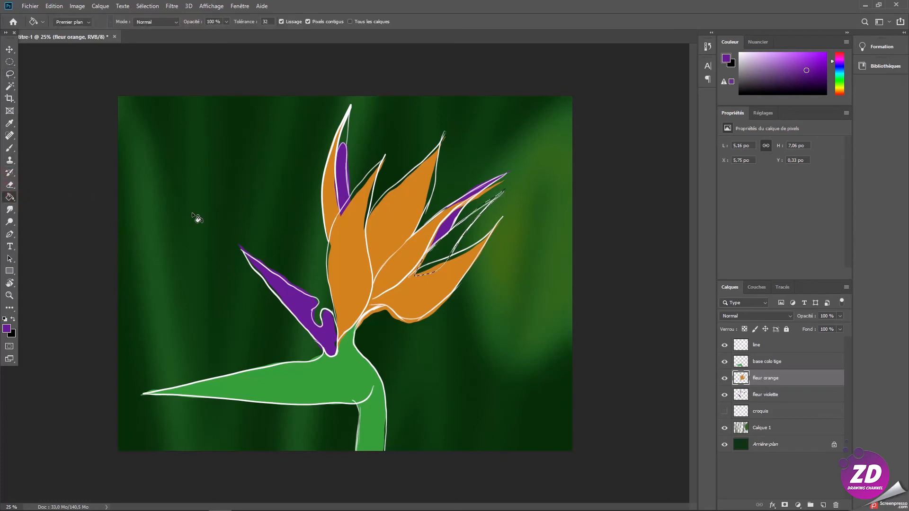
pyautogui.keyDown('alt'); pyautogui.click(362, 235); pyautogui.keyUp('alt')
pyautogui.click(438, 251)
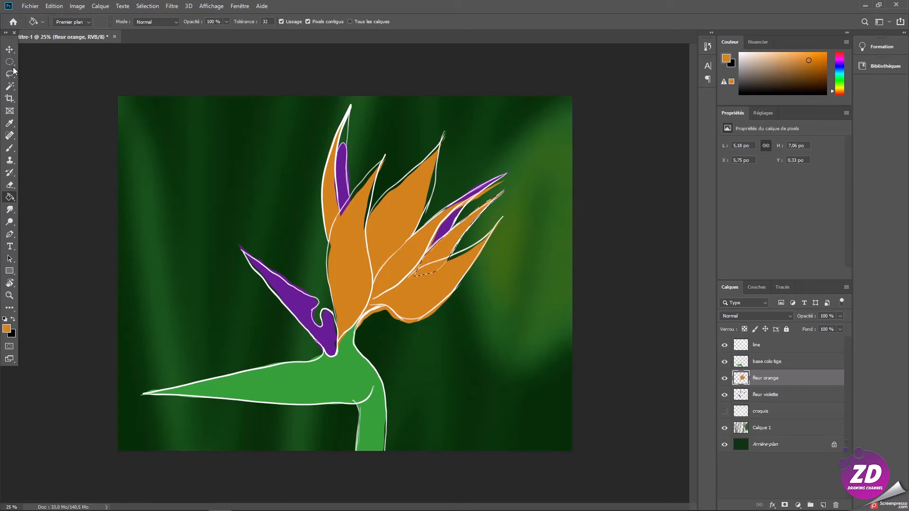
pyautogui.press('m')
pyautogui.hotkey('ctrl', 'd')
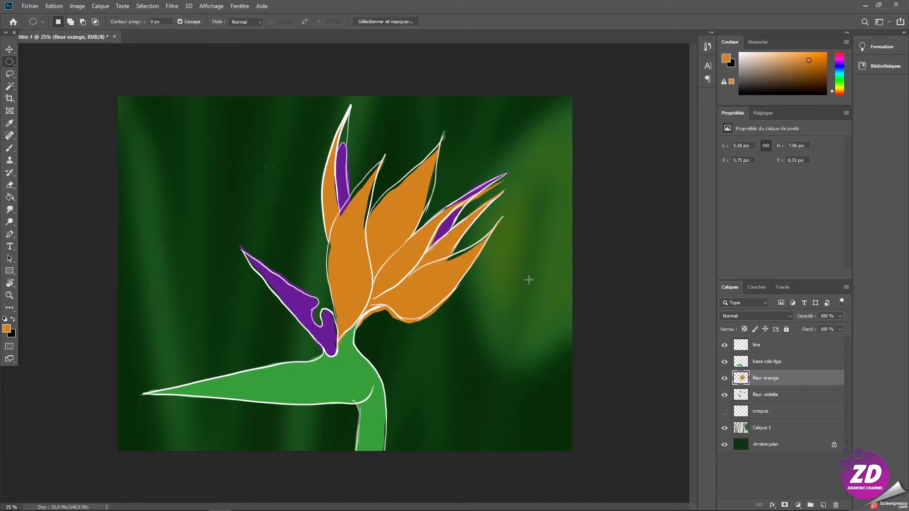
# Step: Hide the "line" layer and prepare a 28 px "Arrondi net pression taille" brush in the stem's green on "base colo tige"
pyautogui.click(724, 345)
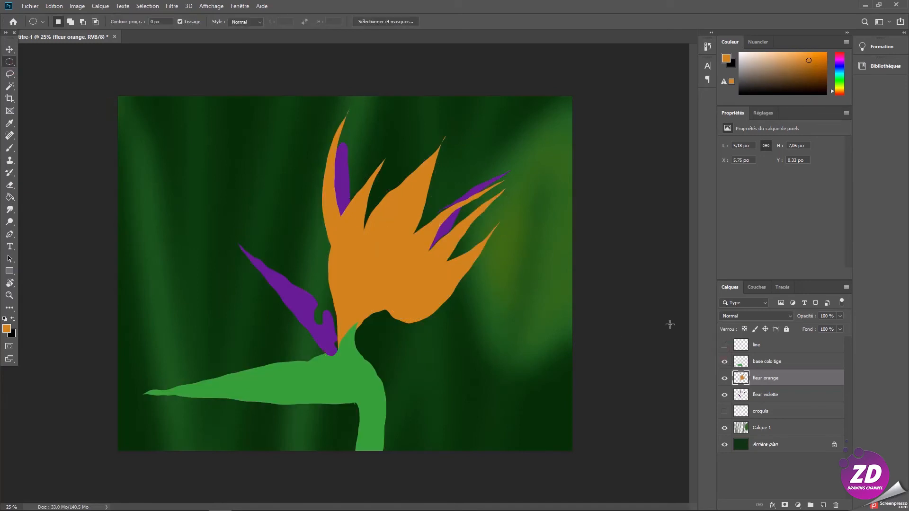
pyautogui.click(763, 397)
pyautogui.click(772, 362)
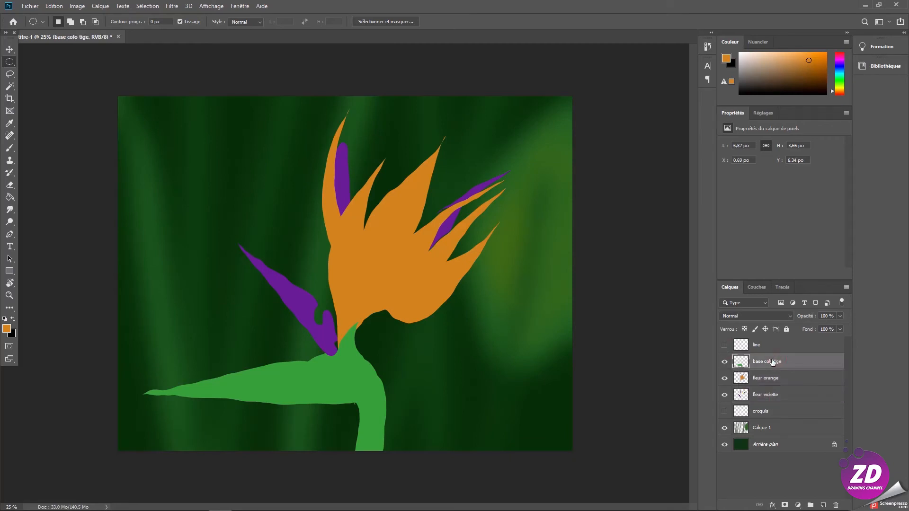
pyautogui.click(14, 146)
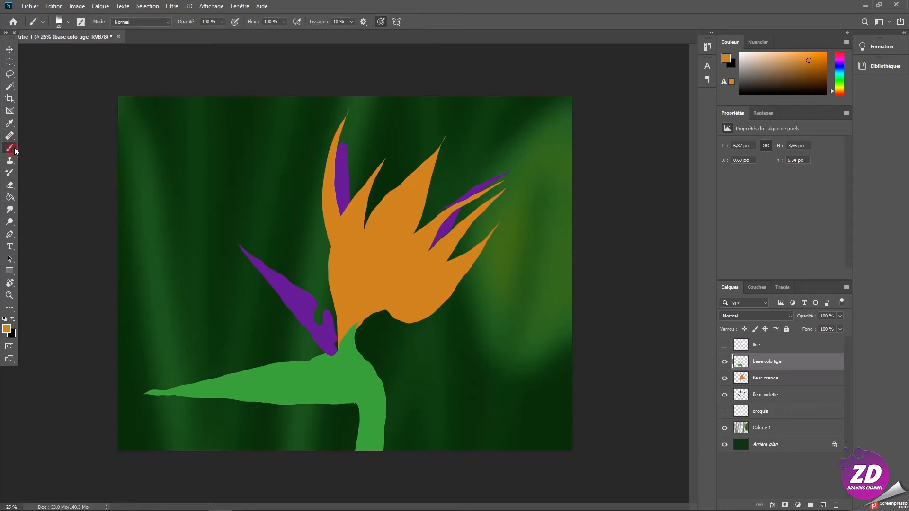
pyautogui.click(69, 21)
pyautogui.moveTo(276, 177); pyautogui.dragTo(276, 135)
pyautogui.click(184, 154)
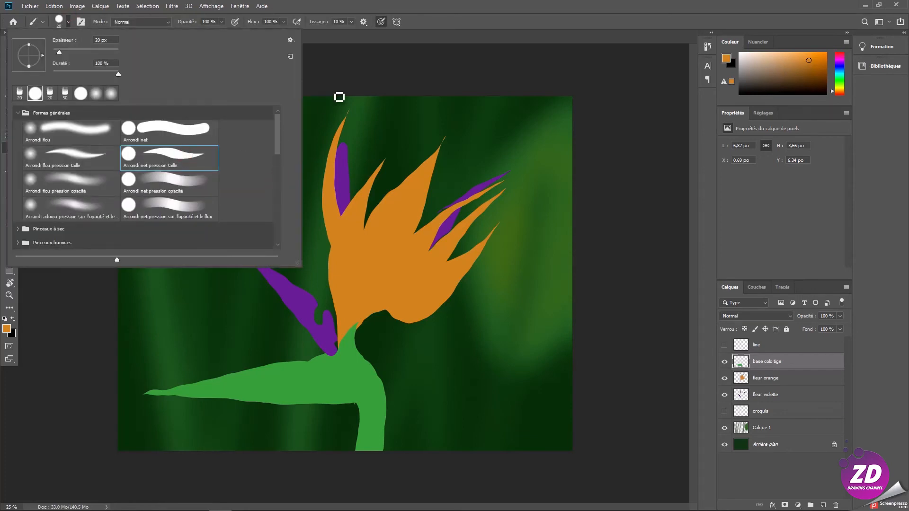
pyautogui.click(327, 73)
pyautogui.keyDown('alt'); pyautogui.rightClick(365, 380); pyautogui.keyUp('alt')
pyautogui.keyDown('alt'); pyautogui.click(366, 394); pyautogui.keyUp('alt')
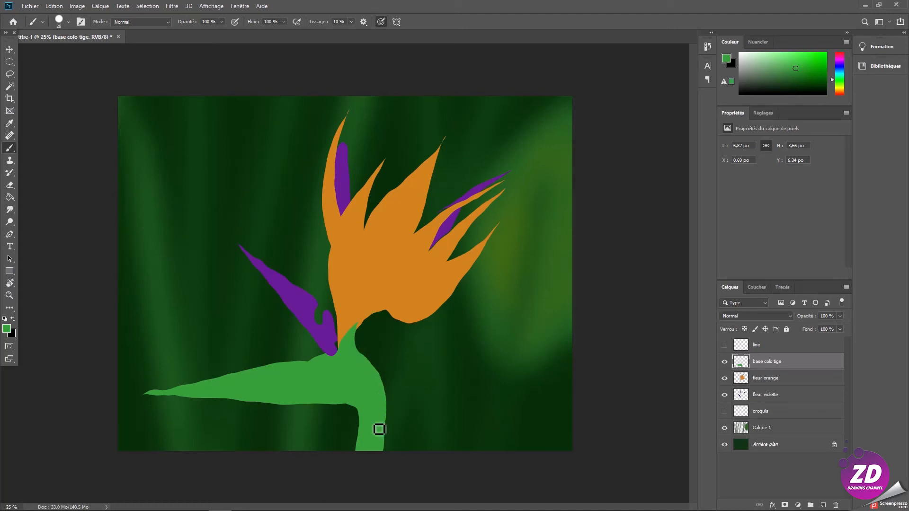
# Step: Smooth the uneven edges of the long green leaf with brush strokes on a rotated canvas, and restore the upright view
pyautogui.press('r')
pyautogui.moveTo(266, 266)
pyautogui.mouseDown()
pyautogui.moveTo(422, 274)
pyautogui.moveTo(422, 337)
pyautogui.moveTo(346, 389)
pyautogui.moveTo(322, 391)
pyautogui.mouseUp()
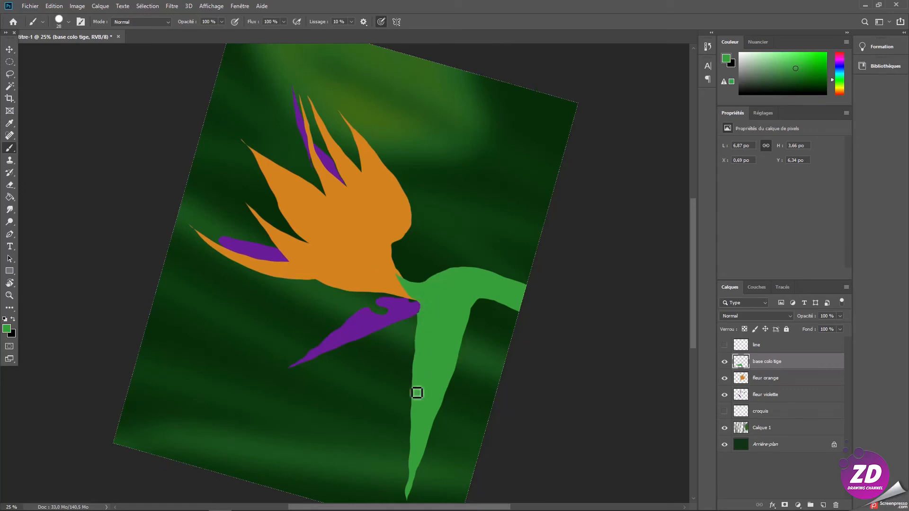
pyautogui.click(409, 483)
pyautogui.click(415, 436)
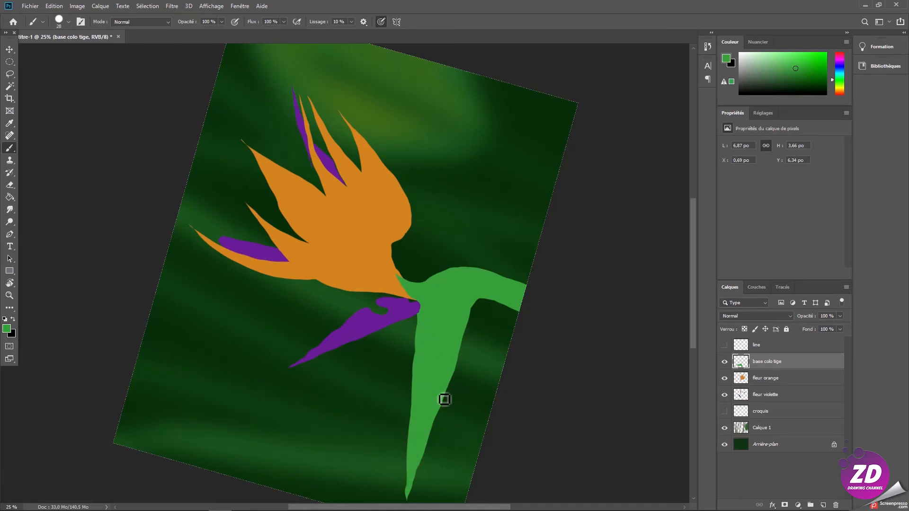
pyautogui.press('Escape')
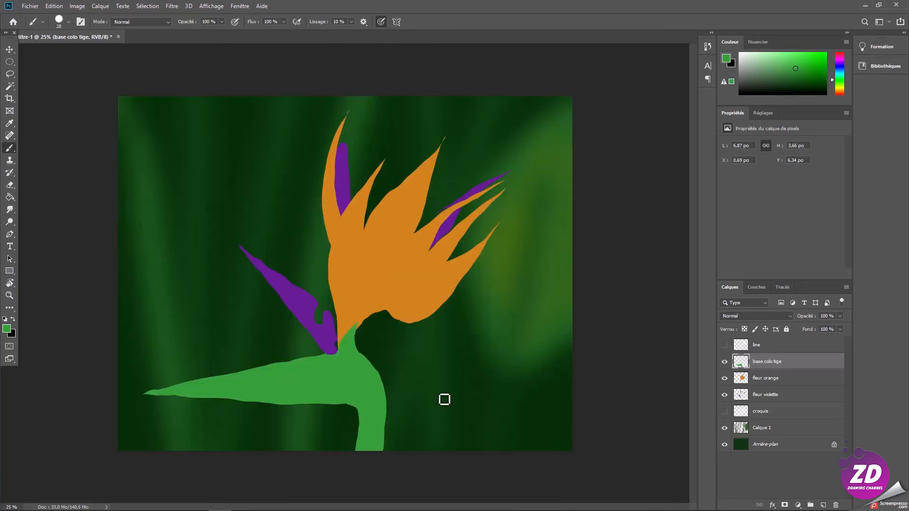
# Step: Erase the ragged end of the green leaf so it tapers to a clean point
pyautogui.press('e')
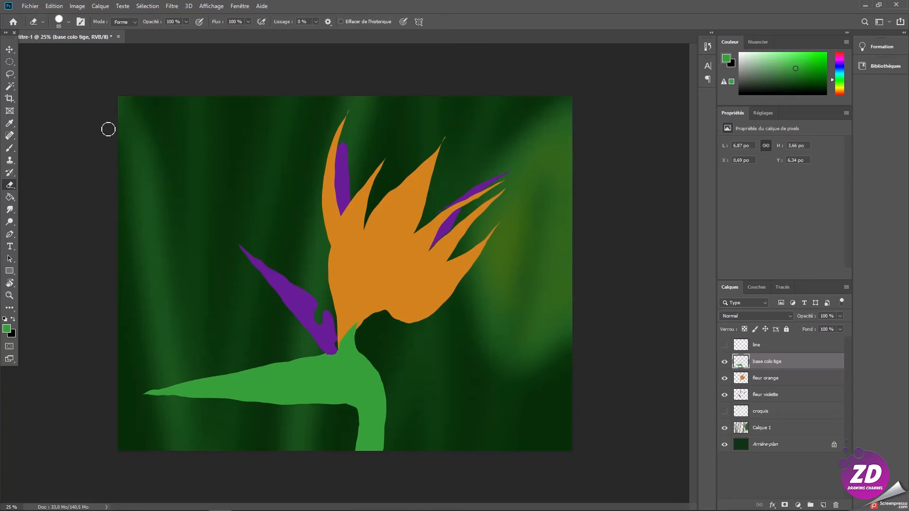
pyautogui.click(158, 384)
pyautogui.moveTo(159, 383); pyautogui.dragTo(144, 388)
# Step: On "fleur orange", erase the thin stray tips of the two tallest petals
pyautogui.click(771, 384)
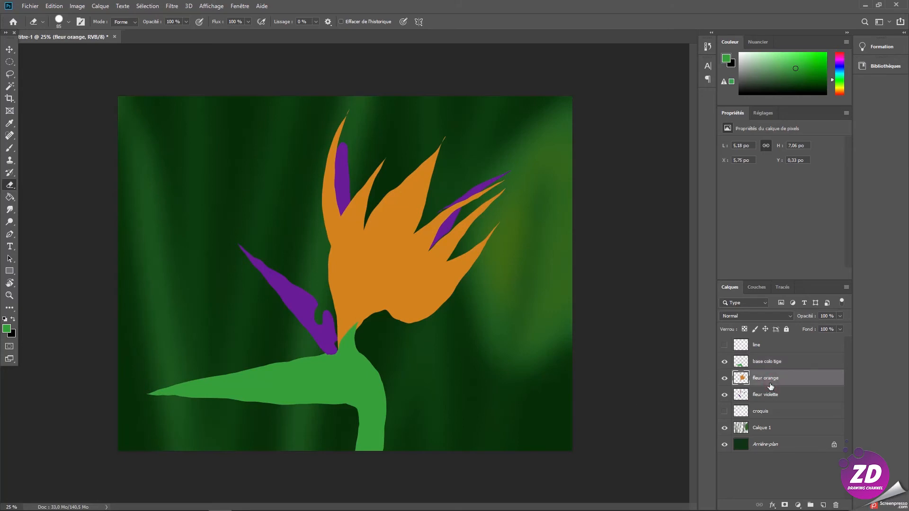
pyautogui.moveTo(343, 104); pyautogui.dragTo(349, 108)
pyautogui.click(449, 134)
# Step: Round off the lower edge of the orange petals near the stem with the sampled orange, and undo the last stroke
pyautogui.click(9, 148)
pyautogui.keyDown('alt'); pyautogui.click(401, 298); pyautogui.keyUp('alt')
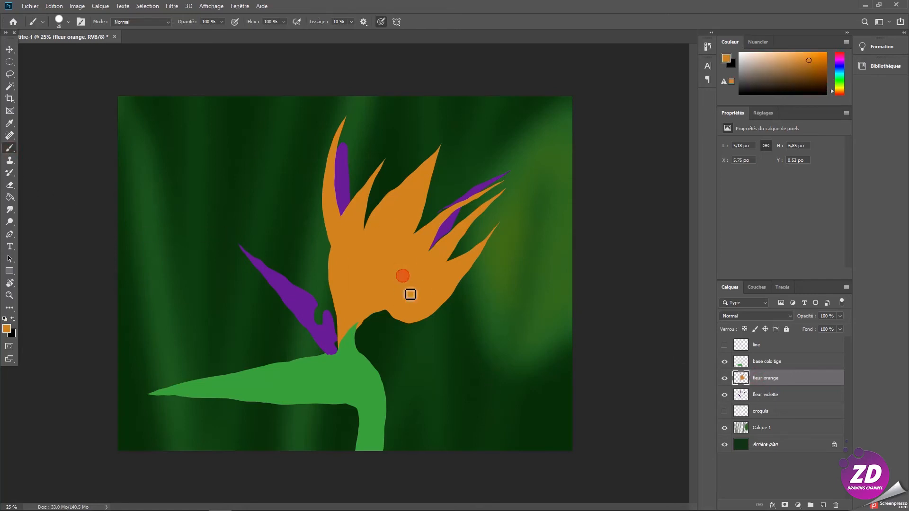
pyautogui.moveTo(367, 326); pyautogui.dragTo(375, 322)
pyautogui.hotkey('ctrl', 'z')
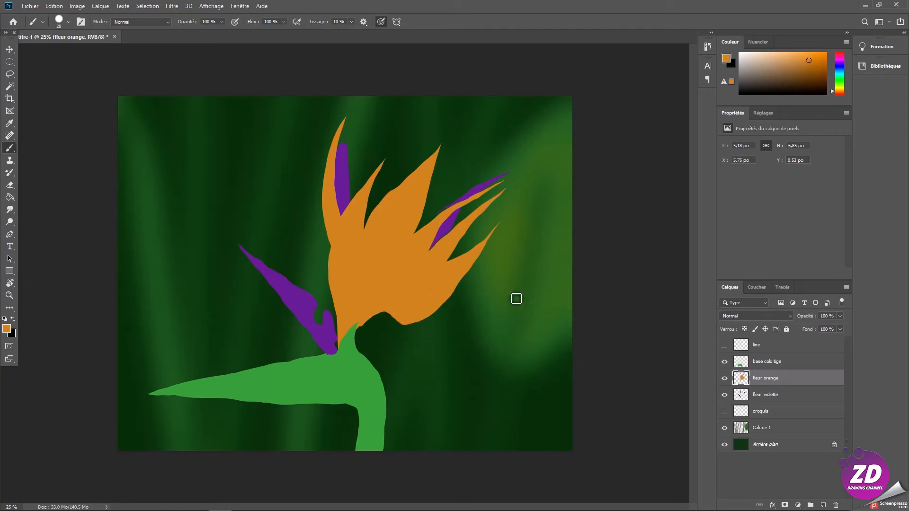
# Step: On "fleur violette", thicken the narrow violet petal above the right cluster with the sampled violet
pyautogui.click(759, 362)
pyautogui.click(768, 381)
pyautogui.click(781, 398)
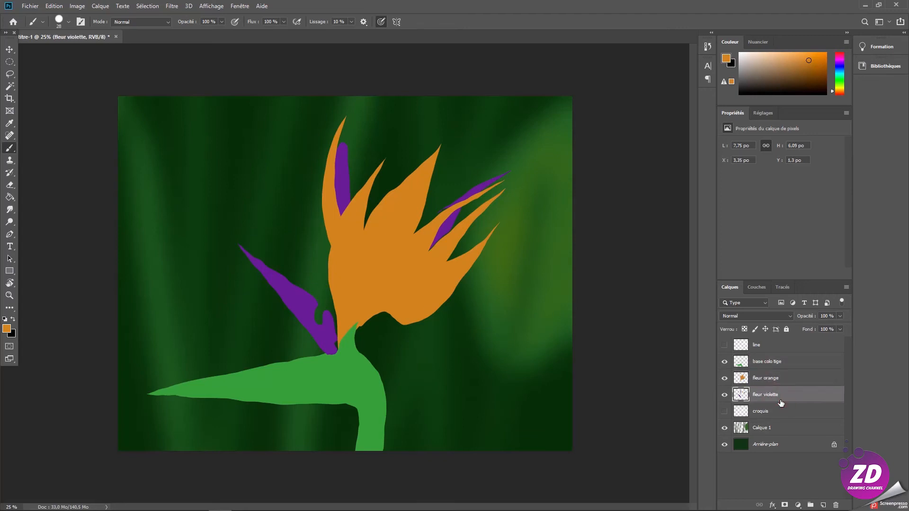
pyautogui.keyDown('alt'); pyautogui.click(442, 235); pyautogui.keyUp('alt')
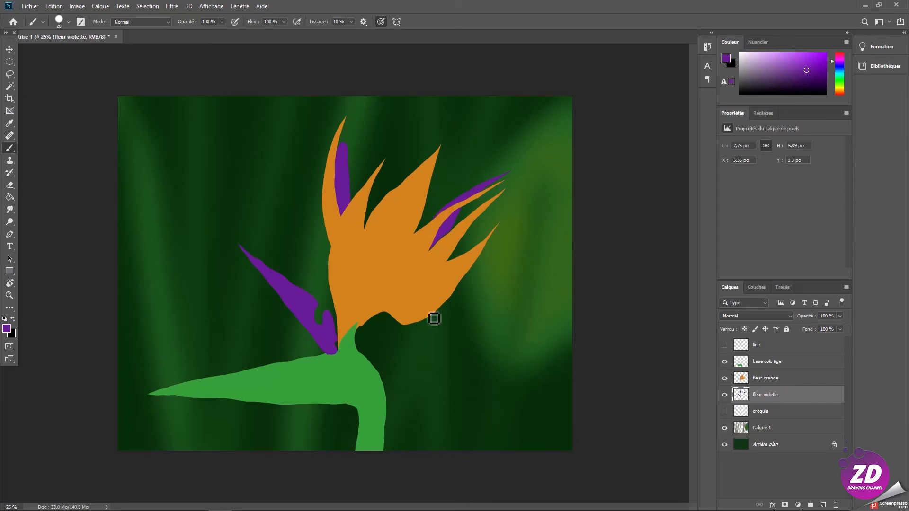
# Step: Add a layer named "blanc" above "croquis" and paint a pale beige strip behind the tall petal's tip and violet fold
pyautogui.click(776, 379)
pyautogui.click(776, 379)
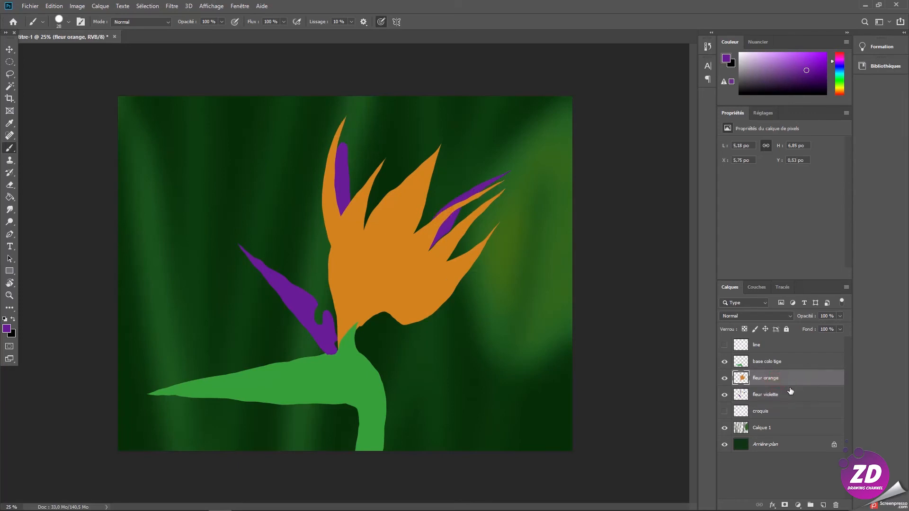
pyautogui.click(780, 412)
pyautogui.click(823, 505)
pyautogui.doubleClick(762, 411)
pyautogui.write('blanc')
pyautogui.press('Return')
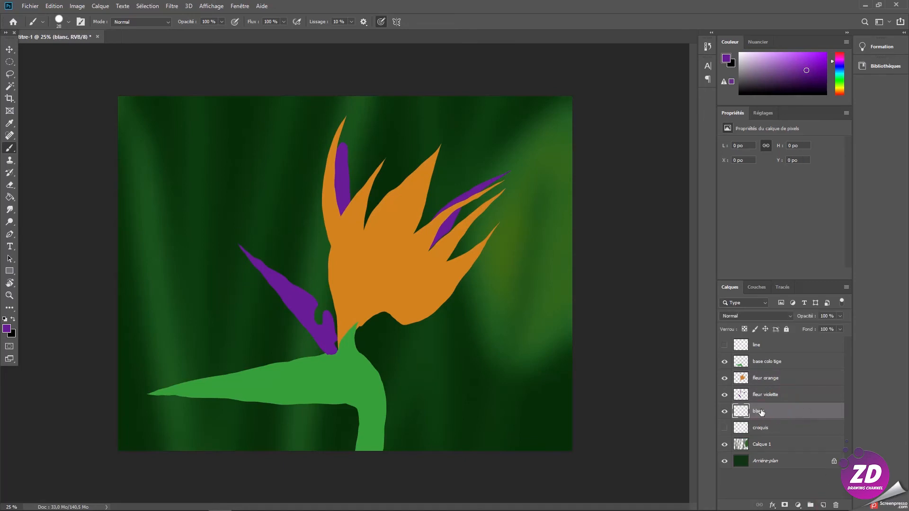
pyautogui.keyDown('alt'); pyautogui.click(335, 183); pyautogui.keyUp('alt')
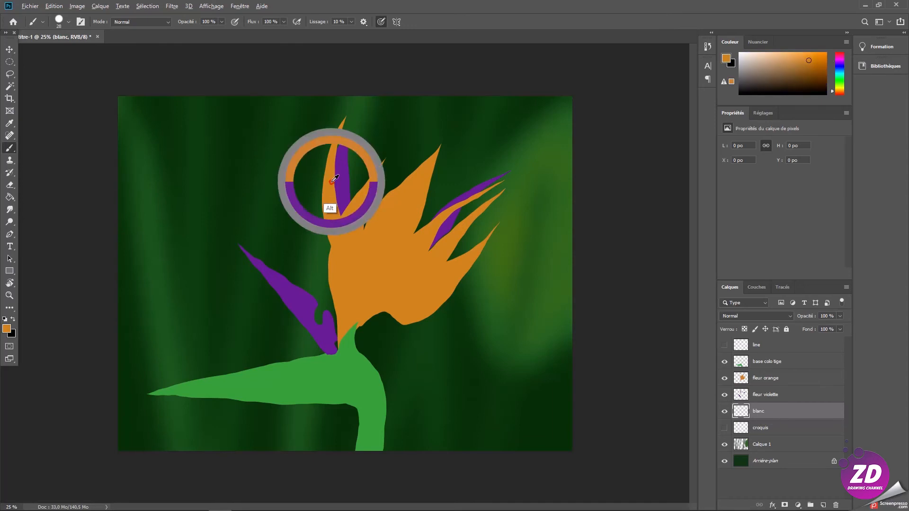
pyautogui.moveTo(346, 122); pyautogui.dragTo(347, 182)
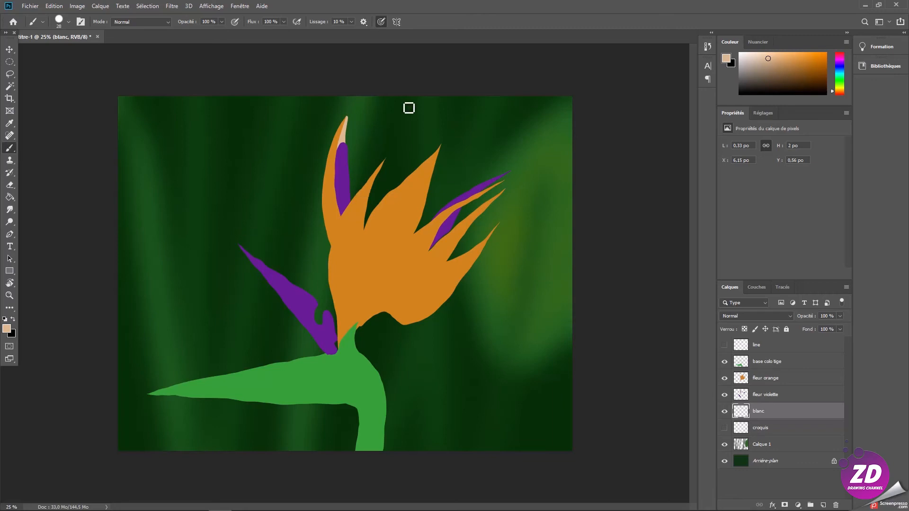
# Step: Load the painted area of the "fleur orange" layer as a selection and keep that layer active
pyautogui.click(775, 381)
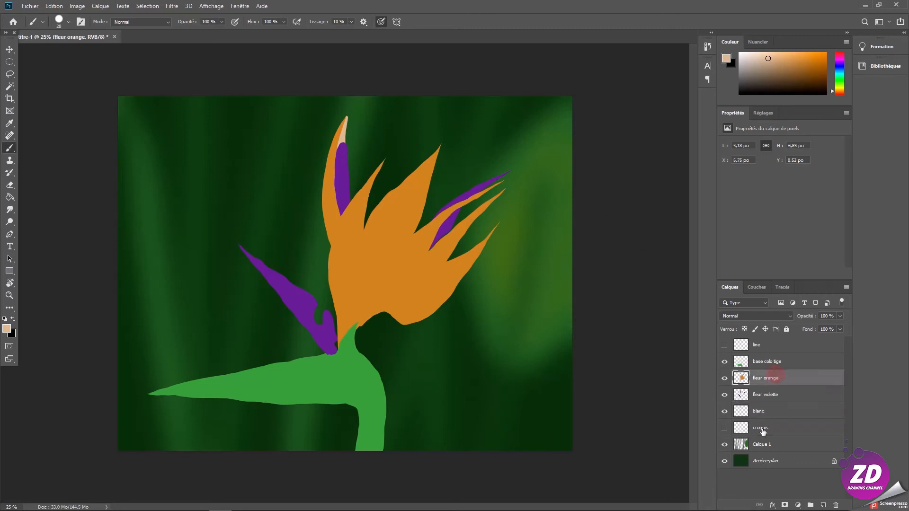
pyautogui.keyDown('ctrl'); pyautogui.click(741, 375); pyautogui.keyUp('ctrl')
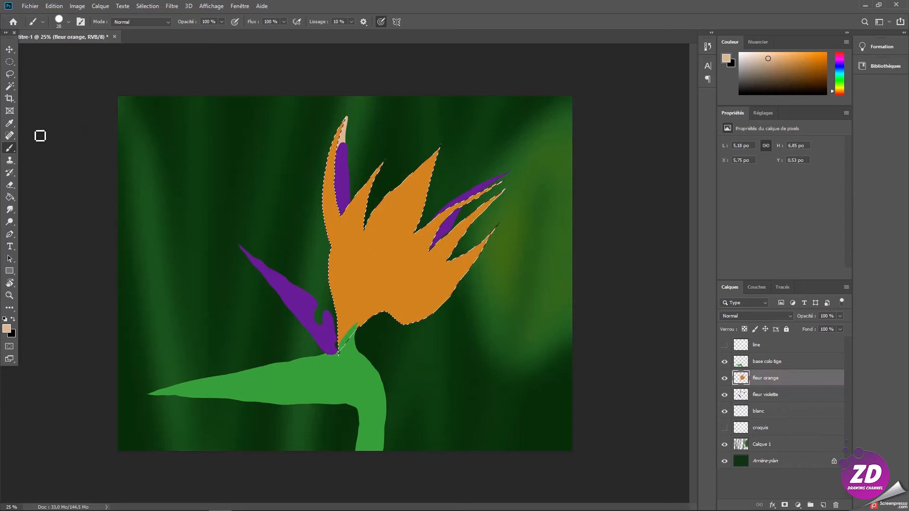
pyautogui.click(745, 330)
pyautogui.click(777, 379)
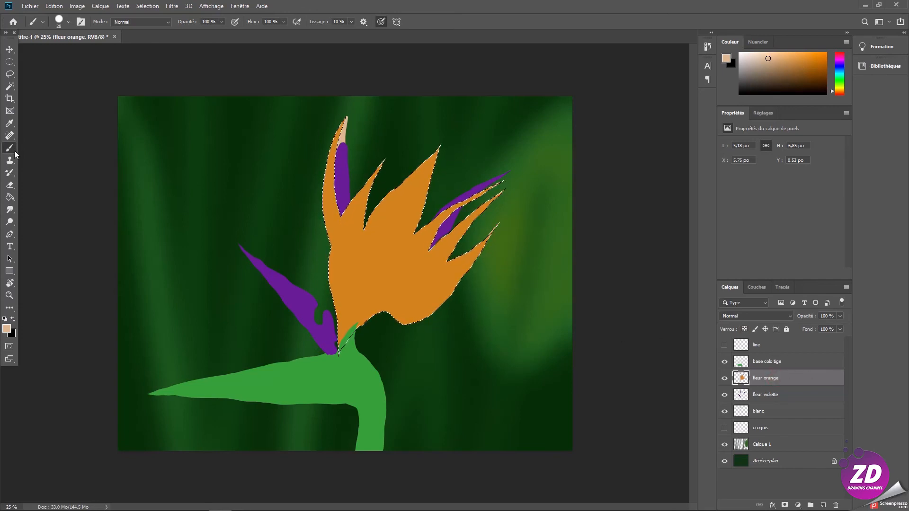
# Step: Choose the "Arrondi net pression sur l'opacité et le flux" brush and set its size to 150 px
pyautogui.click(69, 22)
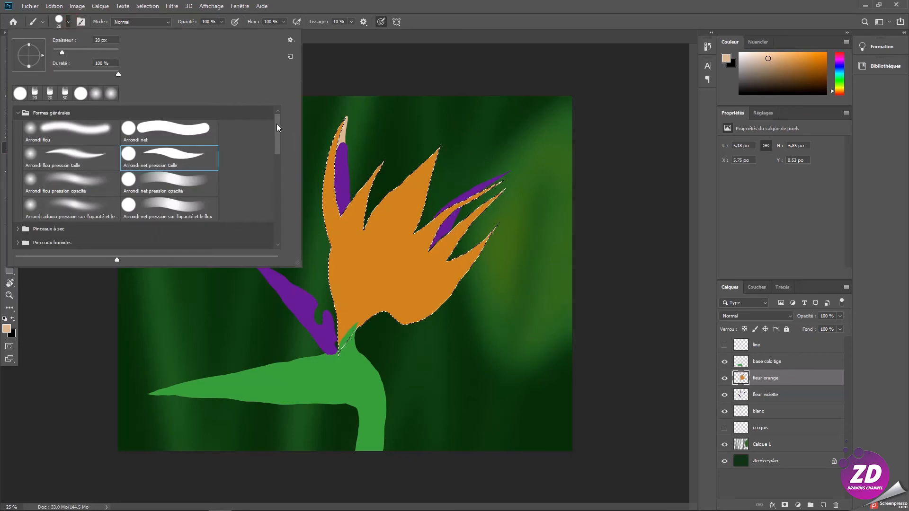
pyautogui.click(163, 207)
pyautogui.click(114, 40)
pyautogui.moveTo(115, 41); pyautogui.dragTo(66, 121)
pyautogui.write('150')
pyautogui.press('Return')
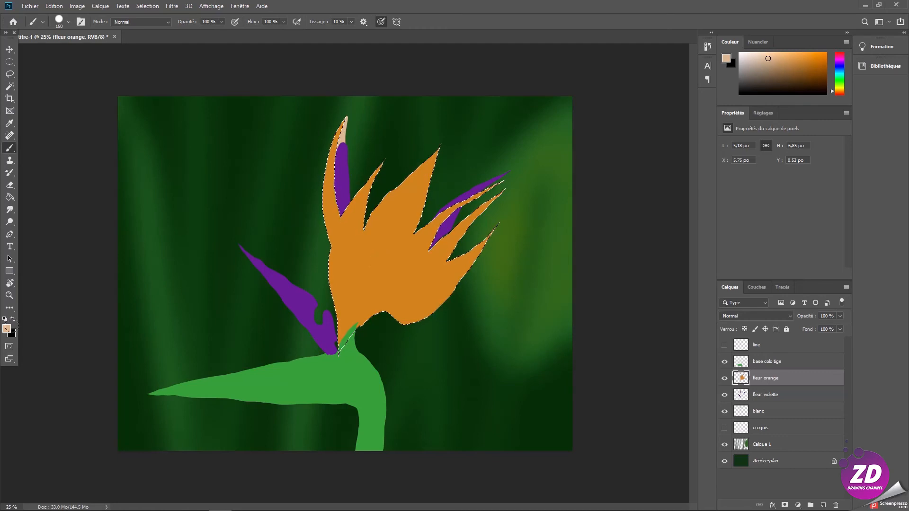
# Step: Sample the petals' orange and darken it to #b56d1f as the shading colour
pyautogui.keyDown('alt'); pyautogui.click(384, 259); pyautogui.keyUp('alt')
pyautogui.click(6, 329)
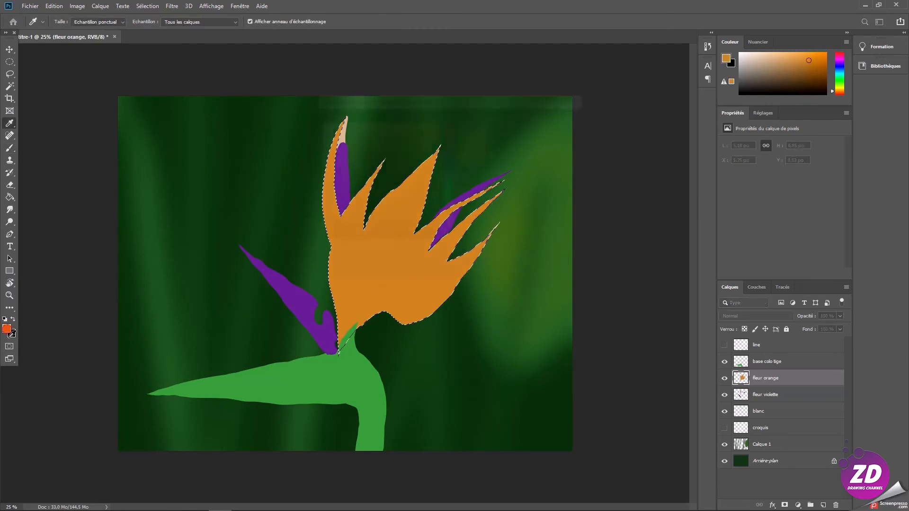
pyautogui.click(419, 156)
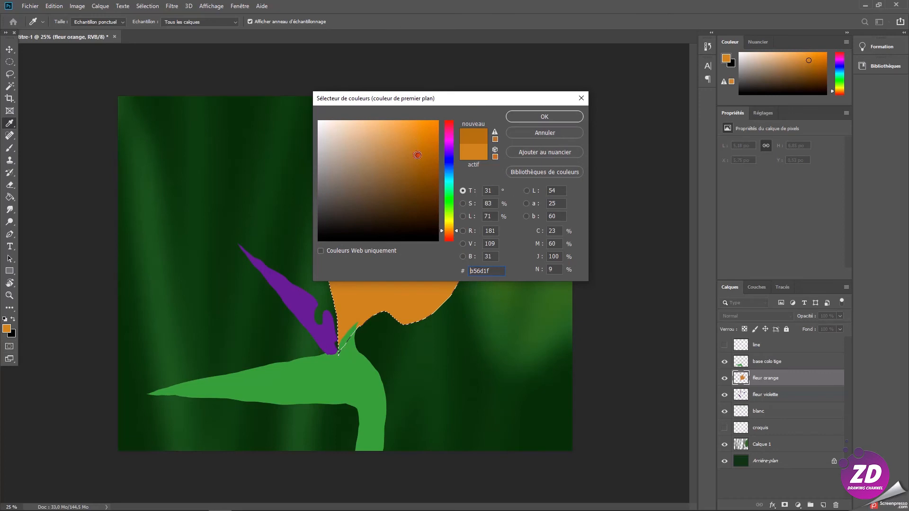
pyautogui.click(538, 121)
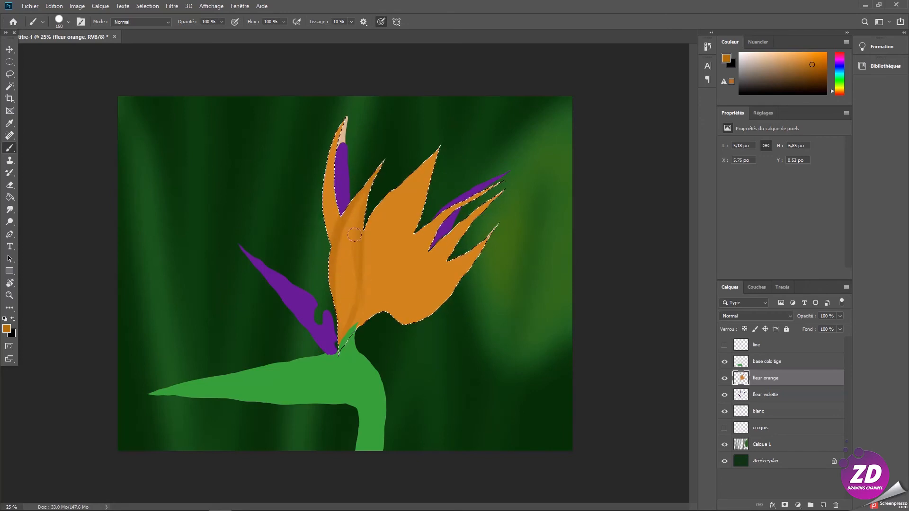
# Step: Paint soft dark-orange folds along the left and central petals on "fleur orange", sampling nearby petal tones
pyautogui.press('e')
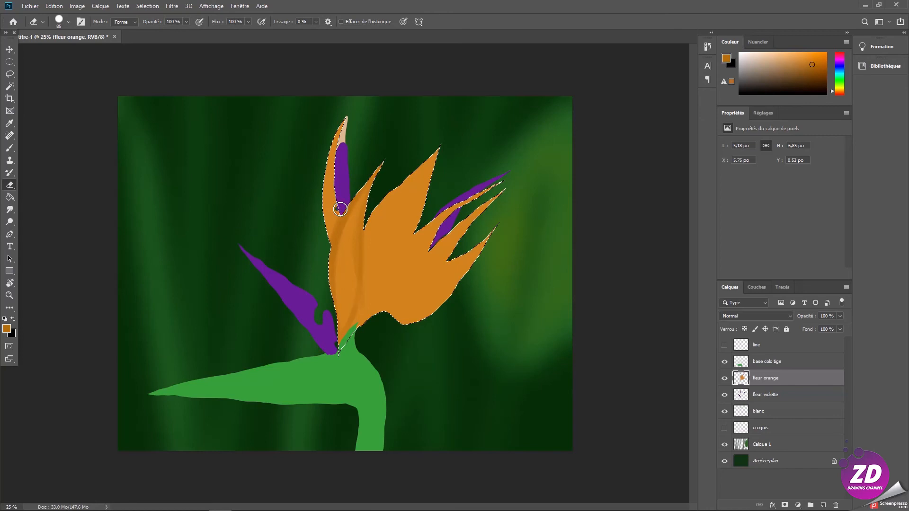
pyautogui.press('b')
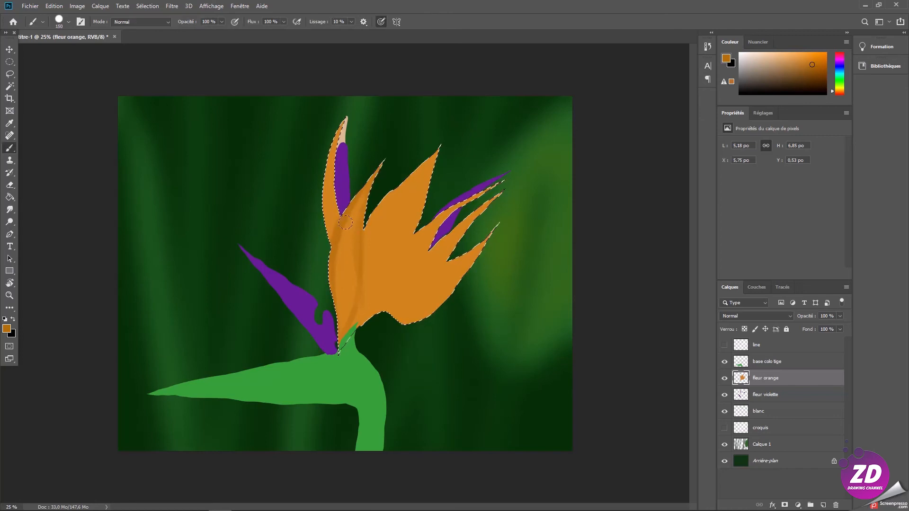
pyautogui.keyDown('alt'); pyautogui.click(331, 221); pyautogui.keyUp('alt')
pyautogui.keyDown('alt'); pyautogui.click(351, 217); pyautogui.keyUp('alt')
pyautogui.click(342, 224)
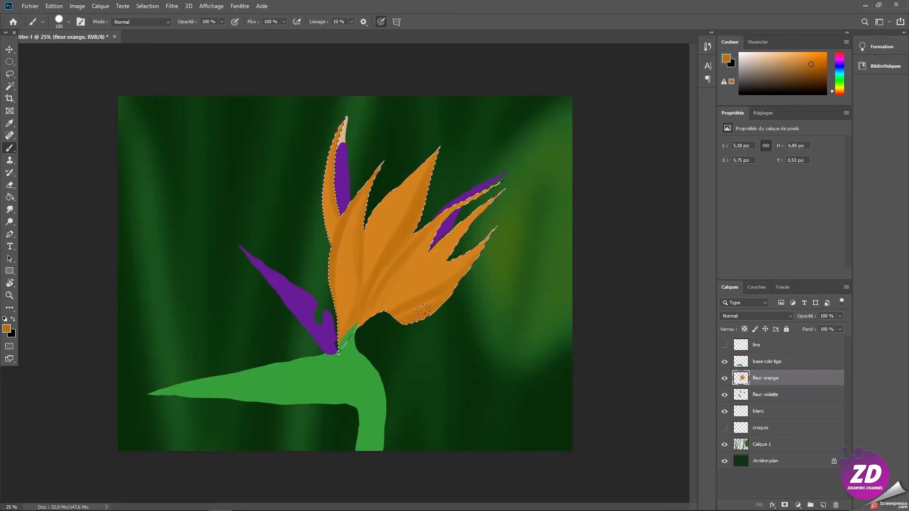
# Step: Reduce the brush size to 38 px and paint thinner dark-orange folds across the right petals
pyautogui.keyDown('alt'); pyautogui.moveTo(446, 278); pyautogui.dragTo(432, 278); pyautogui.keyUp('alt')
pyautogui.moveTo(384, 307); pyautogui.dragTo(451, 268)
pyautogui.click(434, 232)
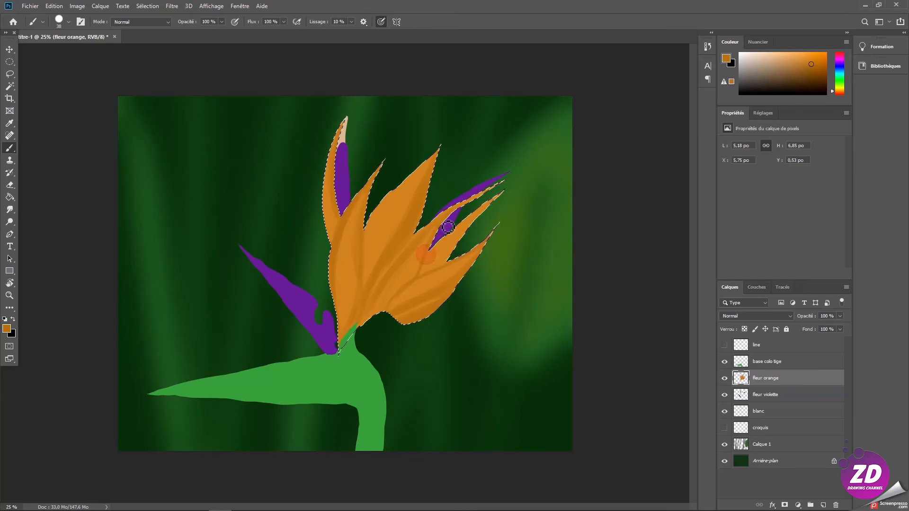
# Step: Choose a deeper brownish orange and reinforce the shadows along the petal edges and overlaps on "fleur orange"
pyautogui.click(6, 328)
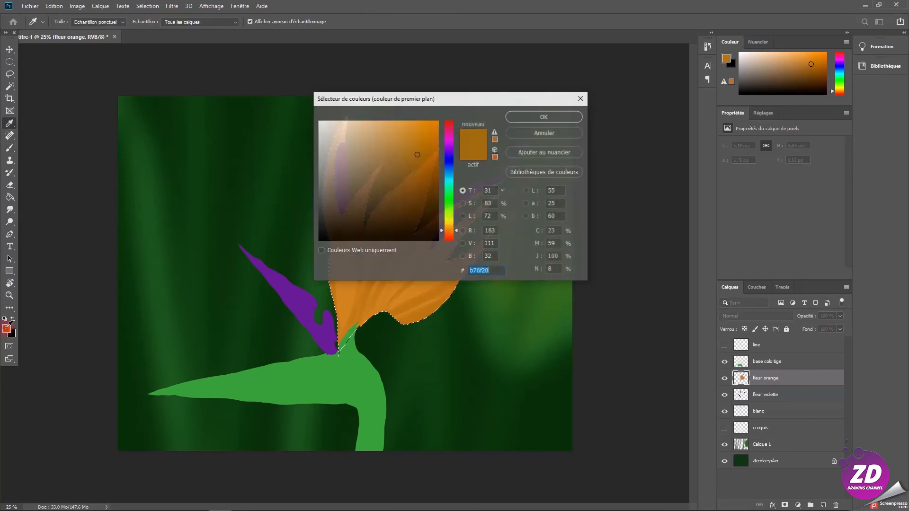
pyautogui.click(545, 116)
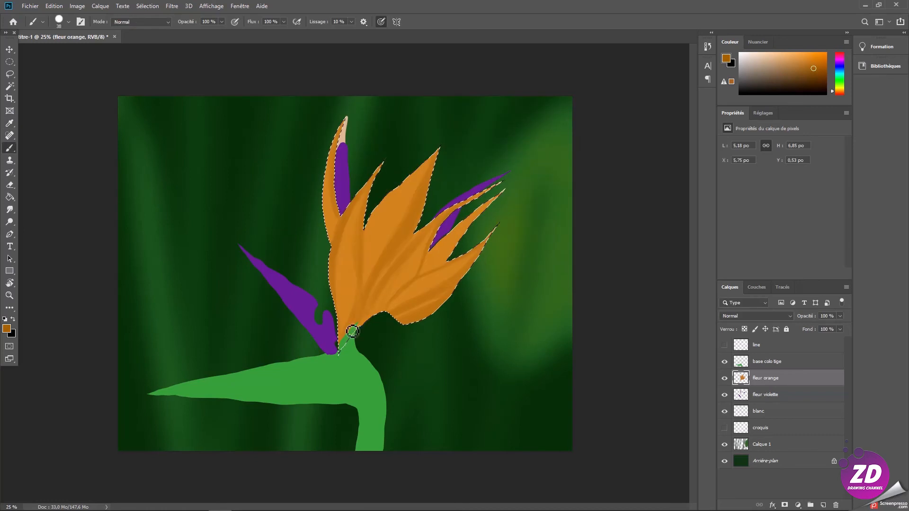
pyautogui.click(411, 231)
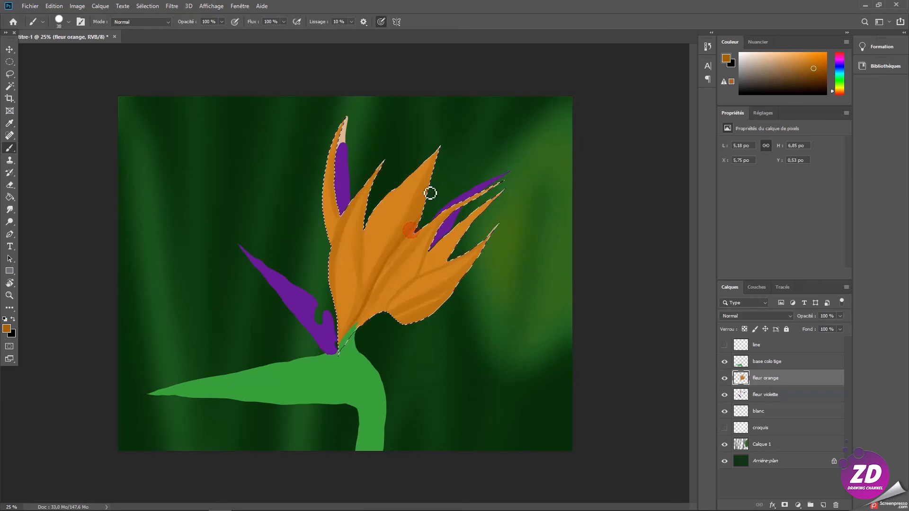
pyautogui.moveTo(333, 303); pyautogui.dragTo(336, 286)
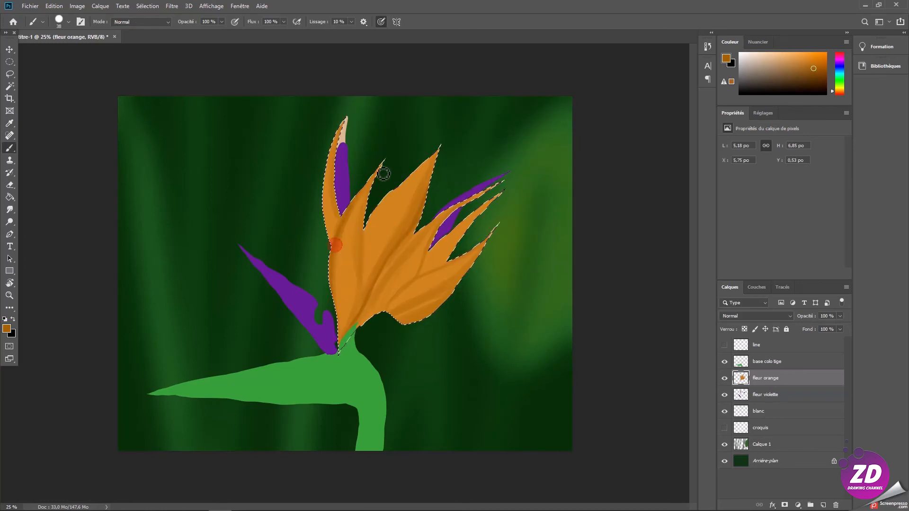
pyautogui.moveTo(339, 209); pyautogui.dragTo(343, 214)
pyautogui.moveTo(393, 314); pyautogui.dragTo(477, 268)
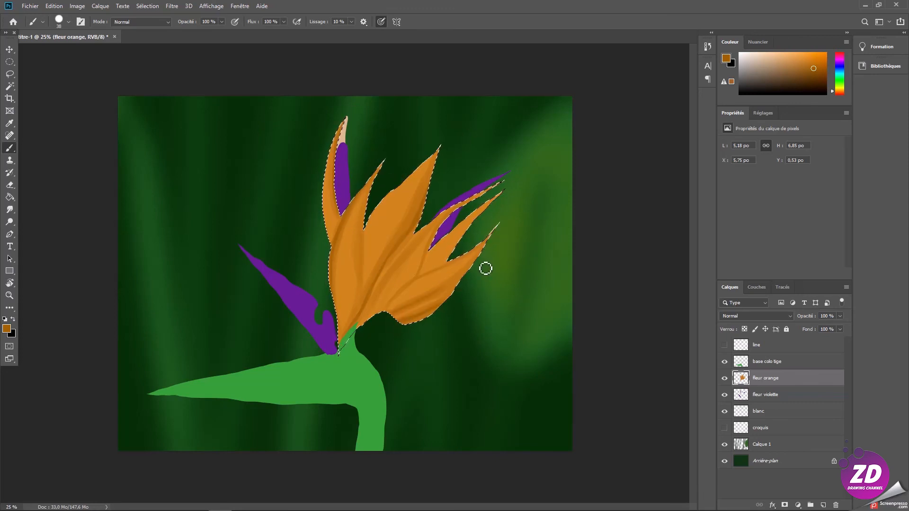
pyautogui.moveTo(430, 263); pyautogui.dragTo(447, 254)
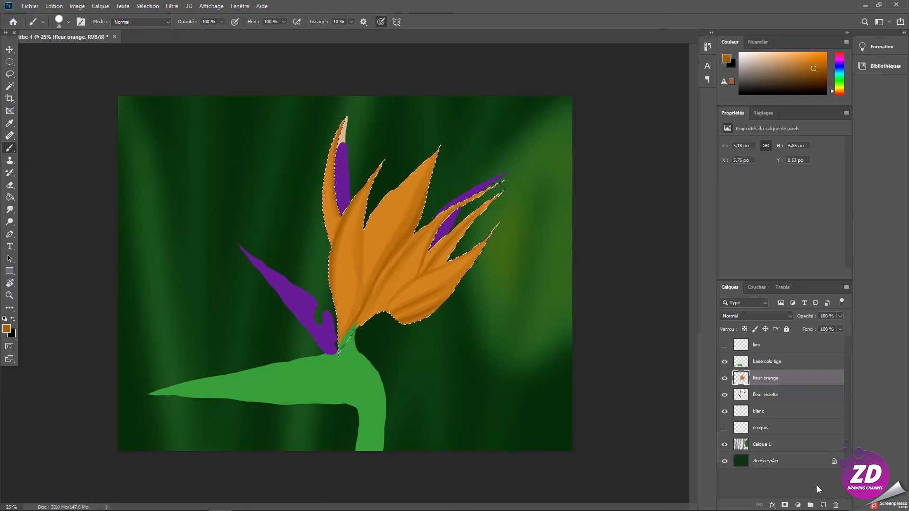
# Step: Add a new layer above "fleur orange" and clip it to that layer
pyautogui.click(826, 505)
pyautogui.rightClick(763, 378)
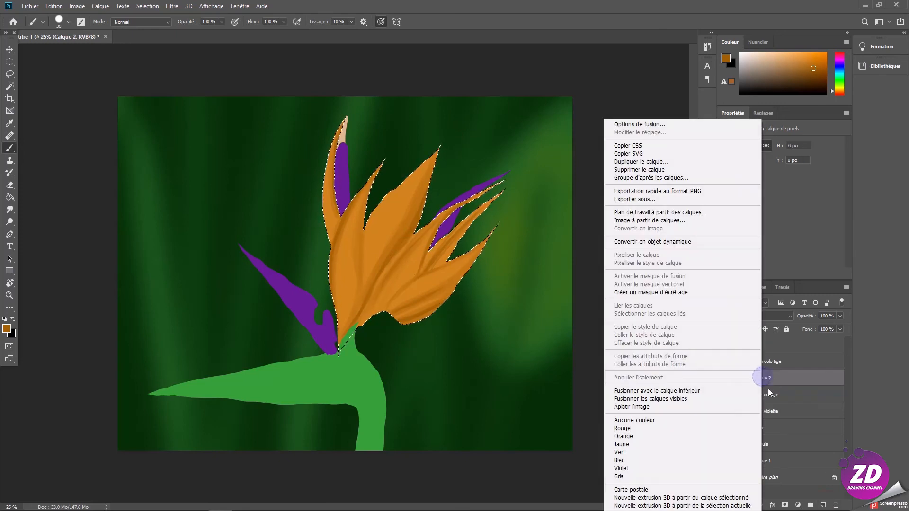
pyautogui.click(673, 302)
# Step: Mix a golden yellow from the sampled orange and paint highlight streaks on the left and central petals and at their base
pyautogui.keyDown('alt'); pyautogui.click(395, 209); pyautogui.keyUp('alt')
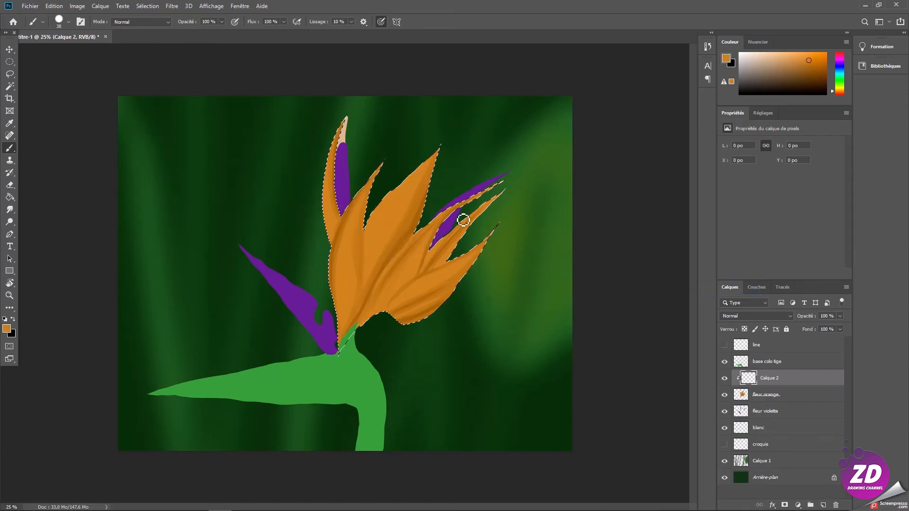
pyautogui.click(7, 329)
pyautogui.click(421, 148)
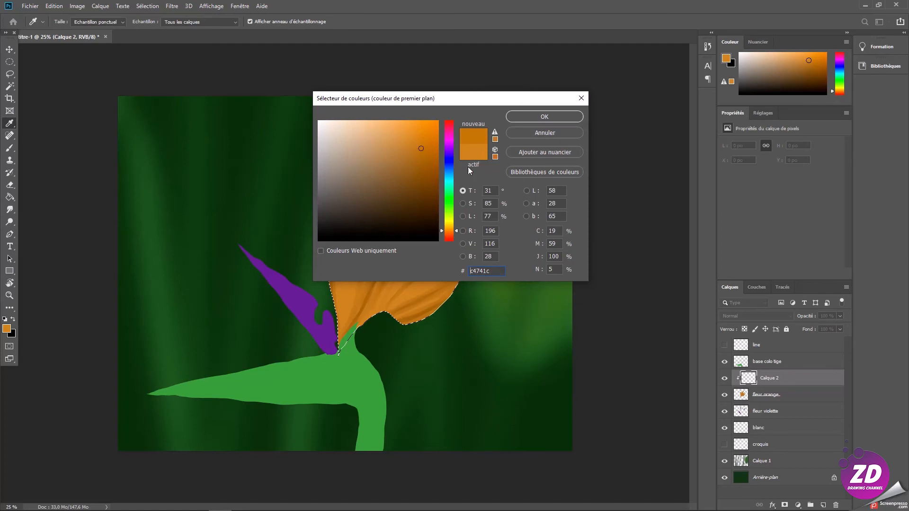
pyautogui.moveTo(453, 230); pyautogui.dragTo(454, 226)
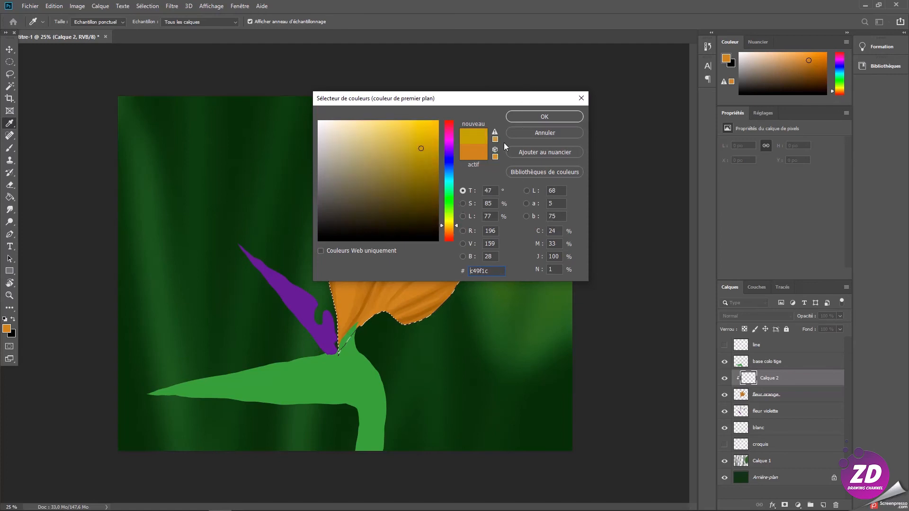
pyautogui.click(533, 118)
pyautogui.moveTo(372, 244); pyautogui.dragTo(379, 234)
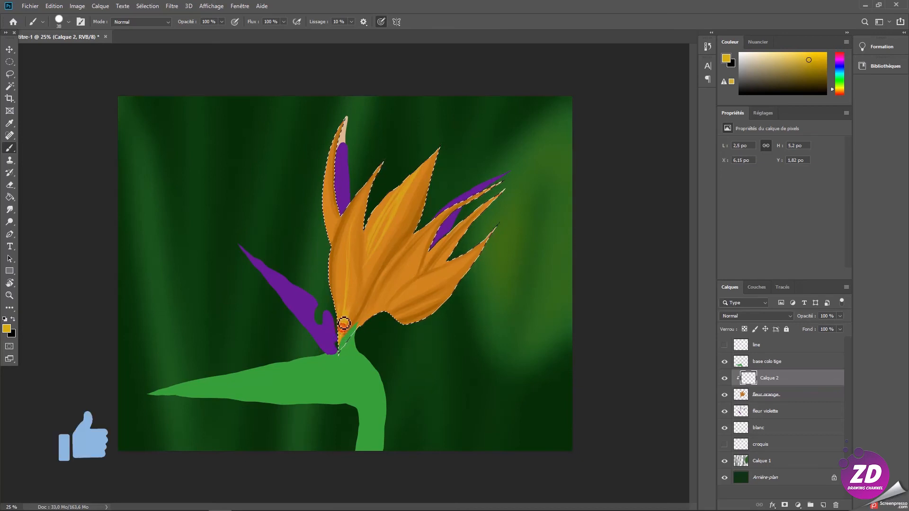
pyautogui.moveTo(345, 334); pyautogui.dragTo(349, 323)
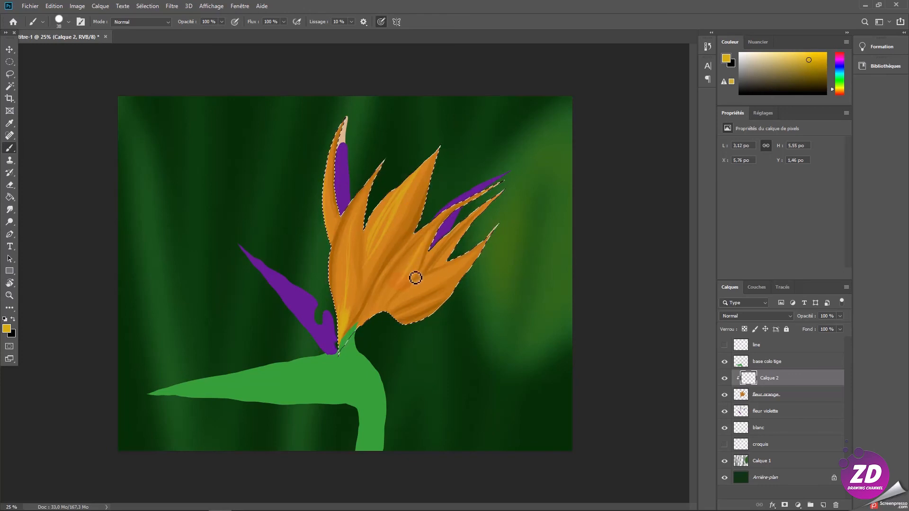
# Step: Clear the selection and paint golden-yellow highlight streaks along the right petals on the clipped layer
pyautogui.click(9, 62)
pyautogui.click(71, 87)
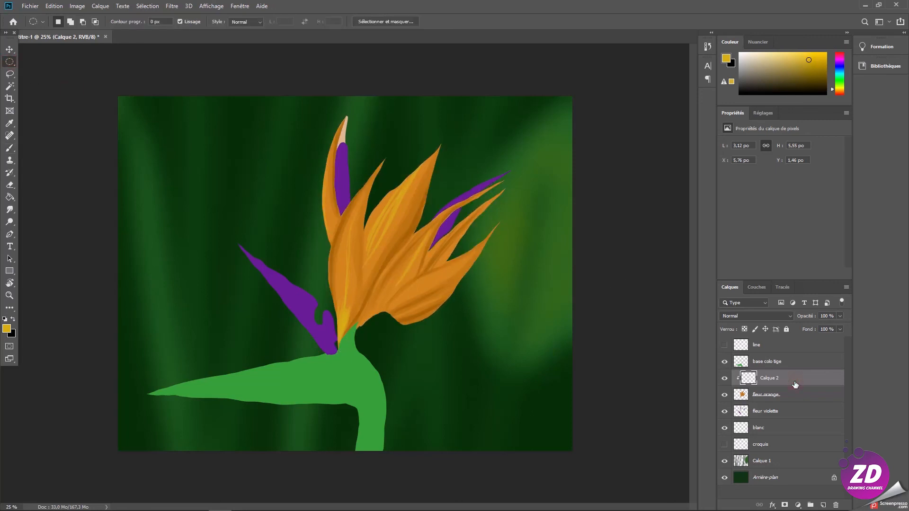
pyautogui.press('b')
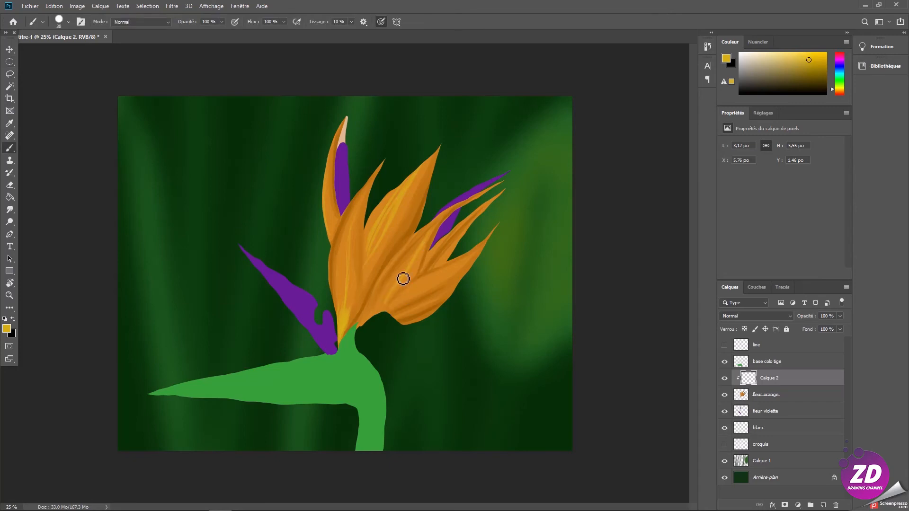
pyautogui.moveTo(365, 328)
pyautogui.mouseDown()
pyautogui.moveTo(381, 325)
pyautogui.moveTo(418, 246)
pyautogui.mouseUp()
pyautogui.moveTo(383, 309); pyautogui.dragTo(461, 200)
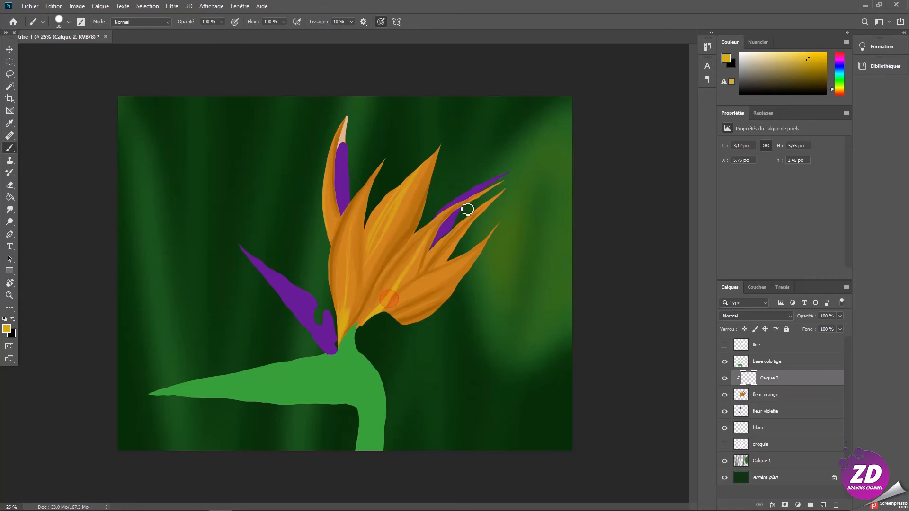
pyautogui.moveTo(405, 308)
pyautogui.mouseDown()
pyautogui.moveTo(483, 253)
pyautogui.moveTo(392, 312)
pyautogui.mouseUp()
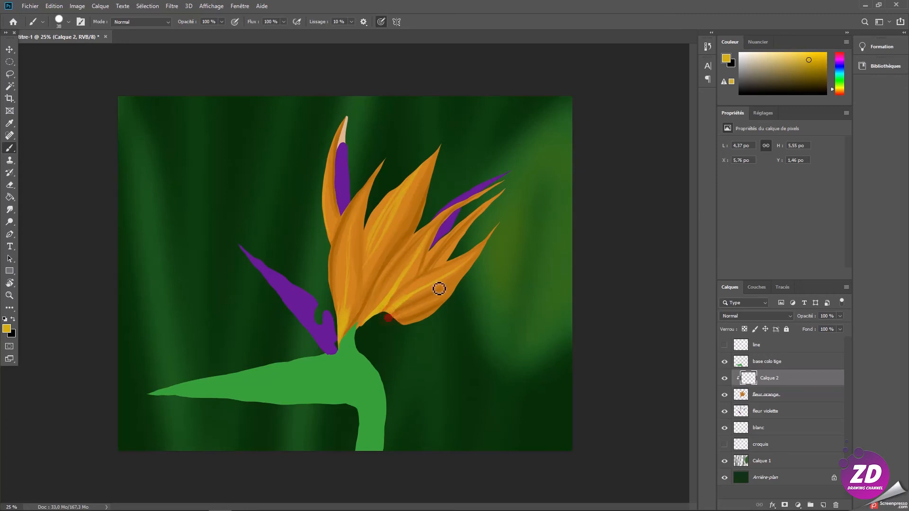
pyautogui.moveTo(446, 259); pyautogui.dragTo(493, 200)
pyautogui.moveTo(445, 259)
pyautogui.mouseDown()
pyautogui.moveTo(501, 197)
pyautogui.moveTo(459, 242)
pyautogui.moveTo(492, 211)
pyautogui.mouseUp()
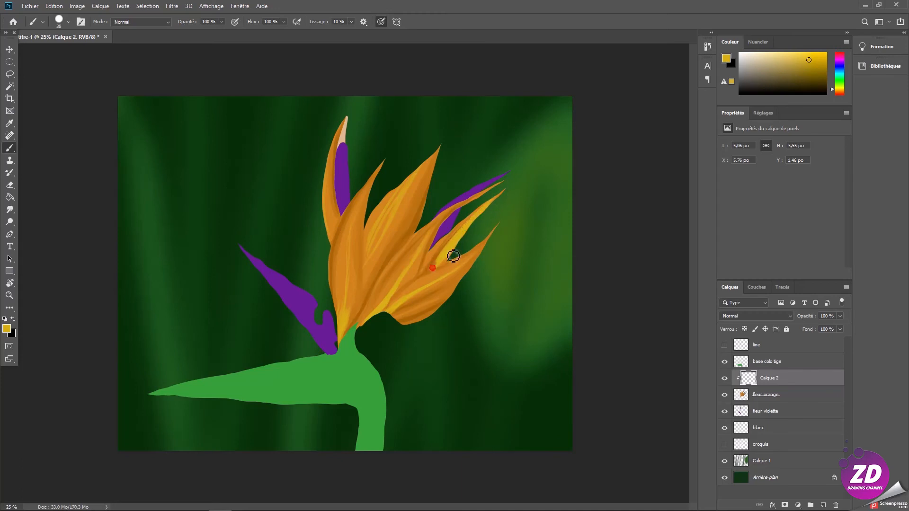
# Step: Resample the petals' orange and yellow tones and add yellow streaks along the right side of the large central petal
pyautogui.keyDown('alt'); pyautogui.click(441, 272); pyautogui.keyUp('alt')
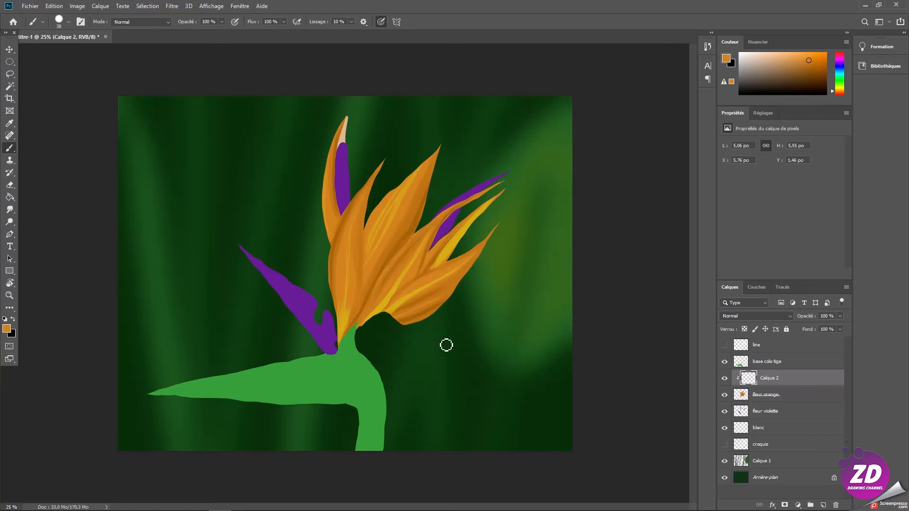
pyautogui.keyDown('alt'); pyautogui.click(376, 228); pyautogui.keyUp('alt')
pyautogui.keyDown('alt'); pyautogui.click(443, 253); pyautogui.keyUp('alt')
pyautogui.keyDown('alt'); pyautogui.click(447, 253); pyautogui.keyUp('alt')
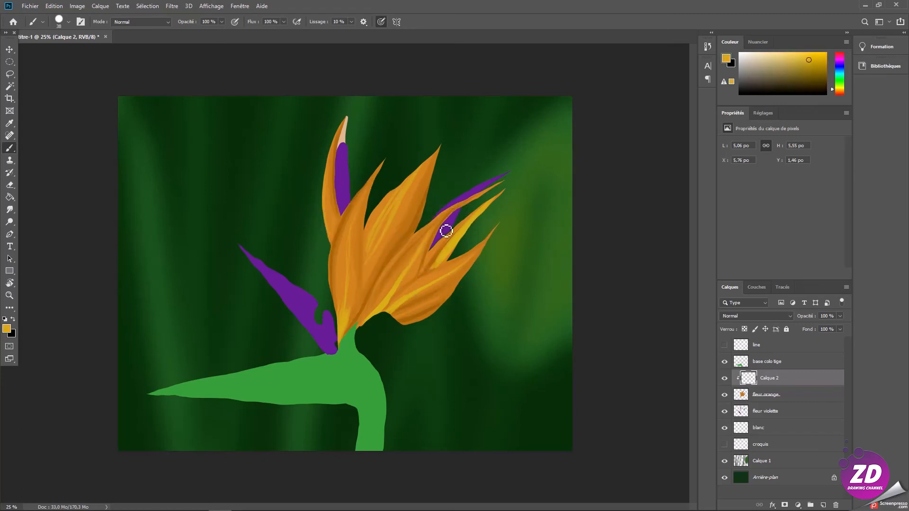
pyautogui.click(429, 161)
pyautogui.moveTo(413, 213); pyautogui.dragTo(394, 247)
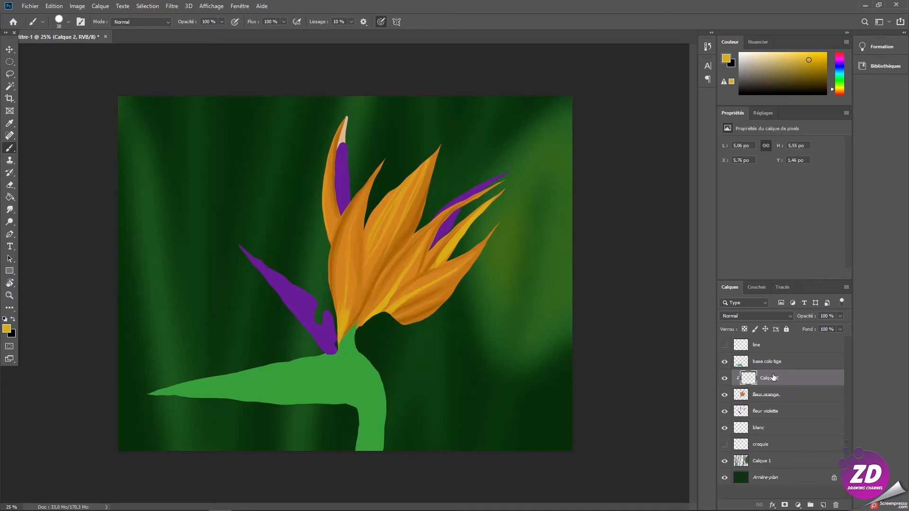
# Step: Add a new layer above "fleur violette" and clip it to that layer
pyautogui.click(776, 409)
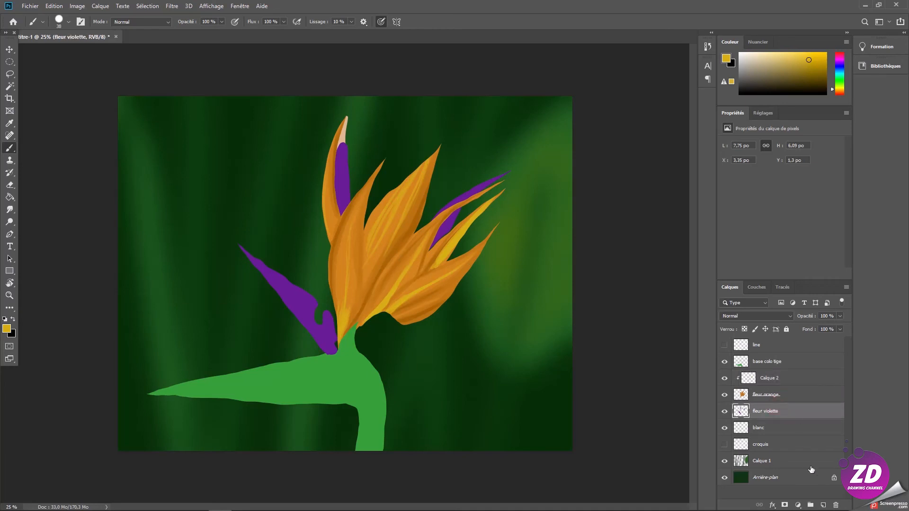
pyautogui.click(822, 506)
pyautogui.rightClick(781, 413)
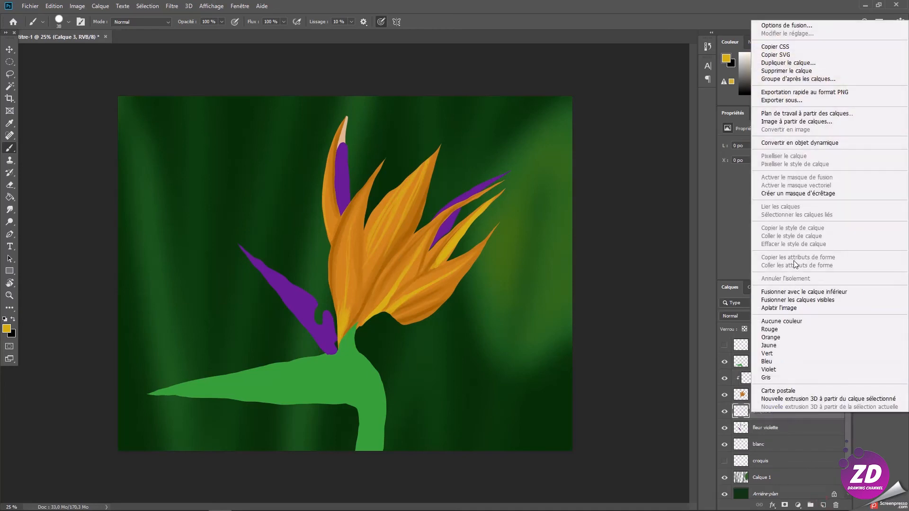
pyautogui.click(789, 194)
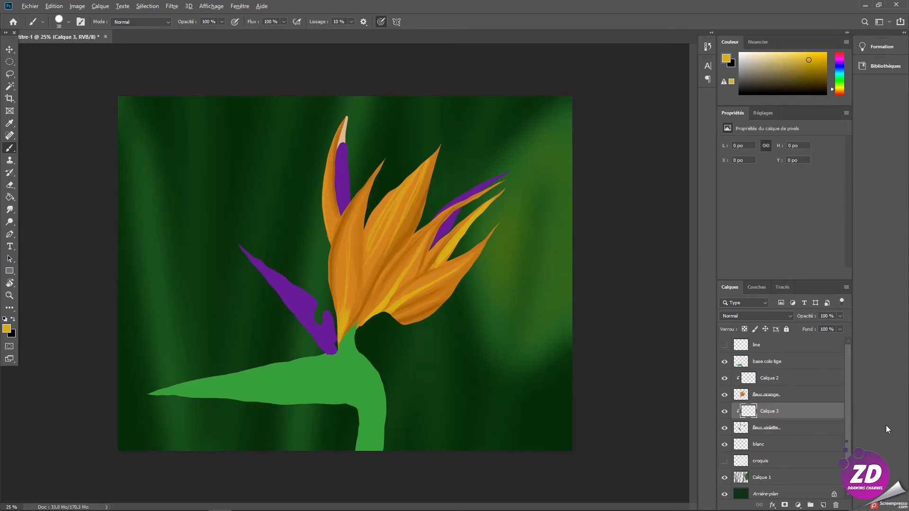
# Step: Sample the violet, darken it, and paint dark shading folds along the lower-left violet petal
pyautogui.keyDown('alt'); pyautogui.click(302, 303); pyautogui.keyUp('alt')
pyautogui.click(808, 79)
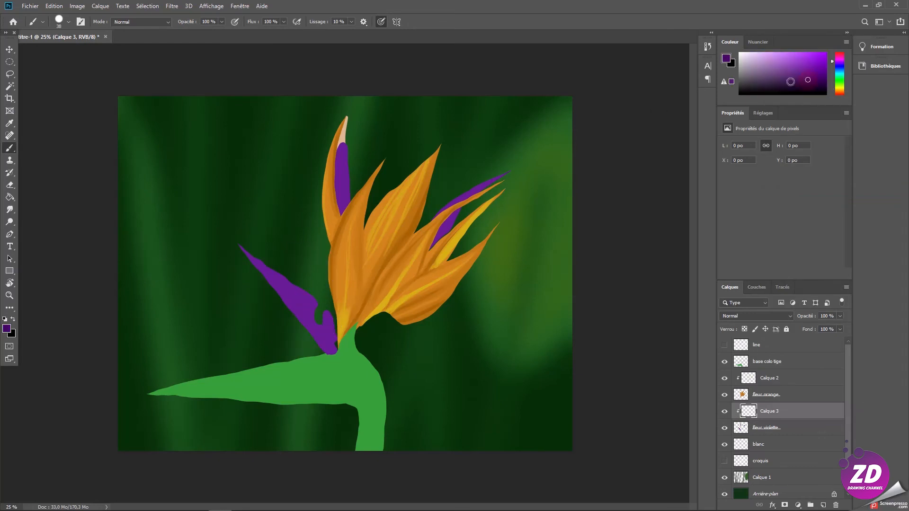
pyautogui.moveTo(255, 254)
pyautogui.mouseDown()
pyautogui.moveTo(329, 337)
pyautogui.moveTo(285, 275)
pyautogui.moveTo(268, 278)
pyautogui.moveTo(248, 258)
pyautogui.moveTo(279, 276)
pyautogui.moveTo(272, 281)
pyautogui.moveTo(326, 351)
pyautogui.mouseUp()
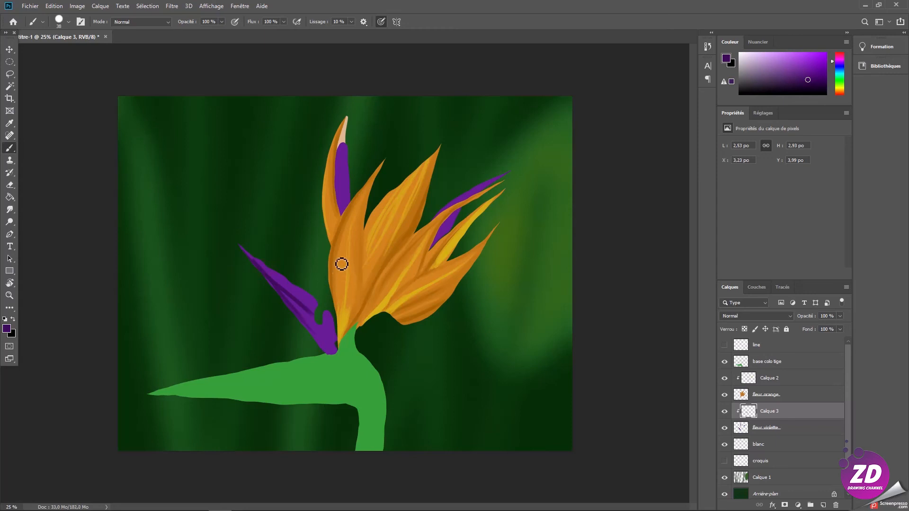
pyautogui.moveTo(307, 305); pyautogui.dragTo(316, 337)
pyautogui.moveTo(306, 288)
pyautogui.mouseDown()
pyautogui.moveTo(317, 316)
pyautogui.moveTo(315, 305)
pyautogui.mouseUp()
pyautogui.moveTo(278, 276)
pyautogui.mouseDown()
pyautogui.moveTo(342, 305)
pyautogui.moveTo(345, 293)
pyautogui.moveTo(351, 312)
pyautogui.moveTo(348, 299)
pyautogui.moveTo(332, 328)
pyautogui.moveTo(331, 321)
pyautogui.moveTo(339, 347)
pyautogui.mouseUp()
pyautogui.moveTo(326, 316)
pyautogui.mouseDown()
pyautogui.moveTo(338, 362)
pyautogui.moveTo(295, 304)
pyautogui.mouseUp()
pyautogui.moveTo(327, 354)
pyautogui.mouseDown()
pyautogui.moveTo(330, 335)
pyautogui.moveTo(337, 342)
pyautogui.moveTo(325, 332)
pyautogui.moveTo(327, 347)
pyautogui.moveTo(302, 306)
pyautogui.moveTo(328, 334)
pyautogui.moveTo(305, 312)
pyautogui.moveTo(321, 308)
pyautogui.moveTo(274, 274)
pyautogui.moveTo(313, 317)
pyautogui.mouseUp()
# Step: Paint dark-violet shading on the tall petal's violet fold and on the violet petals of the right cluster
pyautogui.moveTo(345, 147)
pyautogui.mouseDown()
pyautogui.moveTo(354, 158)
pyautogui.moveTo(343, 209)
pyautogui.mouseUp()
pyautogui.moveTo(341, 170); pyautogui.dragTo(345, 221)
pyautogui.moveTo(351, 141); pyautogui.dragTo(342, 216)
pyautogui.moveTo(462, 207)
pyautogui.mouseDown()
pyautogui.moveTo(488, 197)
pyautogui.moveTo(436, 245)
pyautogui.moveTo(488, 181)
pyautogui.moveTo(515, 177)
pyautogui.mouseUp()
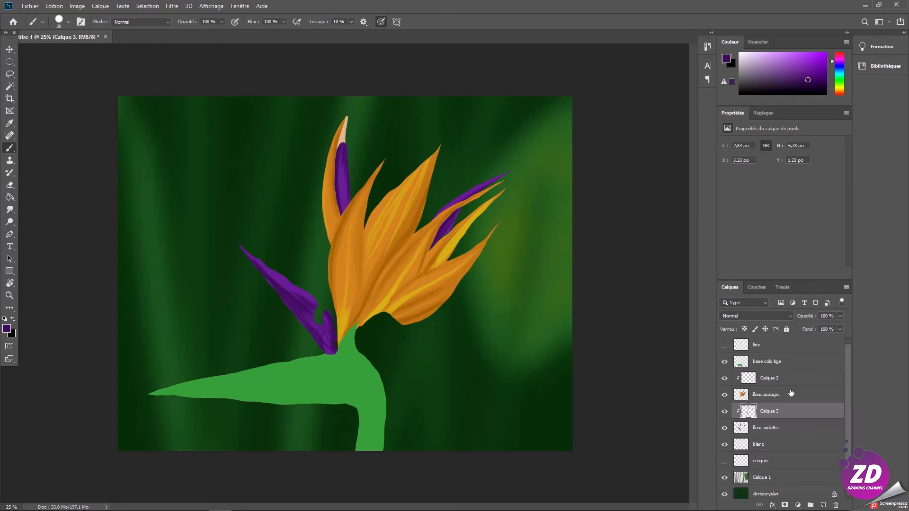
# Step: Add another layer above the dark-violet shading layer and clip it to "fleur violette" as well
pyautogui.click(825, 507)
pyautogui.rightClick(781, 417)
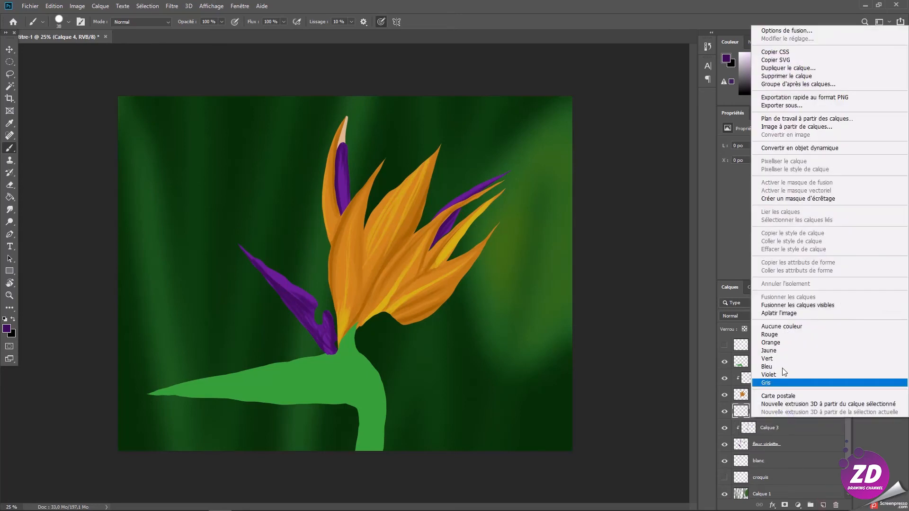
pyautogui.click(785, 199)
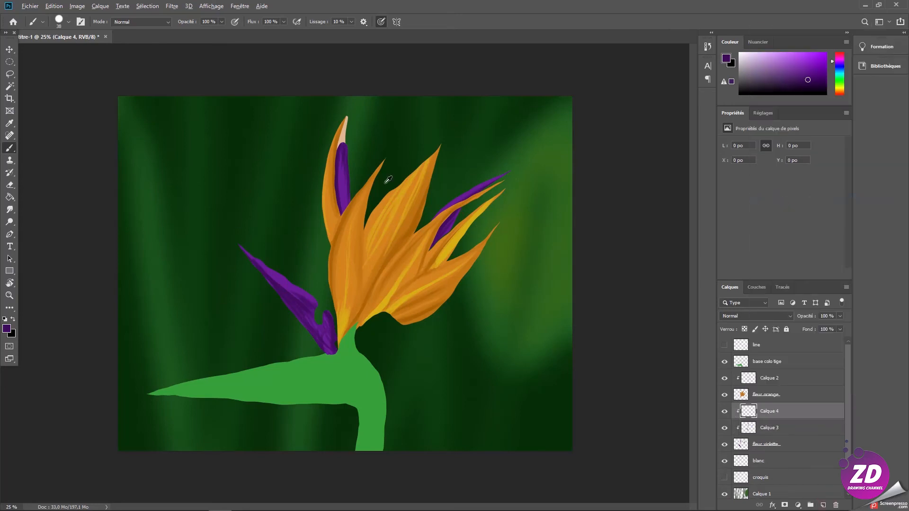
# Step: Sample the petal violet, lighten it, and paint highlights on the tall, lower-left and right-hand violet petals
pyautogui.keyDown('alt'); pyautogui.click(342, 182); pyautogui.keyUp('alt')
pyautogui.click(798, 62)
pyautogui.moveTo(348, 195)
pyautogui.mouseDown()
pyautogui.moveTo(346, 135)
pyautogui.moveTo(351, 218)
pyautogui.mouseUp()
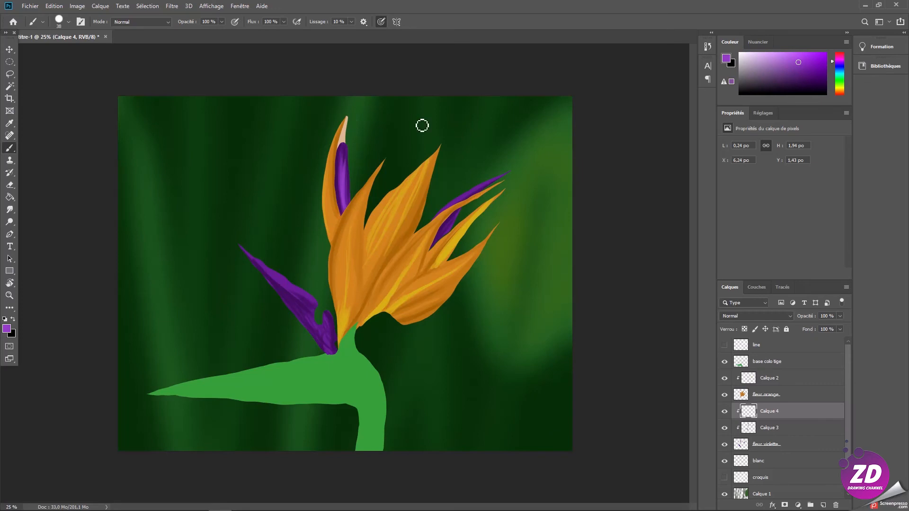
pyautogui.moveTo(247, 251)
pyautogui.mouseDown()
pyautogui.moveTo(325, 307)
pyautogui.moveTo(305, 294)
pyautogui.moveTo(313, 295)
pyautogui.mouseUp()
pyautogui.moveTo(331, 358)
pyautogui.mouseDown()
pyautogui.moveTo(331, 321)
pyautogui.moveTo(339, 319)
pyautogui.moveTo(339, 330)
pyautogui.mouseUp()
pyautogui.moveTo(436, 218)
pyautogui.mouseDown()
pyautogui.moveTo(484, 186)
pyautogui.moveTo(436, 225)
pyautogui.moveTo(447, 234)
pyautogui.moveTo(463, 215)
pyautogui.mouseUp()
pyautogui.hotkey('ctrl', 'z')
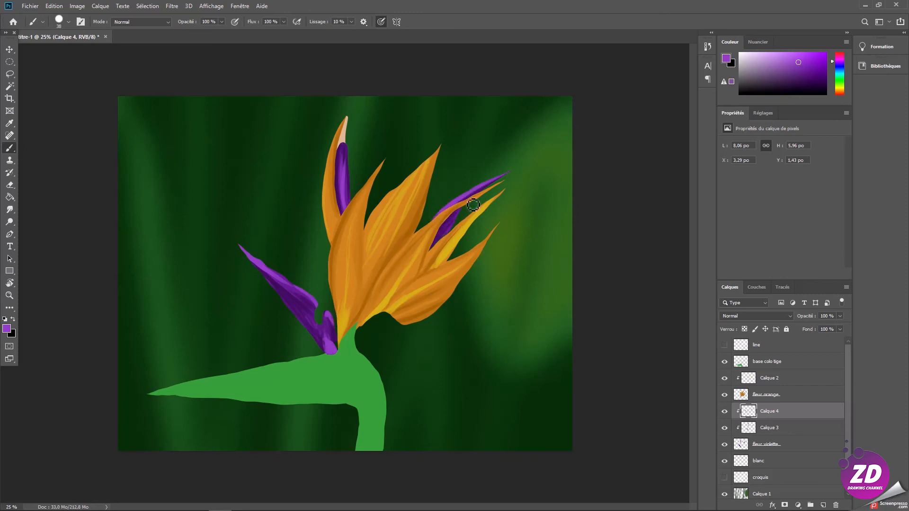
# Step: Choose a paler lilac and add brighter highlights along the ridges of the violet petals
pyautogui.click(774, 57)
pyautogui.moveTo(345, 205); pyautogui.dragTo(345, 146)
pyautogui.moveTo(248, 250); pyautogui.dragTo(291, 283)
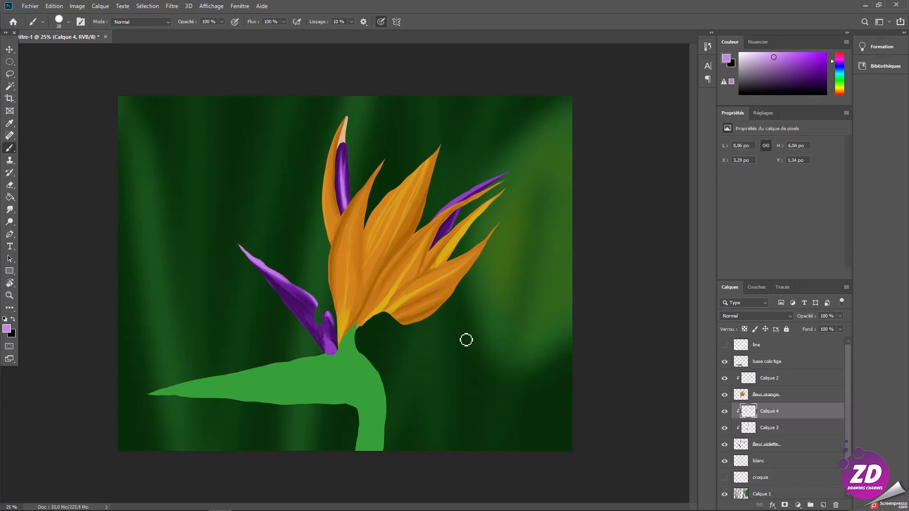
pyautogui.moveTo(454, 205); pyautogui.dragTo(518, 164)
# Step: Add a new layer above "base colo tige" and clip it to that layer
pyautogui.click(767, 369)
pyautogui.click(824, 505)
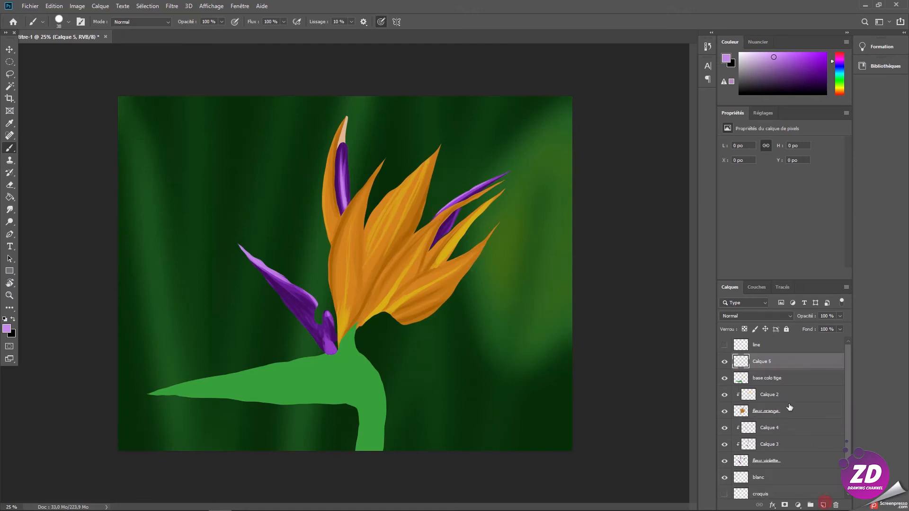
pyautogui.rightClick(773, 362)
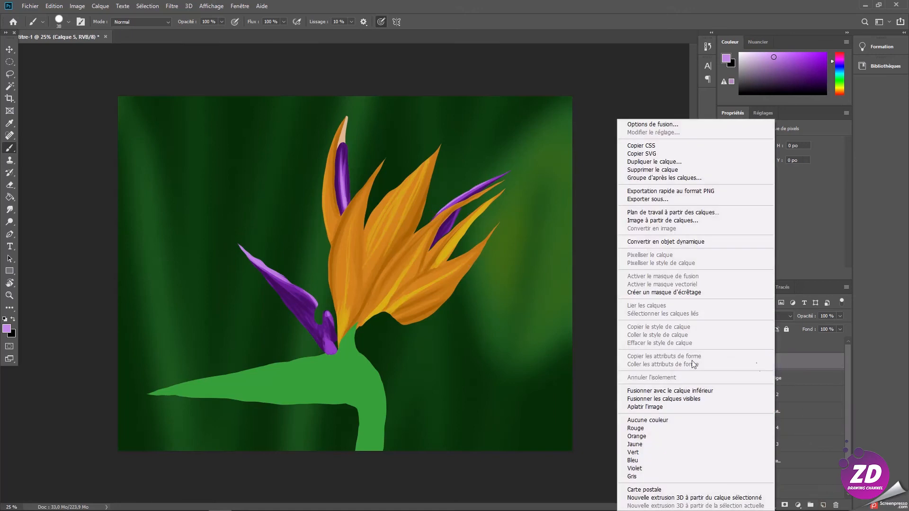
pyautogui.click(665, 293)
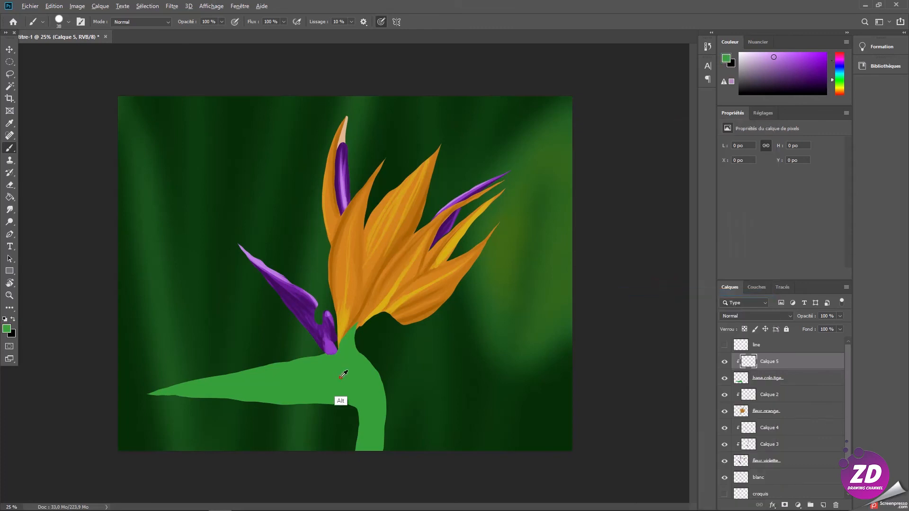
# Step: Sample the stem green, darken it, and paint shading along the underside of the long pointed bract with a larger brush
pyautogui.keyDown('alt'); pyautogui.click(345, 380); pyautogui.keyUp('alt')
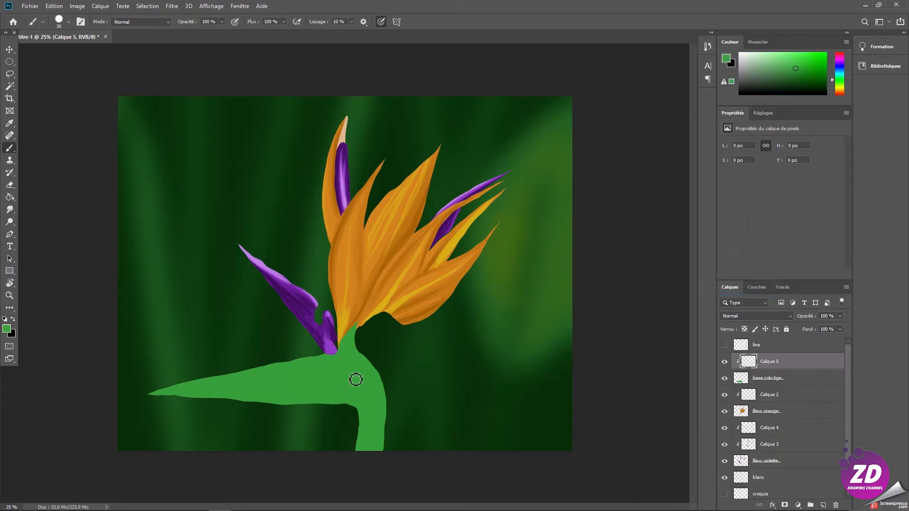
pyautogui.click(804, 76)
pyautogui.keyDown('alt'); pyautogui.rightClick(207, 399); pyautogui.keyUp('alt')
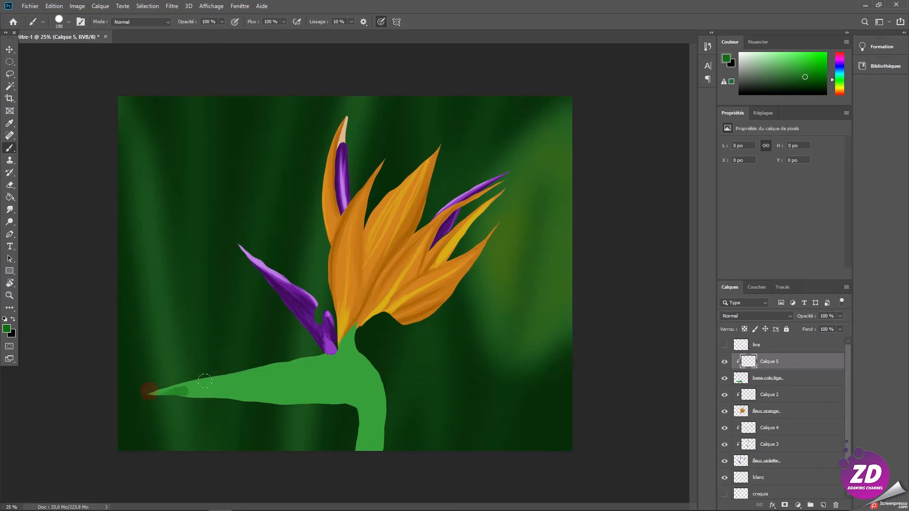
pyautogui.moveTo(173, 388); pyautogui.dragTo(310, 385)
pyautogui.hotkey('ctrl', 'z')
pyautogui.moveTo(153, 397); pyautogui.dragTo(331, 393)
pyautogui.moveTo(248, 397); pyautogui.dragTo(355, 390)
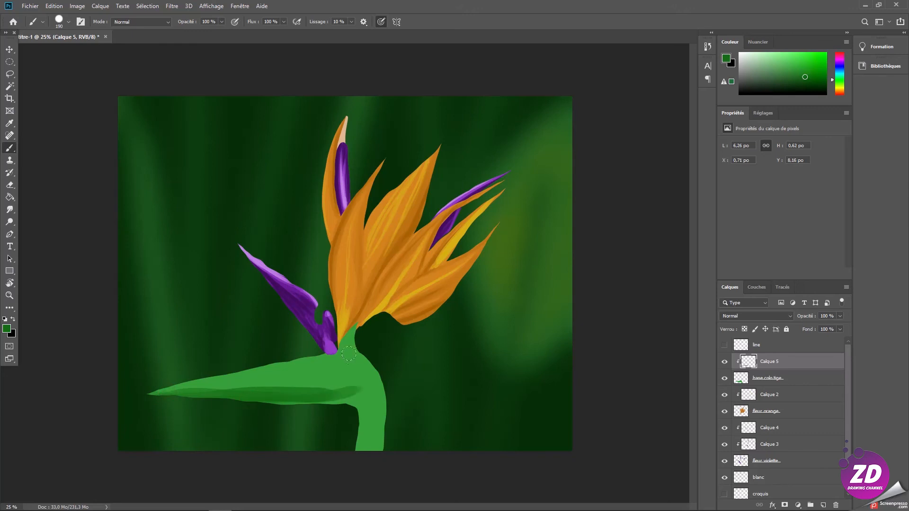
pyautogui.moveTo(337, 397)
pyautogui.mouseDown()
pyautogui.moveTo(370, 373)
pyautogui.moveTo(176, 394)
pyautogui.mouseUp()
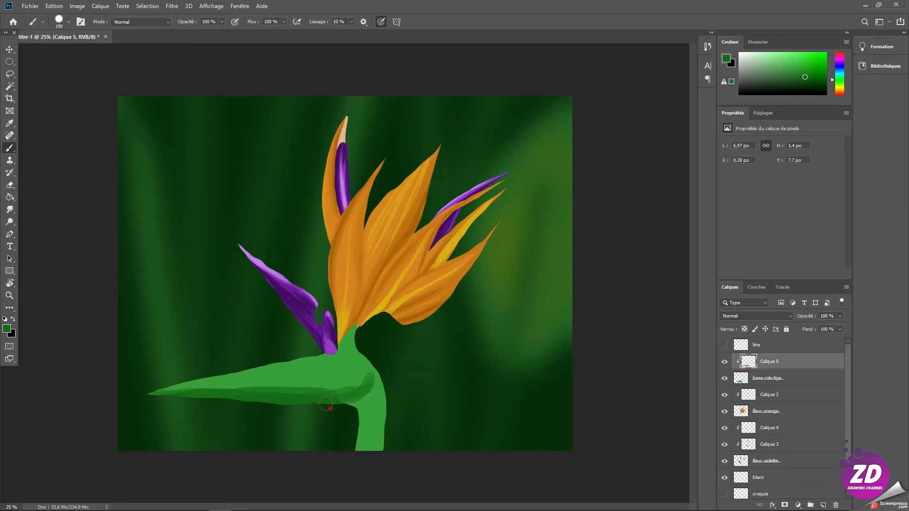
# Step: Blend sampled greens to shade the bend below the flower and the folds of the vertical stem
pyautogui.keyDown('alt'); pyautogui.click(357, 366); pyautogui.keyUp('alt')
pyautogui.moveTo(328, 379); pyautogui.dragTo(362, 390)
pyautogui.moveTo(351, 384)
pyautogui.mouseDown()
pyautogui.moveTo(368, 378)
pyautogui.moveTo(358, 403)
pyautogui.moveTo(361, 449)
pyautogui.moveTo(369, 406)
pyautogui.moveTo(359, 438)
pyautogui.mouseUp()
pyautogui.keyDown('alt'); pyautogui.click(355, 401); pyautogui.keyUp('alt')
pyautogui.moveTo(379, 403)
pyautogui.mouseDown()
pyautogui.moveTo(355, 463)
pyautogui.moveTo(384, 402)
pyautogui.moveTo(369, 437)
pyautogui.mouseUp()
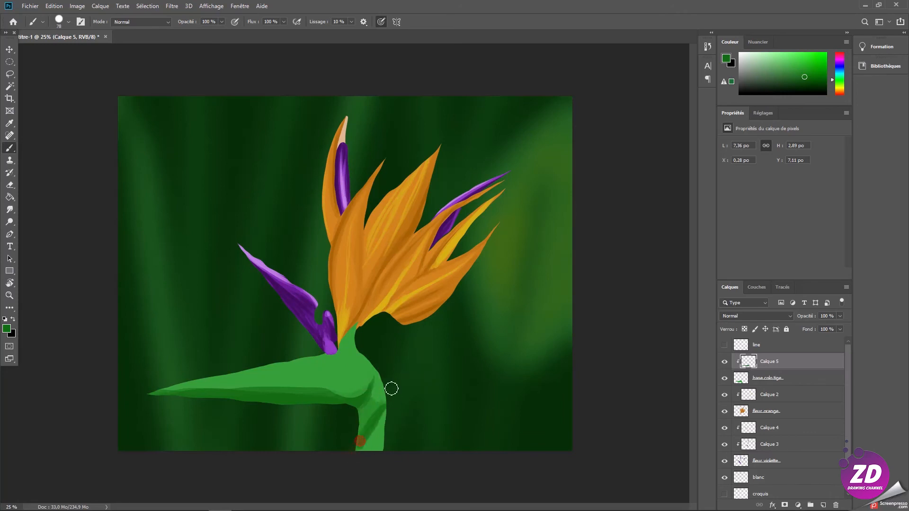
pyautogui.moveTo(389, 397); pyautogui.dragTo(372, 399)
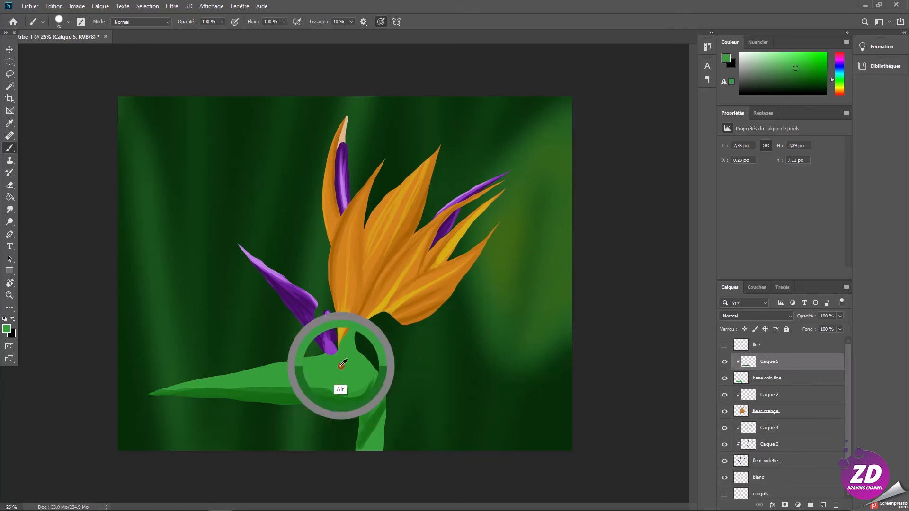
# Step: Sample orange from the petals and paint an olive tint along the upper edge of the green bract
pyautogui.keyDown('alt'); pyautogui.click(353, 289); pyautogui.keyUp('alt')
pyautogui.moveTo(283, 371)
pyautogui.mouseDown()
pyautogui.moveTo(353, 336)
pyautogui.moveTo(306, 362)
pyautogui.moveTo(314, 367)
pyautogui.moveTo(344, 348)
pyautogui.moveTo(173, 382)
pyautogui.moveTo(292, 367)
pyautogui.moveTo(204, 394)
pyautogui.mouseUp()
pyautogui.keyDown('alt'); pyautogui.click(308, 361); pyautogui.keyUp('alt')
pyautogui.keyDown('alt'); pyautogui.click(306, 362); pyautogui.keyUp('alt')
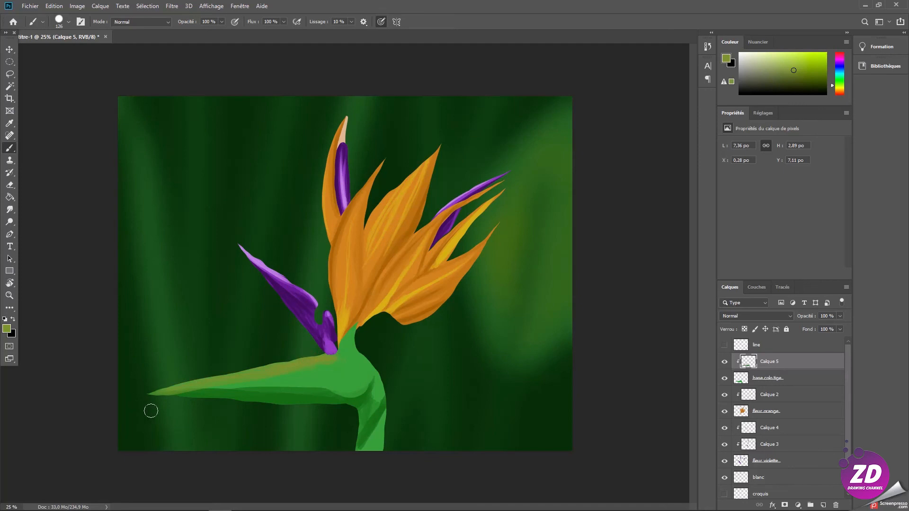
# Step: Sample violet from the petals and paint a muted grey-violet tint along the bract's lower fold
pyautogui.keyDown('alt'); pyautogui.click(307, 316); pyautogui.keyUp('alt')
pyautogui.moveTo(262, 388); pyautogui.dragTo(357, 386)
pyautogui.keyDown('alt'); pyautogui.click(309, 388); pyautogui.keyUp('alt')
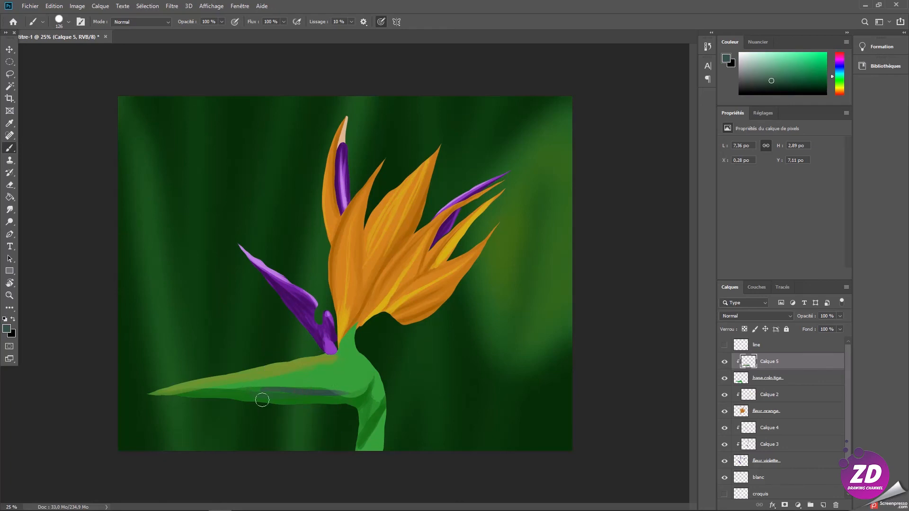
pyautogui.moveTo(226, 387)
pyautogui.mouseDown()
pyautogui.moveTo(328, 390)
pyautogui.moveTo(202, 393)
pyautogui.moveTo(359, 395)
pyautogui.mouseUp()
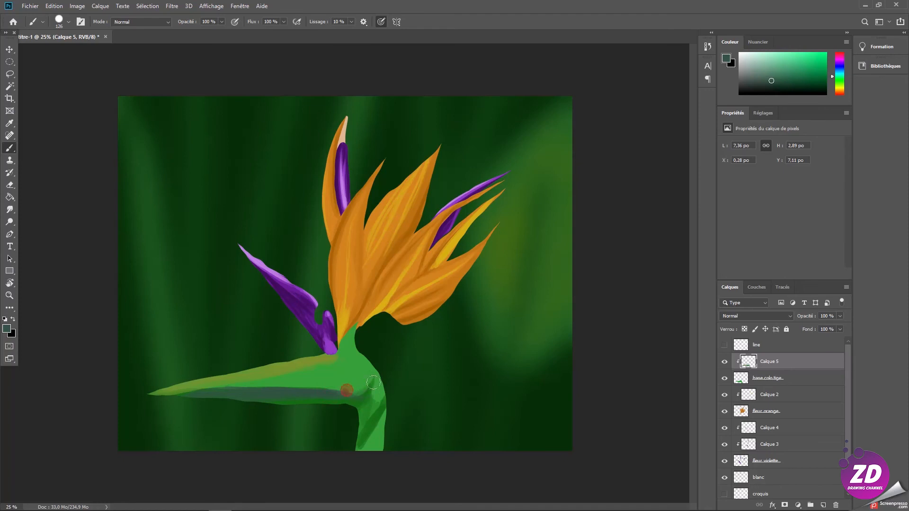
pyautogui.press('ctrl')
# Step: Add a new layer above "line" and paint cream at the base of the orange petals, erasing the excess
pyautogui.click(800, 352)
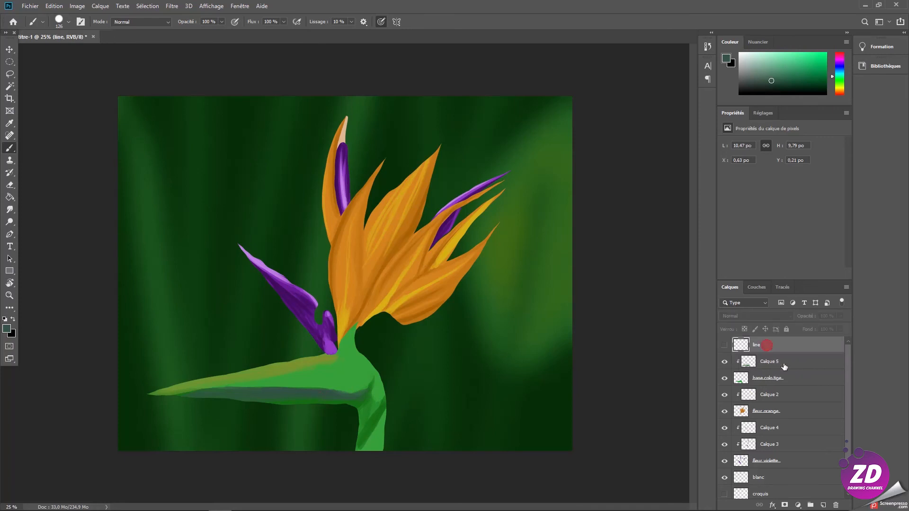
pyautogui.click(824, 505)
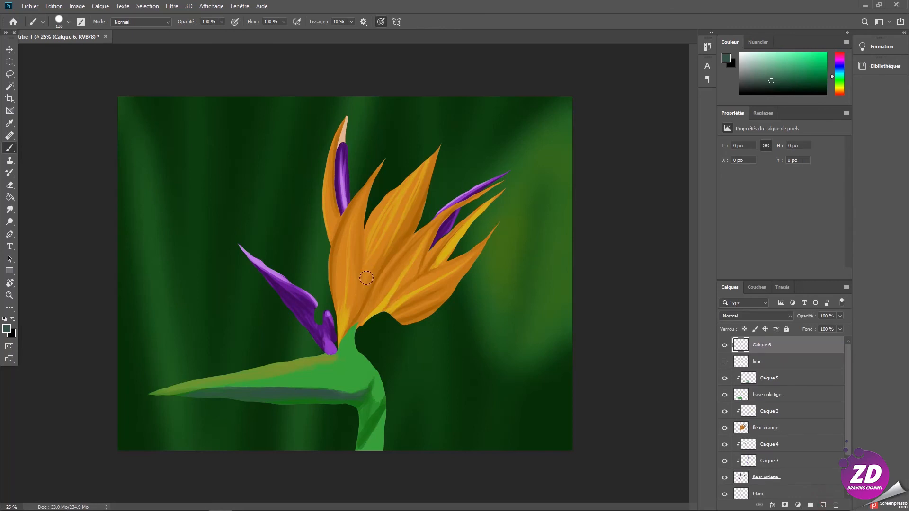
pyautogui.keyDown('alt'); pyautogui.click(335, 325); pyautogui.keyUp('alt')
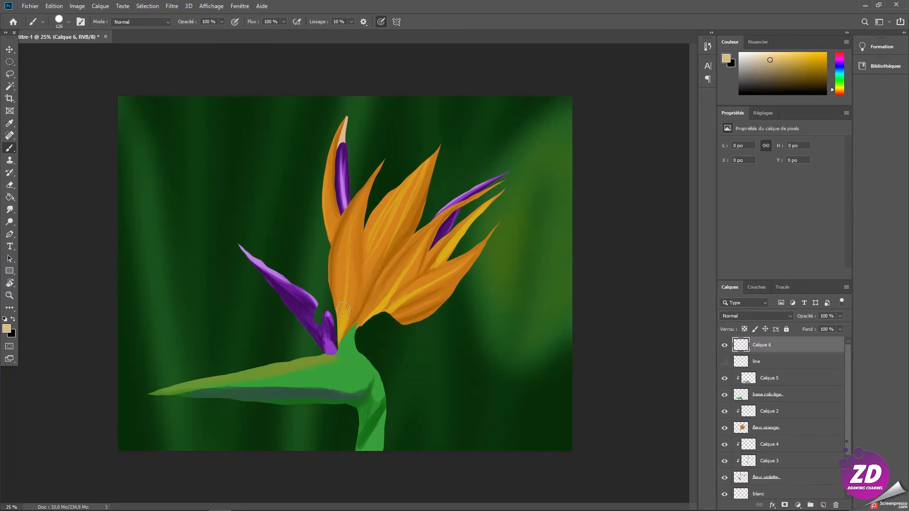
pyautogui.keyDown('alt'); pyautogui.moveTo(348, 329); pyautogui.dragTo(340, 343); pyautogui.keyUp('alt')
pyautogui.press('e')
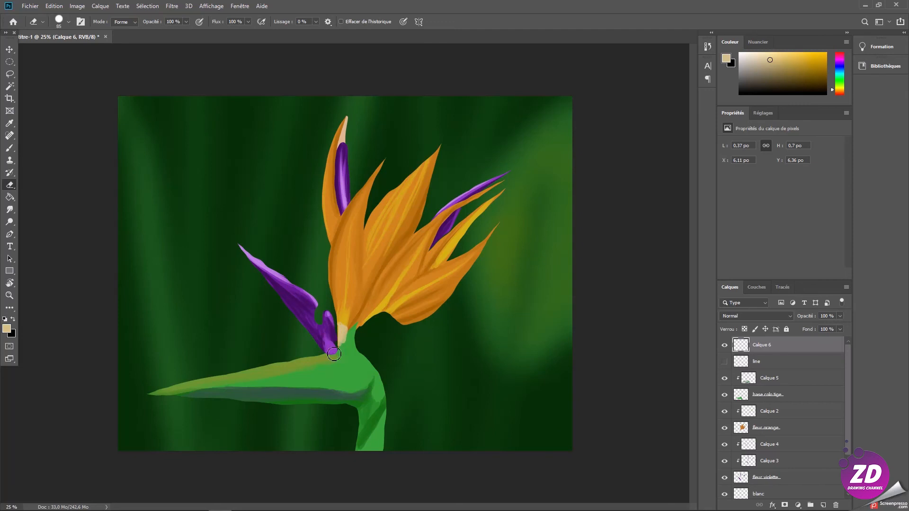
pyautogui.moveTo(345, 349)
pyautogui.mouseDown()
pyautogui.moveTo(348, 296)
pyautogui.moveTo(357, 340)
pyautogui.mouseUp()
pyautogui.press('b')
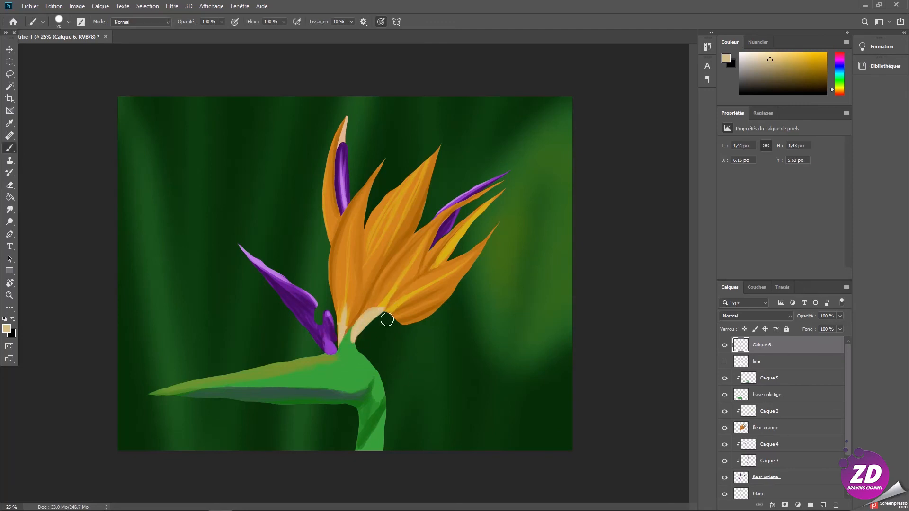
pyautogui.press('e')
pyautogui.press('b')
# Step: Reduce the brush to 22 px and paint thin cream highlight lines on the upper and right-hand orange petals
pyautogui.keyDown('alt'); pyautogui.rightClick(404, 311); pyautogui.keyUp('alt')
pyautogui.moveTo(402, 285)
pyautogui.mouseDown()
pyautogui.moveTo(435, 241)
pyautogui.moveTo(439, 152)
pyautogui.mouseUp()
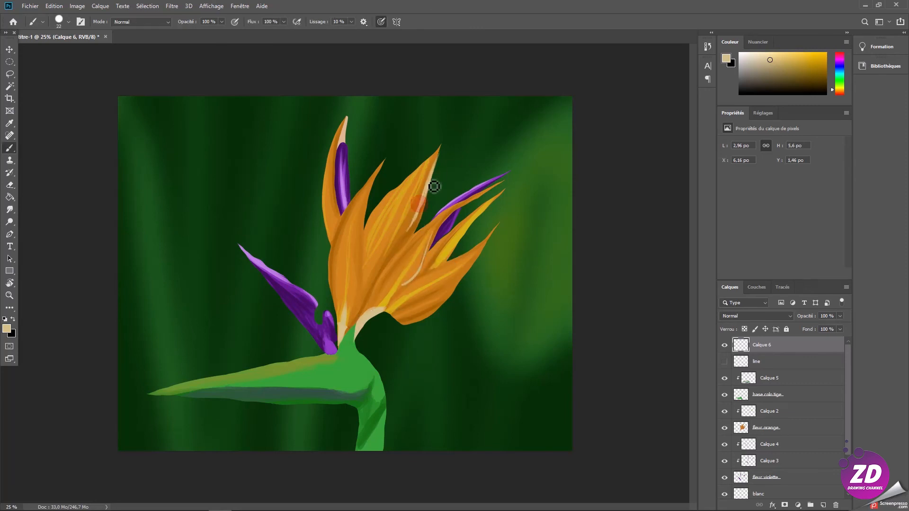
pyautogui.moveTo(377, 254)
pyautogui.mouseDown()
pyautogui.moveTo(401, 206)
pyautogui.moveTo(402, 213)
pyautogui.mouseUp()
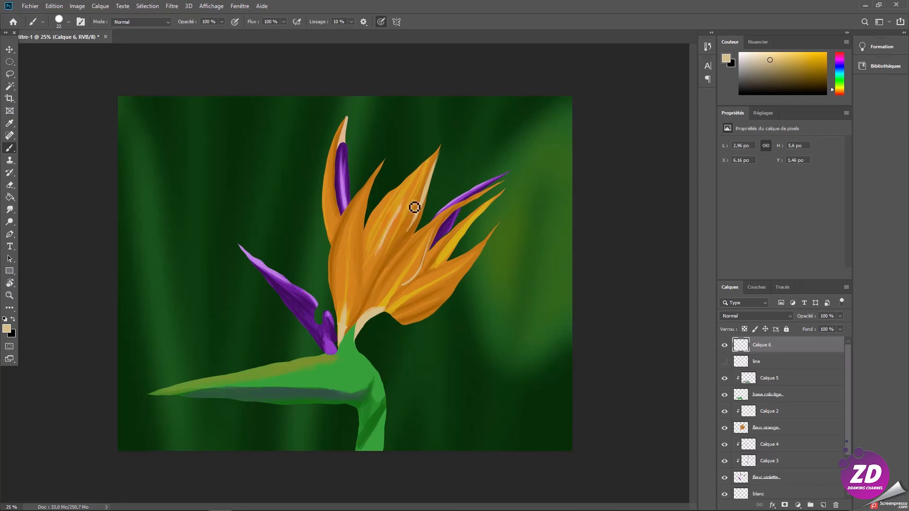
pyautogui.moveTo(407, 276)
pyautogui.mouseDown()
pyautogui.moveTo(422, 262)
pyautogui.moveTo(413, 276)
pyautogui.moveTo(422, 272)
pyautogui.moveTo(439, 237)
pyautogui.mouseUp()
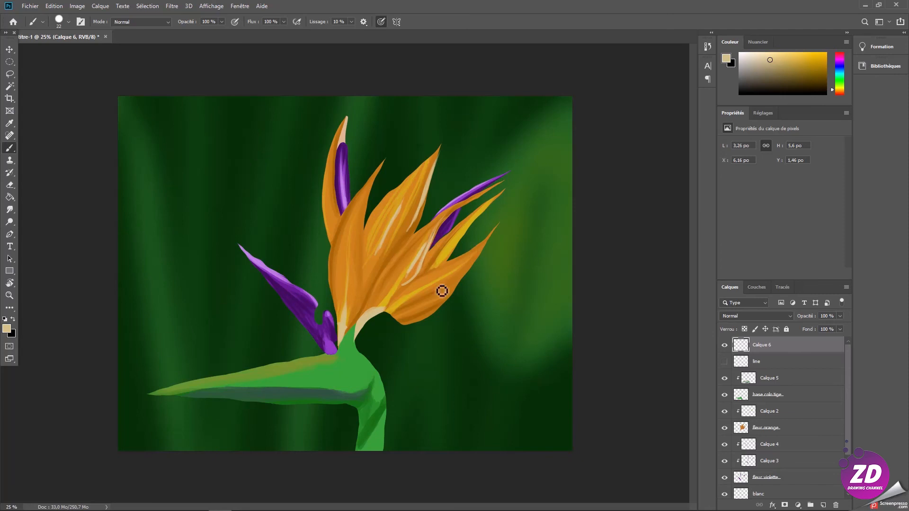
# Step: Sample the orange, darken it to brown, and paint fold lines on the underside of the lower-right petal
pyautogui.keyDown('alt'); pyautogui.click(412, 308); pyautogui.keyUp('alt')
pyautogui.click(818, 80)
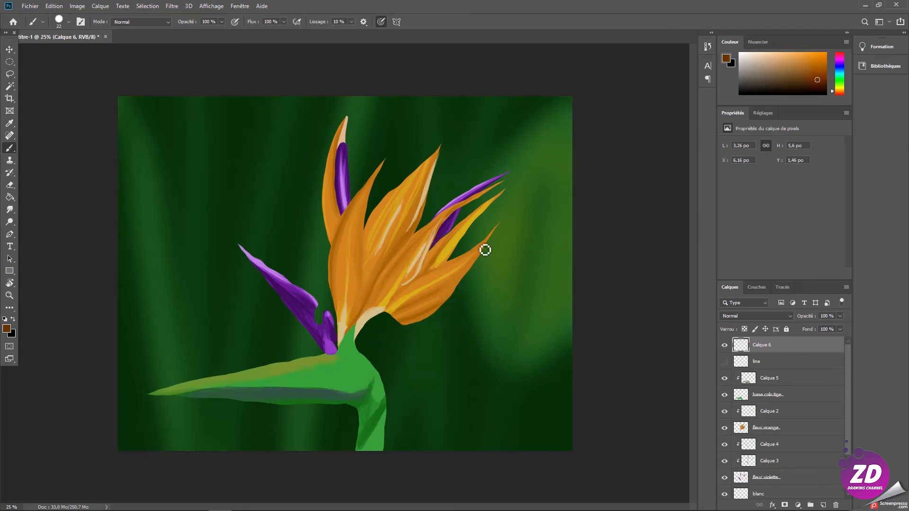
pyautogui.moveTo(396, 316); pyautogui.dragTo(461, 269)
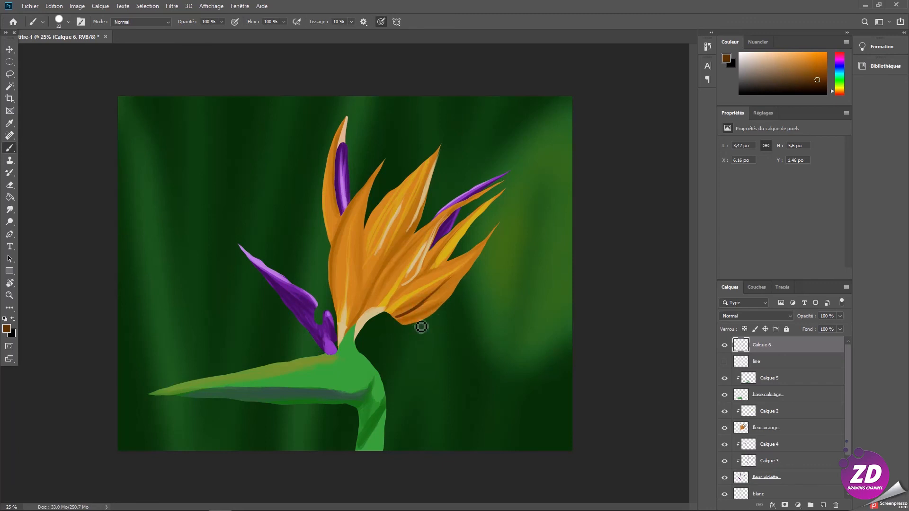
pyautogui.moveTo(414, 325); pyautogui.dragTo(458, 298)
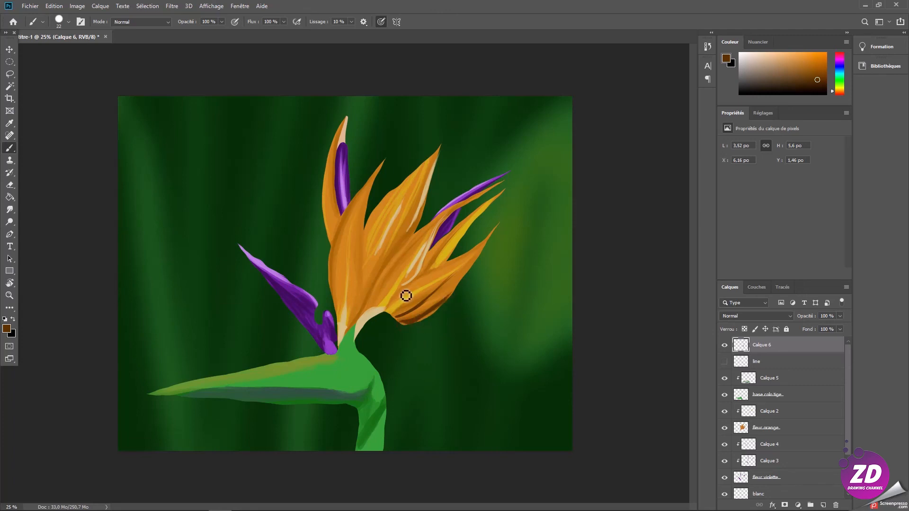
pyautogui.moveTo(401, 322)
pyautogui.mouseDown()
pyautogui.moveTo(426, 311)
pyautogui.moveTo(403, 318)
pyautogui.moveTo(425, 308)
pyautogui.moveTo(410, 318)
pyautogui.mouseUp()
# Step: Paint thin dark-brown lines between the upper orange petals and down the central petal
pyautogui.moveTo(372, 282); pyautogui.dragTo(425, 208)
pyautogui.moveTo(389, 255); pyautogui.dragTo(421, 215)
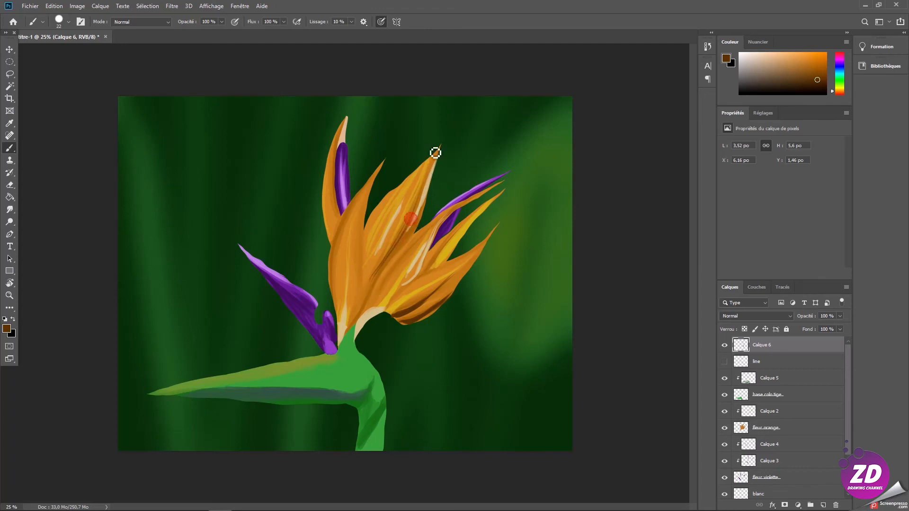
pyautogui.moveTo(369, 192)
pyautogui.mouseDown()
pyautogui.moveTo(335, 265)
pyautogui.moveTo(364, 294)
pyautogui.mouseUp()
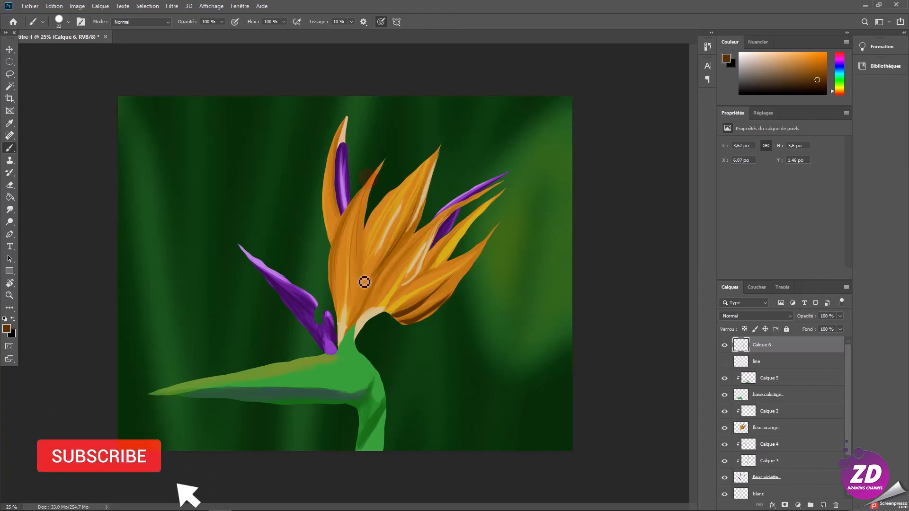
# Step: Add brown accents to the tall petal beside its violet fold and to the lower-right petal, undoing unwanted strokes
pyautogui.moveTo(343, 211); pyautogui.dragTo(332, 162)
pyautogui.moveTo(337, 199)
pyautogui.mouseDown()
pyautogui.moveTo(347, 136)
pyautogui.moveTo(340, 180)
pyautogui.moveTo(343, 140)
pyautogui.moveTo(341, 163)
pyautogui.mouseUp()
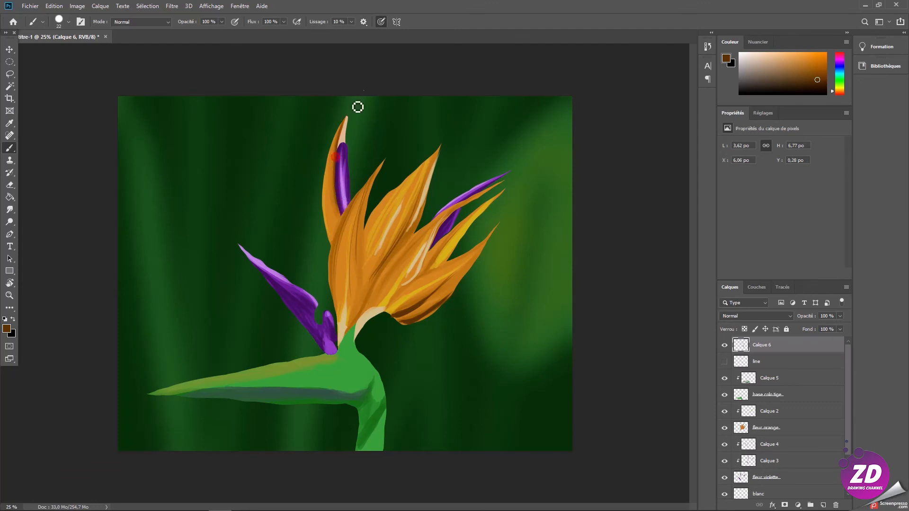
pyautogui.hotkey('ctrl', 'z')
pyautogui.moveTo(346, 118); pyautogui.dragTo(339, 186)
pyautogui.moveTo(370, 249)
pyautogui.mouseDown()
pyautogui.moveTo(365, 310)
pyautogui.moveTo(373, 296)
pyautogui.mouseUp()
pyautogui.hotkey('ctrl', 'z')
pyautogui.hotkey('ctrl', 'z')
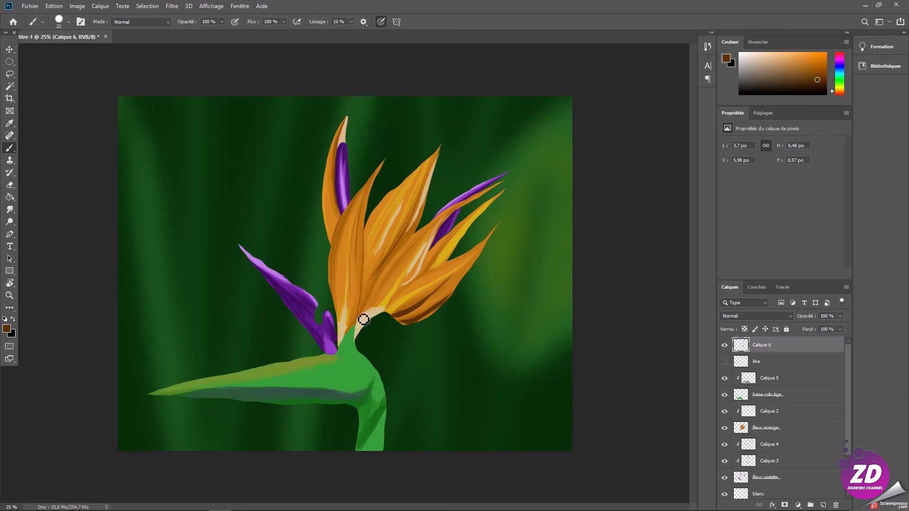
pyautogui.moveTo(396, 311); pyautogui.dragTo(469, 264)
# Step: On the layer clipped to "base colo tige", sample green, lighten it, and paint pale highlights along the bract
pyautogui.hotkey('ctrl', '-')
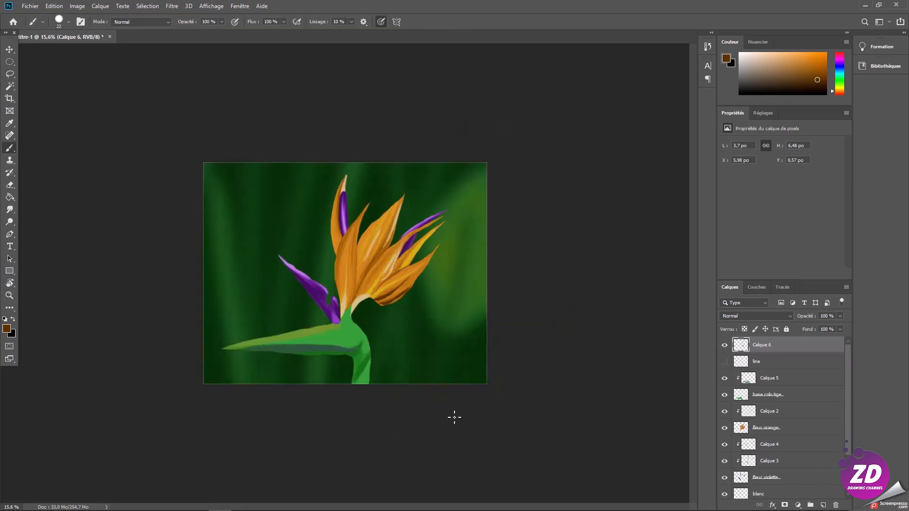
pyautogui.hotkey('ctrl', '0')
pyautogui.click(766, 378)
pyautogui.keyDown('alt'); pyautogui.click(338, 384); pyautogui.keyUp('alt')
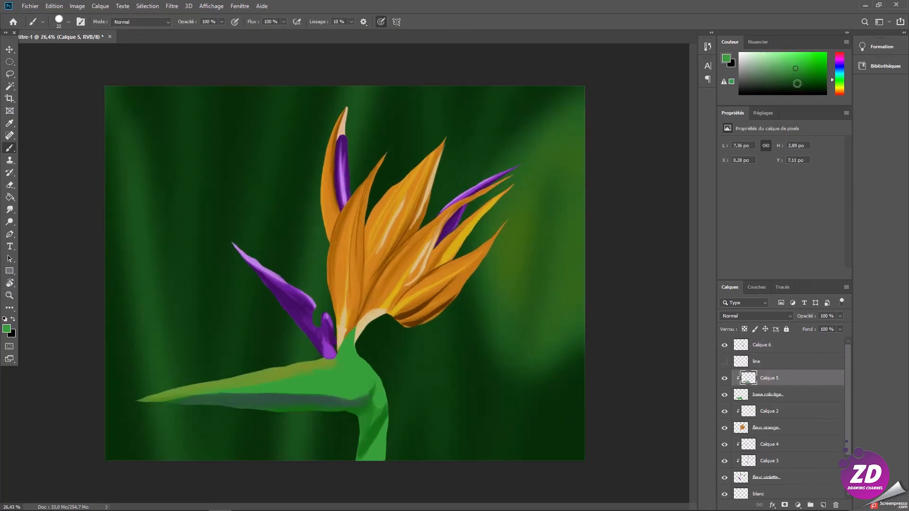
pyautogui.click(770, 65)
pyautogui.moveTo(402, 304); pyautogui.dragTo(422, 309)
pyautogui.moveTo(272, 390)
pyautogui.mouseDown()
pyautogui.moveTo(241, 386)
pyautogui.moveTo(362, 379)
pyautogui.mouseUp()
pyautogui.moveTo(245, 381); pyautogui.dragTo(209, 391)
# Step: Paint pale-green highlights on the neck below the petals and along the vertical stem
pyautogui.moveTo(363, 329)
pyautogui.mouseDown()
pyautogui.moveTo(355, 345)
pyautogui.moveTo(344, 340)
pyautogui.mouseUp()
pyautogui.moveTo(360, 353)
pyautogui.mouseDown()
pyautogui.moveTo(374, 373)
pyautogui.moveTo(351, 373)
pyautogui.mouseUp()
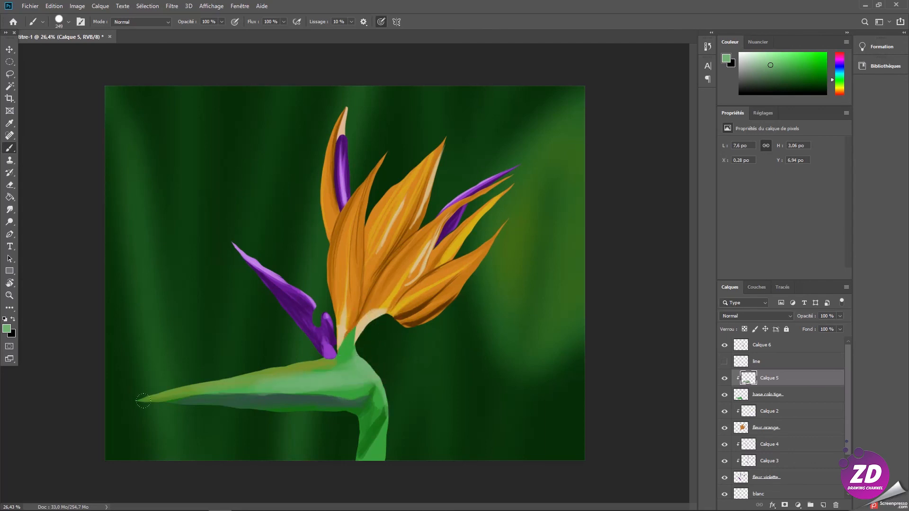
pyautogui.moveTo(357, 464)
pyautogui.mouseDown()
pyautogui.moveTo(397, 414)
pyautogui.moveTo(360, 473)
pyautogui.moveTo(389, 411)
pyautogui.mouseUp()
# Step: On layer "Calque 2", sample the petal orange, shift it to a redder orange (#d0652b), and paint streaks on the central and tall left petals
pyautogui.click(782, 411)
pyautogui.click(725, 412)
pyautogui.click(724, 411)
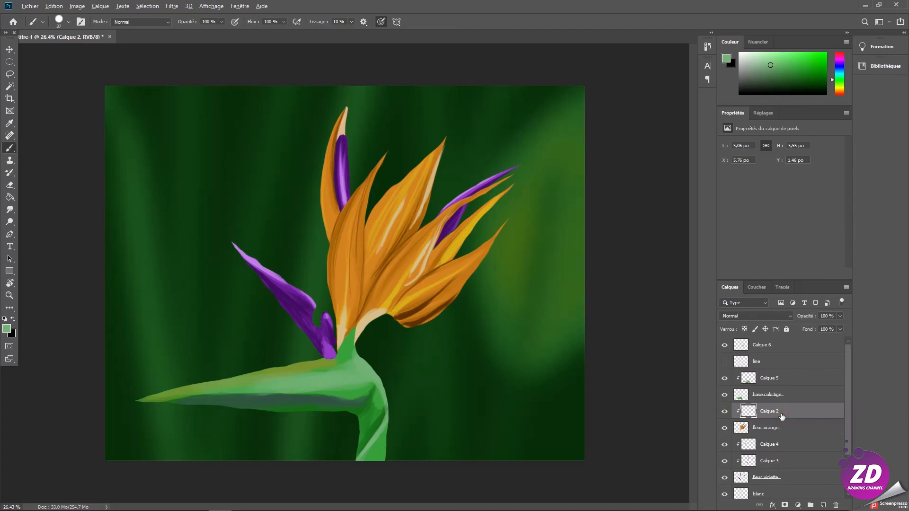
pyautogui.keyDown('alt'); pyautogui.click(343, 282); pyautogui.keyUp('alt')
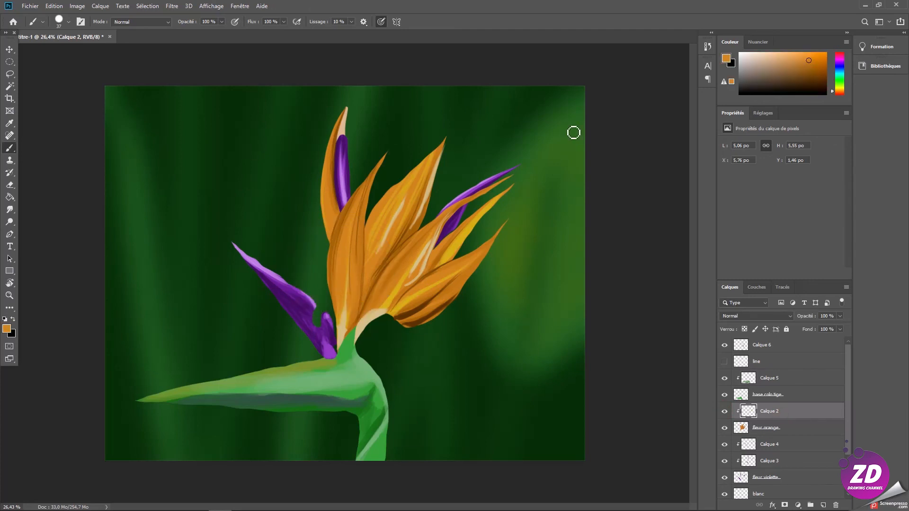
pyautogui.click(8, 328)
pyautogui.moveTo(454, 234); pyautogui.dragTo(459, 237)
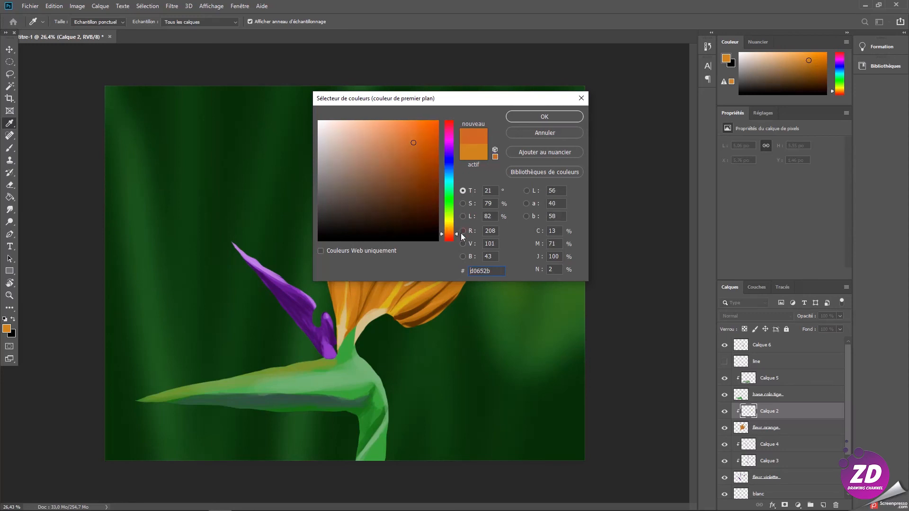
pyautogui.click(560, 118)
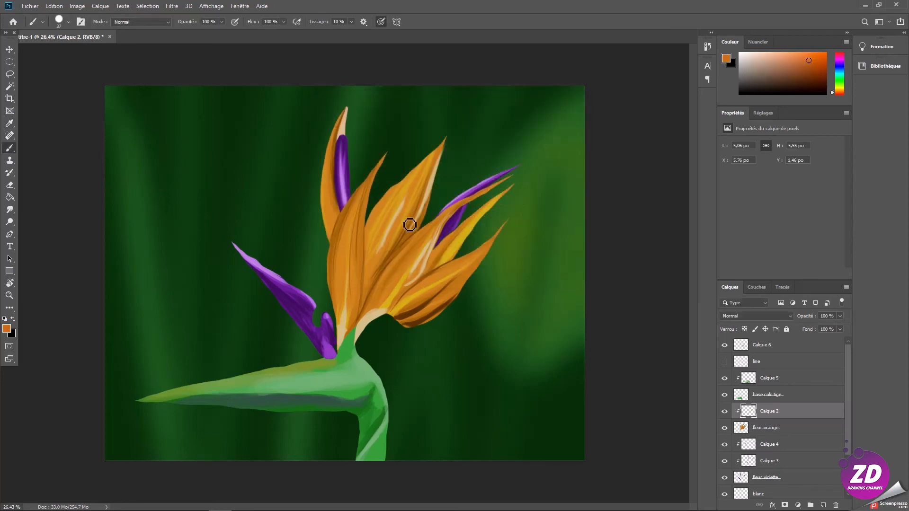
pyautogui.keyDown('alt'); pyautogui.rightClick(368, 238); pyautogui.keyUp('alt')
pyautogui.moveTo(340, 280); pyautogui.dragTo(381, 167)
pyautogui.moveTo(362, 197); pyautogui.dragTo(357, 258)
pyautogui.moveTo(333, 216); pyautogui.dragTo(343, 108)
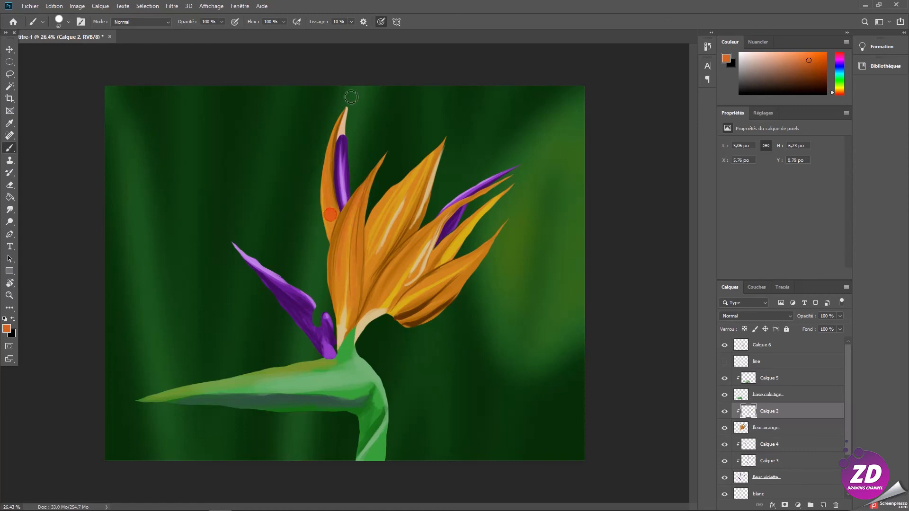
# Step: Paint reddish-orange streaks along the upper petal and across the lower-right petals
pyautogui.moveTo(424, 165)
pyautogui.mouseDown()
pyautogui.moveTo(362, 293)
pyautogui.moveTo(415, 184)
pyautogui.mouseUp()
pyautogui.moveTo(376, 219); pyautogui.dragTo(437, 155)
pyautogui.moveTo(414, 219); pyautogui.dragTo(459, 124)
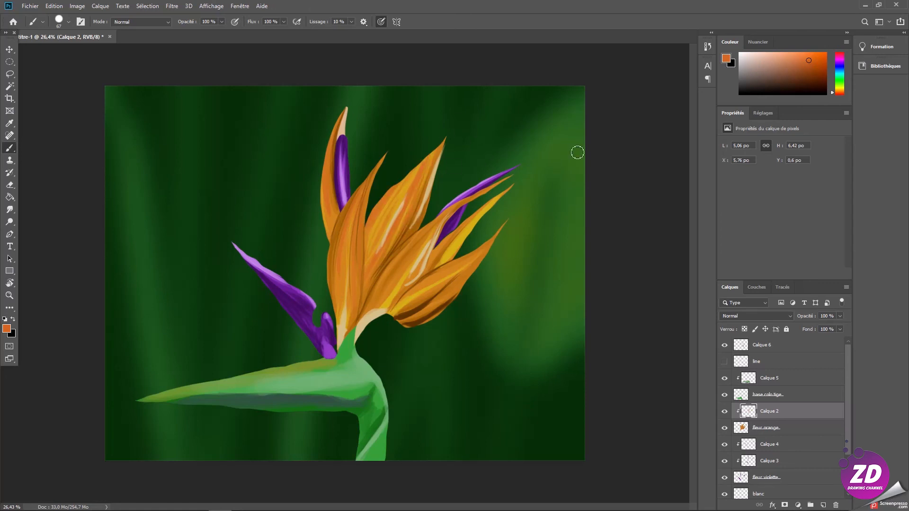
pyautogui.moveTo(387, 295)
pyautogui.mouseDown()
pyautogui.moveTo(437, 228)
pyautogui.moveTo(397, 260)
pyautogui.moveTo(430, 283)
pyautogui.moveTo(440, 277)
pyautogui.mouseUp()
# Step: On layer "Calque 4", sample pale lilac and paint highlights along the edges of the violet petals, undoing unwanted strokes
pyautogui.click(768, 377)
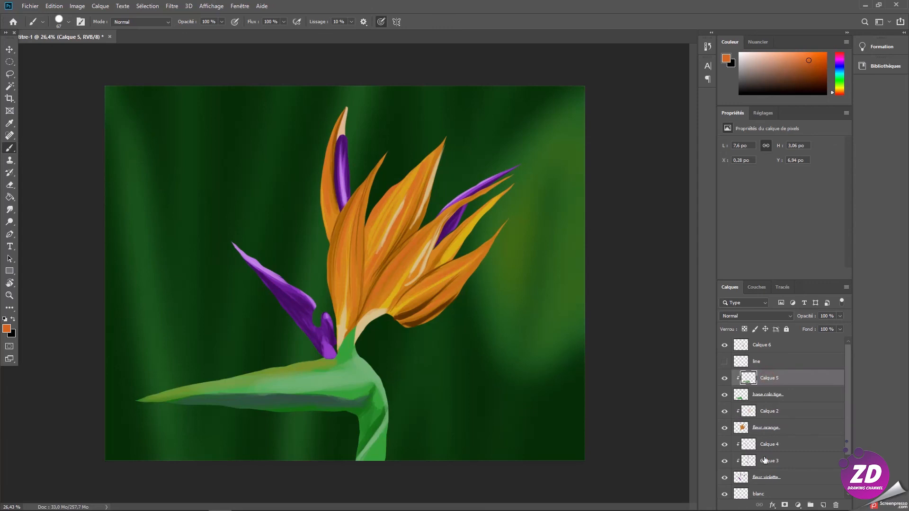
pyautogui.click(774, 448)
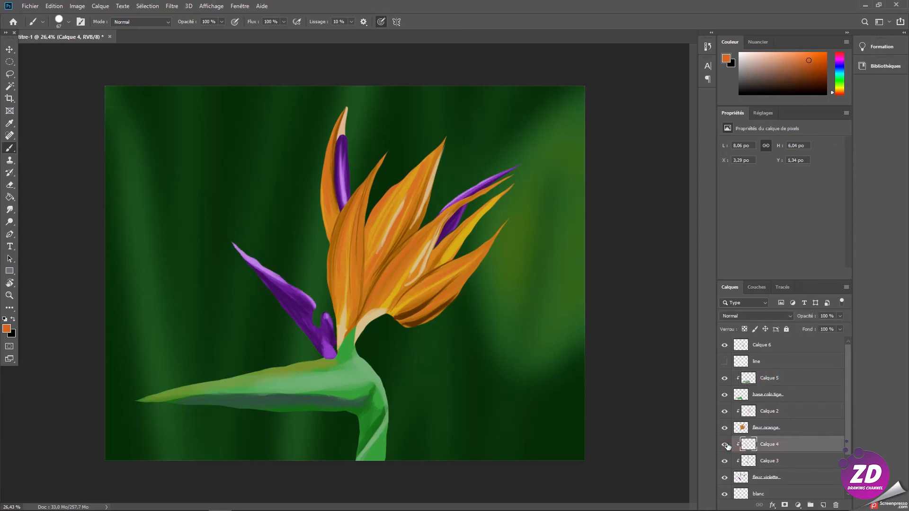
pyautogui.keyDown('alt'); pyautogui.click(249, 284); pyautogui.keyUp('alt')
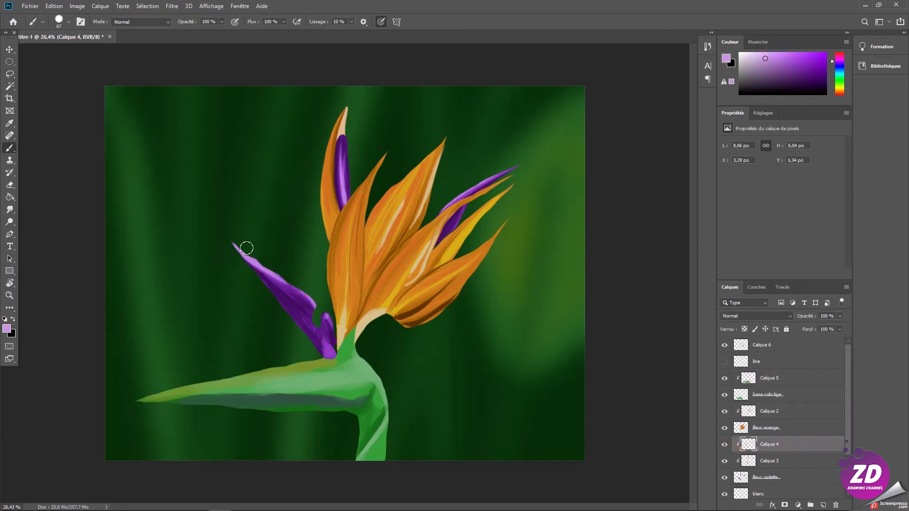
pyautogui.moveTo(233, 246); pyautogui.dragTo(288, 278)
pyautogui.click(346, 133)
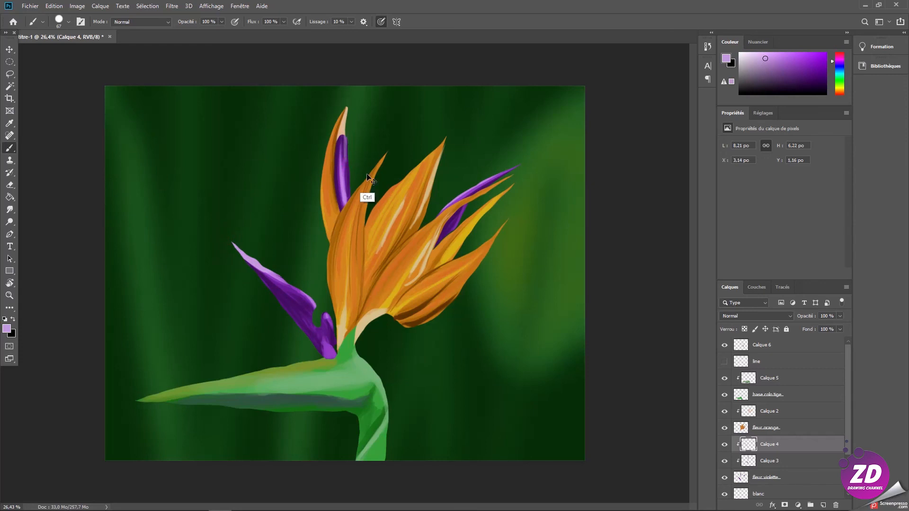
pyautogui.hotkey('ctrl', 'z')
pyautogui.hotkey('ctrl', 'z')
pyautogui.moveTo(347, 137); pyautogui.dragTo(349, 216)
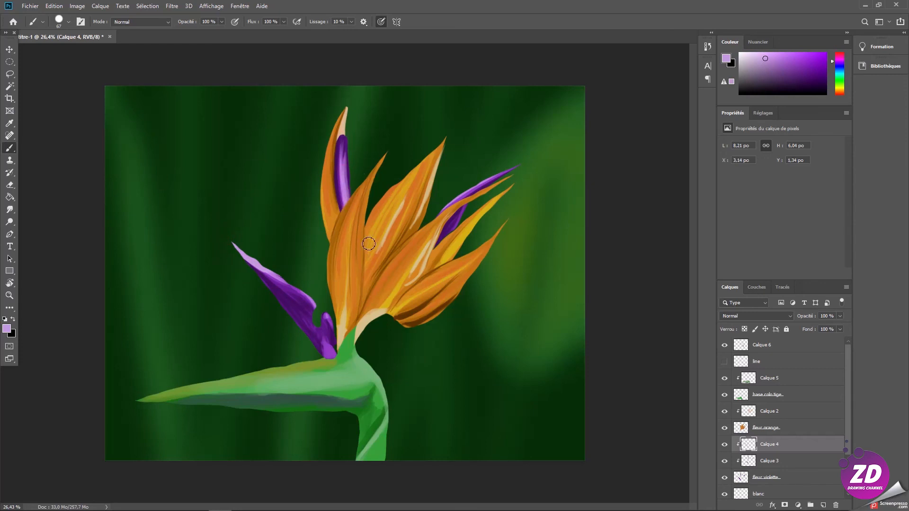
pyautogui.moveTo(475, 179)
pyautogui.mouseDown()
pyautogui.moveTo(509, 153)
pyautogui.moveTo(546, 151)
pyautogui.mouseUp()
# Step: On layer "Calque 5", sample olive and orange tones and paint olive color on the neck below the petals
pyautogui.click(763, 385)
pyautogui.keyDown('alt'); pyautogui.click(349, 360); pyautogui.keyUp('alt')
pyautogui.keyDown('alt'); pyautogui.rightClick(358, 351); pyautogui.keyUp('alt')
pyautogui.keyDown('alt'); pyautogui.click(352, 322); pyautogui.keyUp('alt')
pyautogui.moveTo(347, 354)
pyautogui.mouseDown()
pyautogui.moveTo(360, 334)
pyautogui.moveTo(355, 344)
pyautogui.mouseUp()
pyautogui.keyDown('alt'); pyautogui.click(351, 345); pyautogui.keyUp('alt')
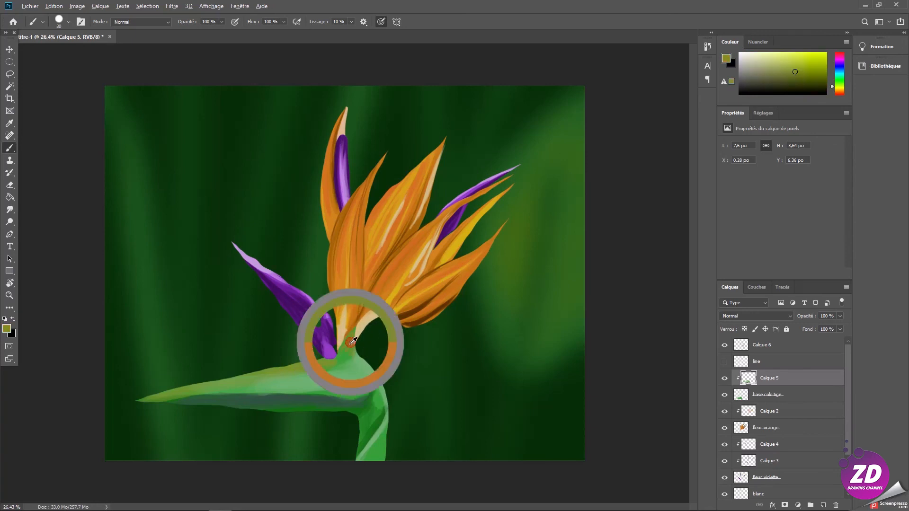
pyautogui.moveTo(353, 349)
pyautogui.mouseDown()
pyautogui.moveTo(347, 369)
pyautogui.moveTo(355, 363)
pyautogui.mouseUp()
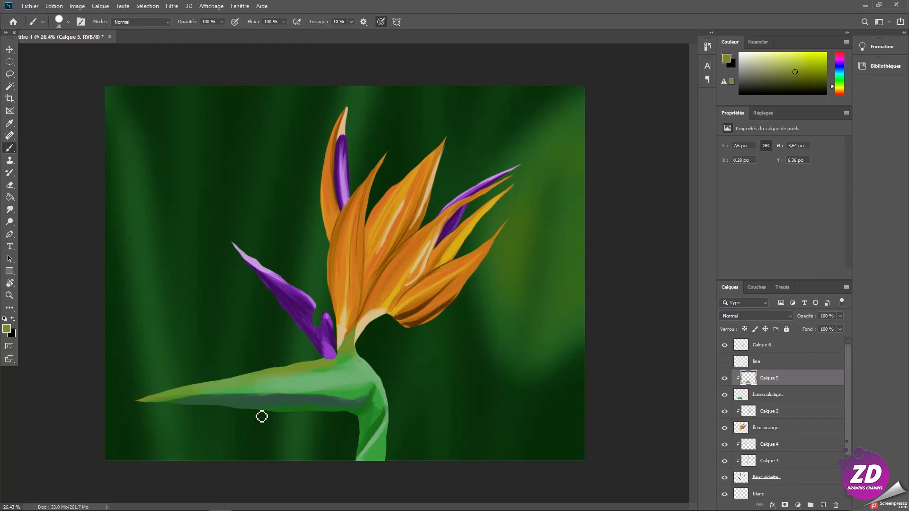
# Step: Sample dark green and paint a shadow along the underside of the bract
pyautogui.keyDown('alt'); pyautogui.click(356, 398); pyautogui.keyUp('alt')
pyautogui.keyDown('alt'); pyautogui.rightClick(360, 412); pyautogui.keyUp('alt')
pyautogui.keyDown('alt'); pyautogui.rightClick(346, 409); pyautogui.keyUp('alt')
pyautogui.moveTo(249, 407); pyautogui.dragTo(318, 408)
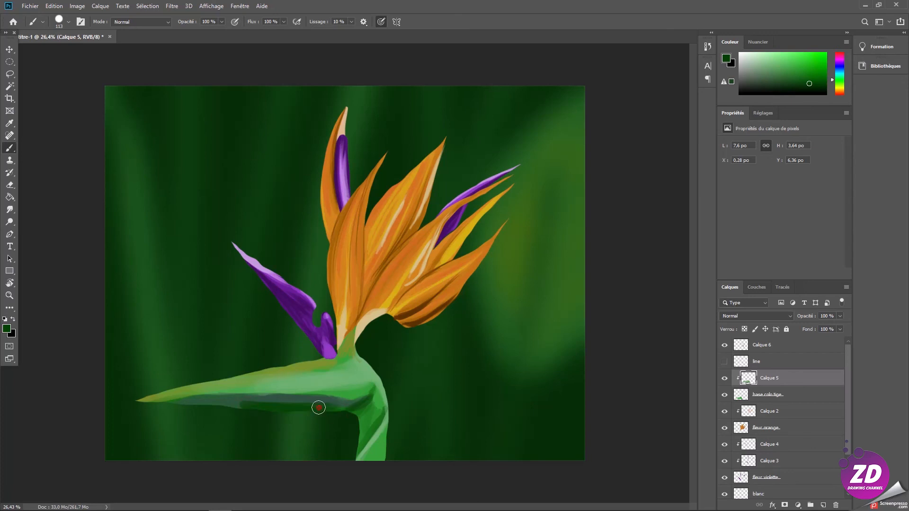
pyautogui.moveTo(192, 397); pyautogui.dragTo(254, 398)
# Step: Shade the vertical stem and its outer curve with dark-green strokes using a smaller brush
pyautogui.keyDown('alt'); pyautogui.rightClick(360, 413); pyautogui.keyUp('alt')
pyautogui.keyDown('alt'); pyautogui.rightClick(367, 402); pyautogui.keyUp('alt')
pyautogui.moveTo(388, 406); pyautogui.dragTo(361, 454)
pyautogui.moveTo(361, 457); pyautogui.dragTo(385, 414)
pyautogui.moveTo(393, 383)
pyautogui.mouseDown()
pyautogui.moveTo(370, 362)
pyautogui.moveTo(391, 419)
pyautogui.mouseUp()
pyautogui.moveTo(374, 451)
pyautogui.mouseDown()
pyautogui.moveTo(331, 474)
pyautogui.moveTo(378, 443)
pyautogui.moveTo(381, 475)
pyautogui.mouseUp()
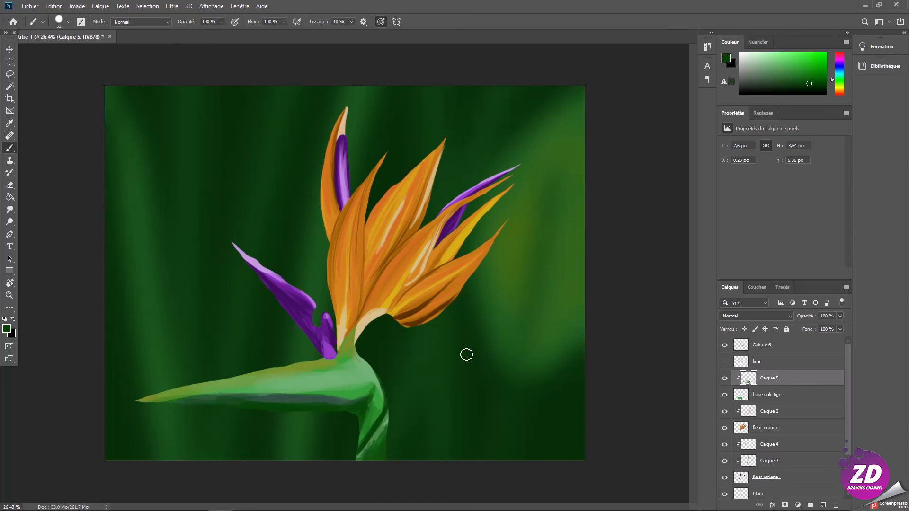
# Step: On layer "Calque 2", pick a lighter orange and paint soft highlights over the orange petals
pyautogui.click(772, 410)
pyautogui.click(792, 56)
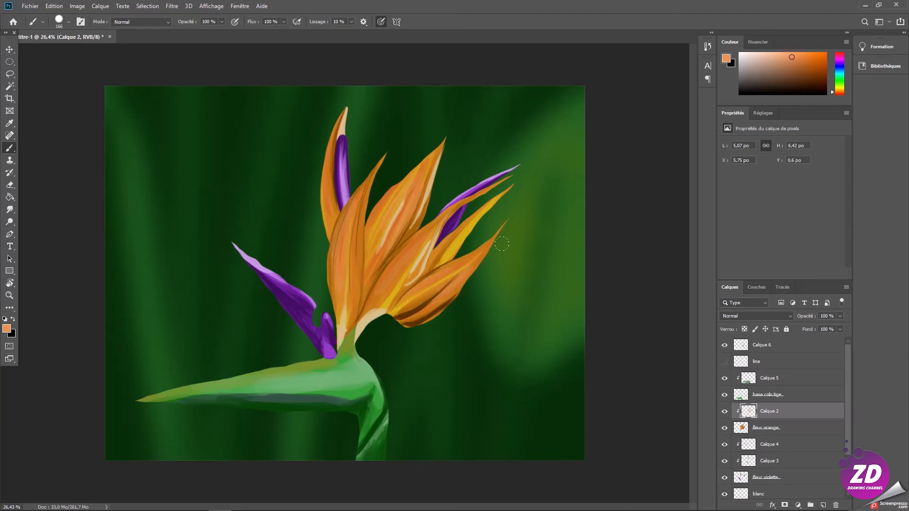
pyautogui.hotkey('ctrl', '-')
pyautogui.hotkey('ctrl', '+')
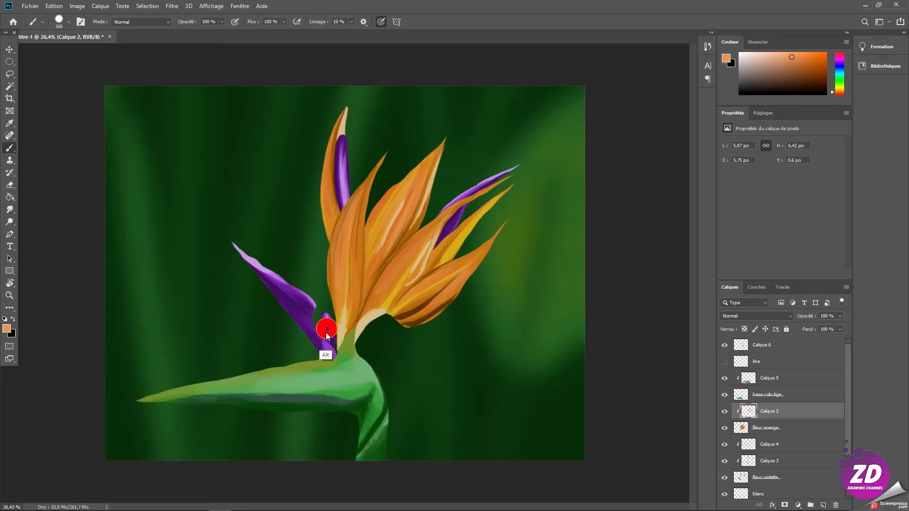
# Step: On layer "Calque 4", sample dark violet and deepen the shadows on the lower-left violet petal
pyautogui.click(769, 441)
pyautogui.keyDown('alt'); pyautogui.click(297, 307); pyautogui.keyUp('alt')
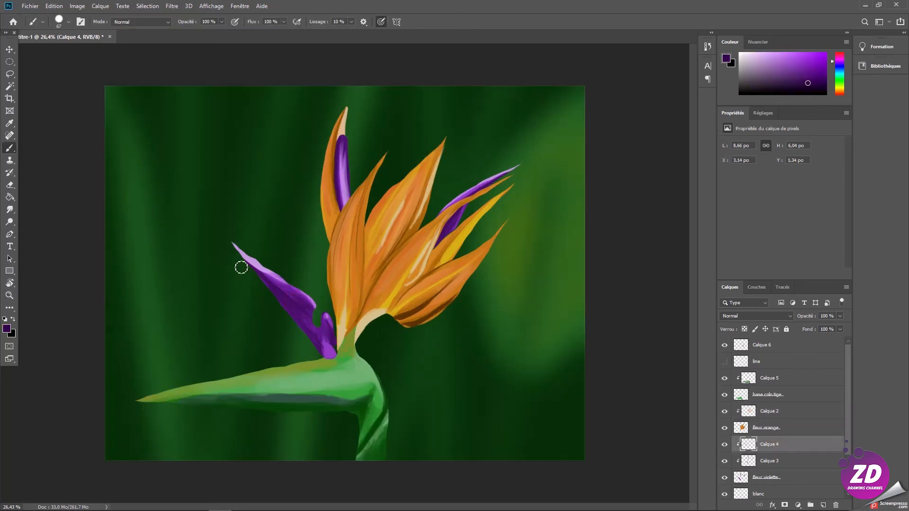
pyautogui.moveTo(286, 297)
pyautogui.mouseDown()
pyautogui.moveTo(298, 295)
pyautogui.moveTo(318, 313)
pyautogui.mouseUp()
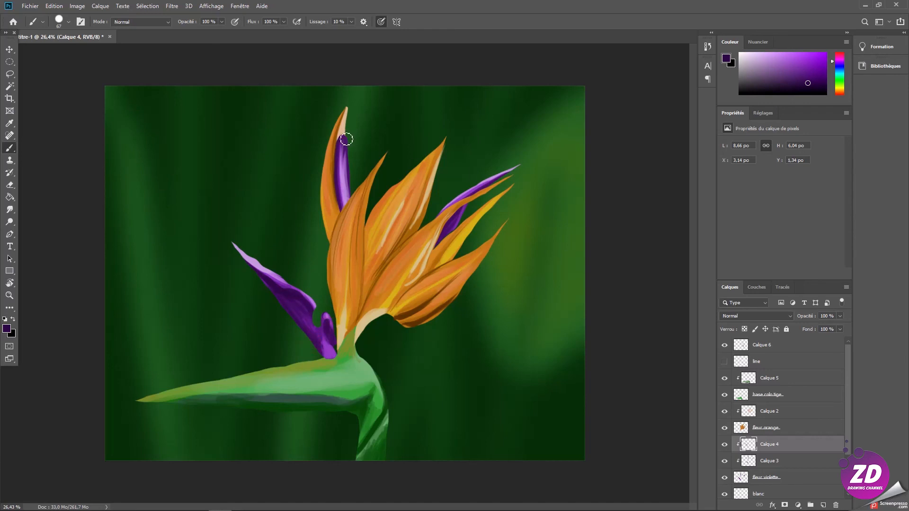
# Step: Sample pale yellow and paint highlights on the right-hand orange petals on layer "Calque 2"
pyautogui.keyDown('alt'); pyautogui.click(480, 221); pyautogui.keyUp('alt')
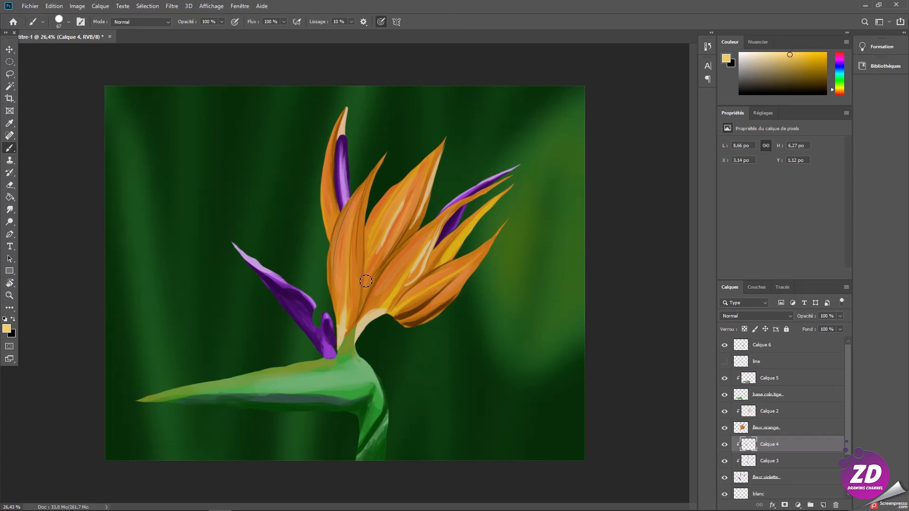
pyautogui.click(776, 408)
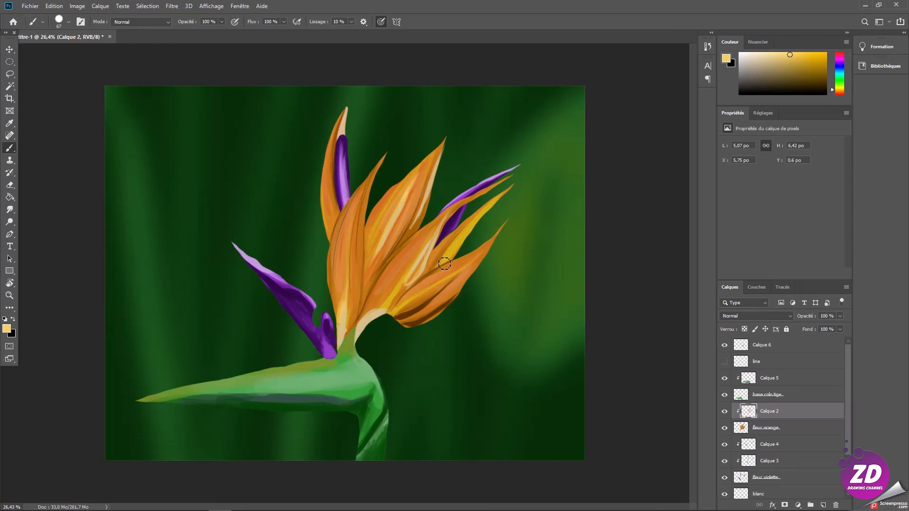
pyautogui.moveTo(398, 309); pyautogui.dragTo(486, 247)
# Step: On layer "Calque 6", sample dark brown and paint thin lines between the lower-right petals and around the central petal, undoing unwanted strokes
pyautogui.press('z')
pyautogui.moveTo(481, 382); pyautogui.dragTo(472, 387)
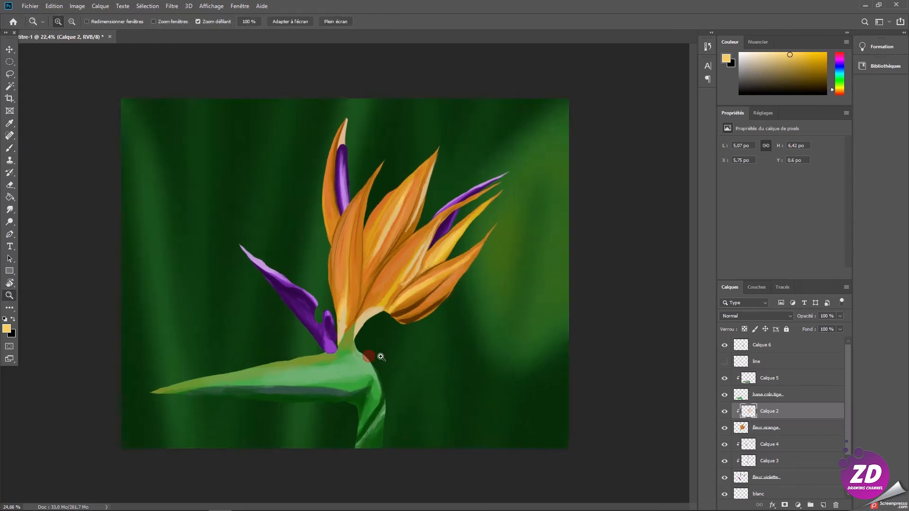
pyautogui.click(373, 357)
pyautogui.press('b')
pyautogui.click(777, 345)
pyautogui.keyDown('alt'); pyautogui.click(393, 311); pyautogui.keyUp('alt')
pyautogui.moveTo(391, 315); pyautogui.dragTo(373, 315)
pyautogui.moveTo(403, 316)
pyautogui.mouseDown()
pyautogui.moveTo(450, 271)
pyautogui.moveTo(462, 240)
pyautogui.moveTo(434, 288)
pyautogui.moveTo(461, 235)
pyautogui.mouseUp()
pyautogui.moveTo(442, 206)
pyautogui.mouseDown()
pyautogui.moveTo(373, 308)
pyautogui.moveTo(450, 208)
pyautogui.mouseUp()
pyautogui.hotkey('ctrl', 'z')
pyautogui.hotkey('ctrl', 'z')
pyautogui.moveTo(372, 204); pyautogui.dragTo(365, 337)
pyautogui.moveTo(357, 162)
pyautogui.mouseDown()
pyautogui.moveTo(335, 219)
pyautogui.moveTo(373, 193)
pyautogui.moveTo(345, 197)
pyautogui.moveTo(333, 222)
pyautogui.mouseUp()
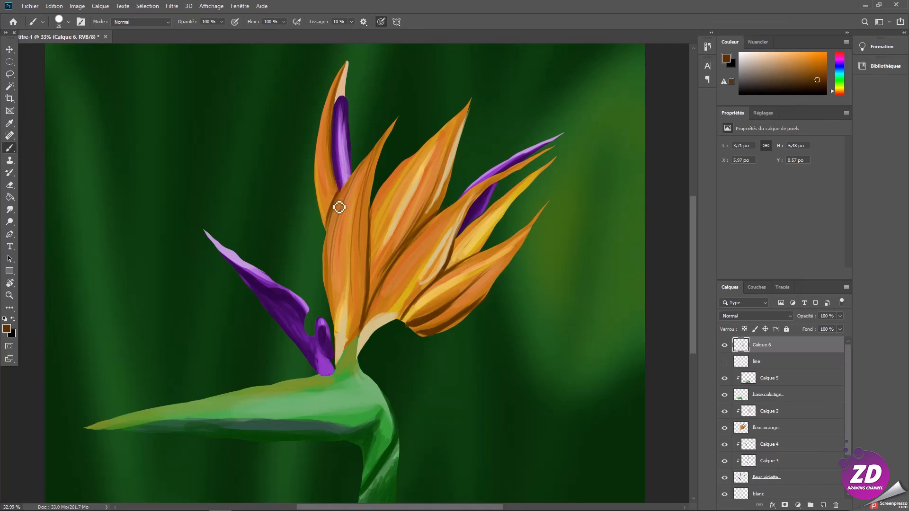
# Step: Sample the cream petal base, lighten it to off-white, and brighten the bases of the orange petals
pyautogui.keyDown('ctrl'); pyautogui.keyDown('alt'); pyautogui.click(503, 345); pyautogui.keyUp('alt'); pyautogui.keyUp('ctrl')
pyautogui.keyDown('alt'); pyautogui.click(343, 331); pyautogui.keyUp('alt')
pyautogui.click(748, 56)
pyautogui.keyDown('alt'); pyautogui.rightClick(344, 335); pyautogui.keyUp('alt')
pyautogui.moveTo(344, 322)
pyautogui.mouseDown()
pyautogui.moveTo(380, 313)
pyautogui.moveTo(350, 339)
pyautogui.mouseUp()
pyautogui.press('e')
pyautogui.press('b')
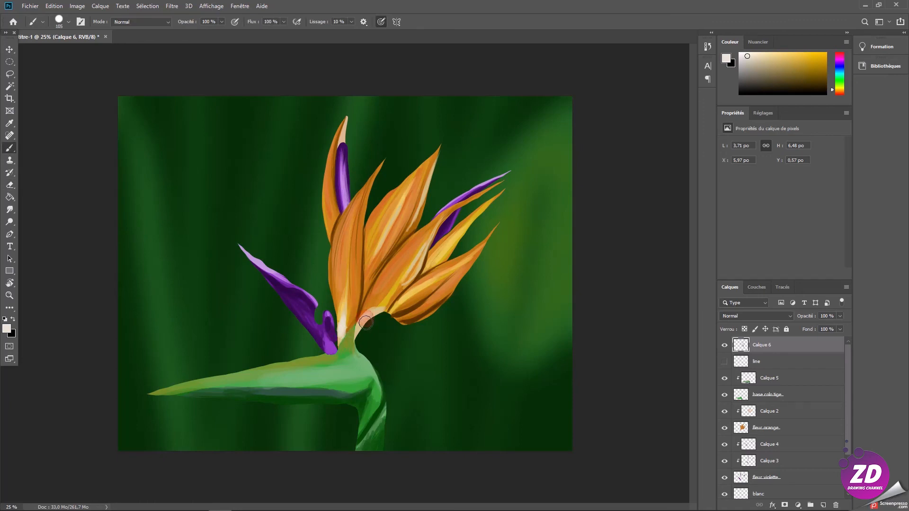
pyautogui.moveTo(383, 307); pyautogui.dragTo(369, 325)
# Step: Paint thin off-white highlights along the upper orange petal and the yellow right-hand petal with a smaller brush
pyautogui.keyDown('alt'); pyautogui.rightClick(401, 407); pyautogui.keyUp('alt')
pyautogui.moveTo(430, 169); pyautogui.dragTo(411, 232)
pyautogui.moveTo(409, 201); pyautogui.dragTo(387, 235)
pyautogui.moveTo(398, 197); pyautogui.dragTo(421, 168)
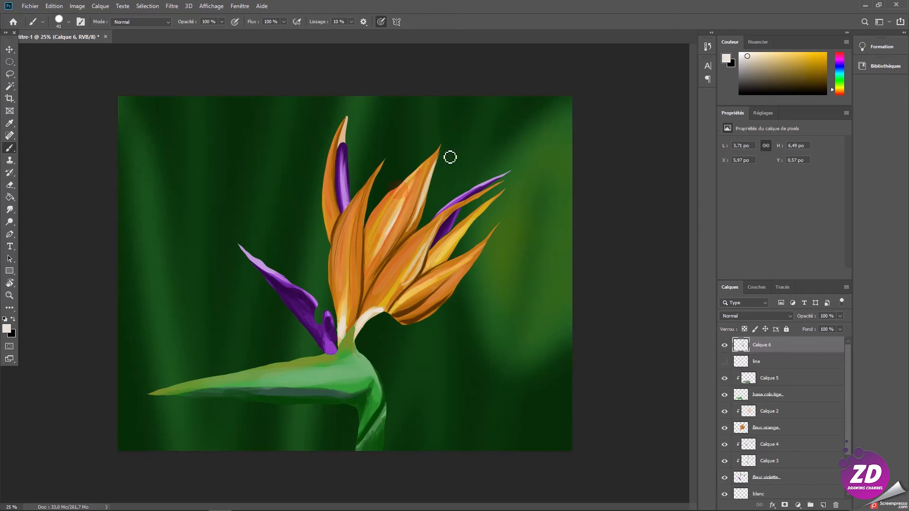
pyautogui.moveTo(455, 239); pyautogui.dragTo(443, 259)
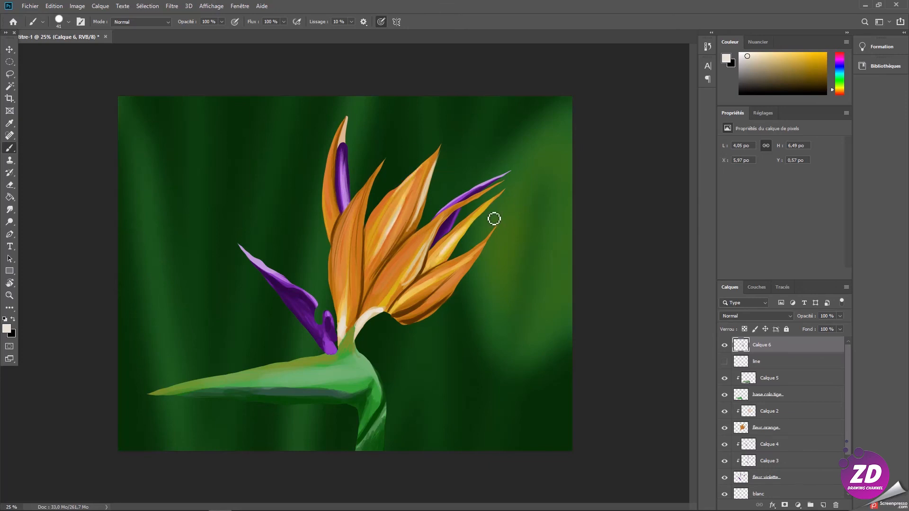
# Step: Sample the bract's green, pick a brighter tone, and paint fine yellow-green streaks along the bract
pyautogui.keyDown('alt'); pyautogui.click(306, 379); pyautogui.keyUp('alt')
pyautogui.click(787, 61)
pyautogui.keyDown('alt'); pyautogui.moveTo(283, 399); pyautogui.dragTo(299, 399); pyautogui.keyUp('alt')
pyautogui.moveTo(189, 382)
pyautogui.mouseDown()
pyautogui.moveTo(314, 359)
pyautogui.moveTo(342, 379)
pyautogui.mouseUp()
pyautogui.moveTo(287, 368)
pyautogui.mouseDown()
pyautogui.moveTo(337, 372)
pyautogui.moveTo(355, 390)
pyautogui.mouseUp()
pyautogui.moveTo(284, 388)
pyautogui.mouseDown()
pyautogui.moveTo(348, 389)
pyautogui.moveTo(345, 381)
pyautogui.mouseUp()
pyautogui.keyDown('alt'); pyautogui.click(328, 395); pyautogui.keyUp('alt')
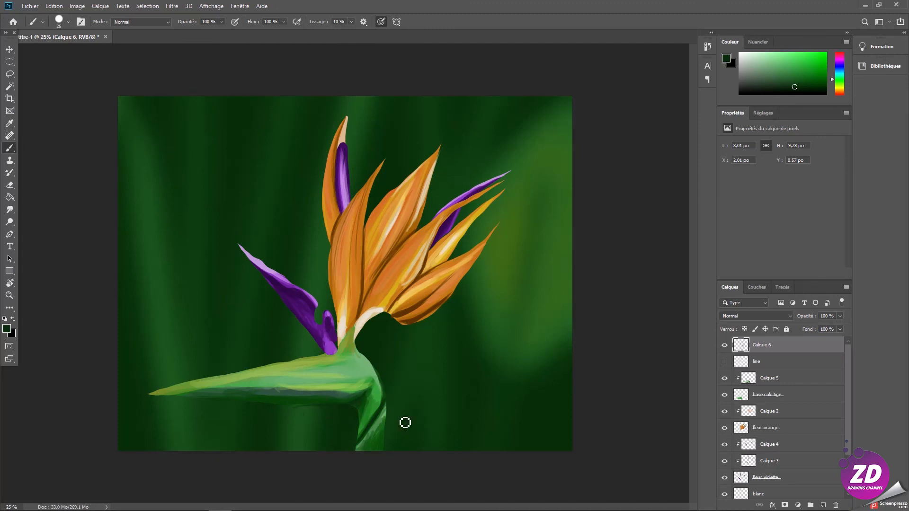
pyautogui.press('e')
pyautogui.press('b')
# Step: Sample medium violet and paint fine streaks on the lower-left and right-hand violet petals
pyautogui.keyDown('alt'); pyautogui.click(341, 161); pyautogui.keyUp('alt')
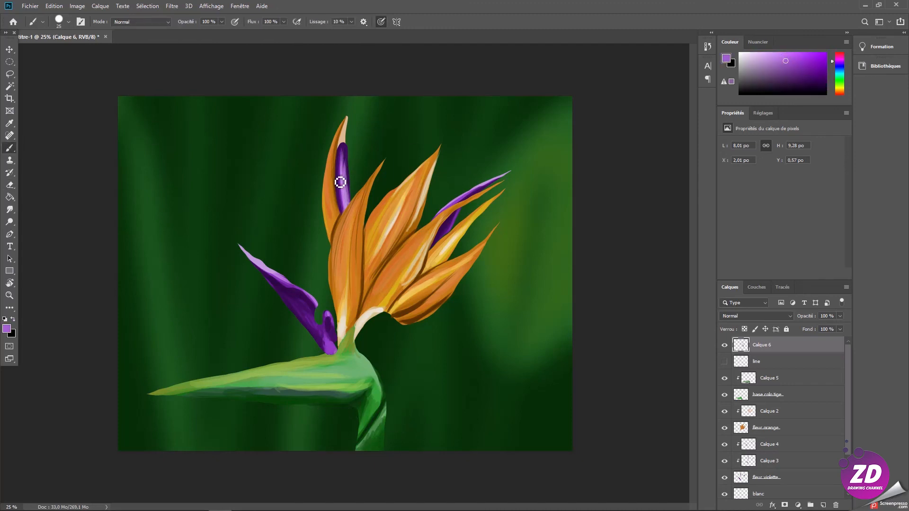
pyautogui.moveTo(254, 262); pyautogui.dragTo(337, 339)
pyautogui.moveTo(445, 225)
pyautogui.mouseDown()
pyautogui.moveTo(502, 154)
pyautogui.moveTo(480, 192)
pyautogui.mouseUp()
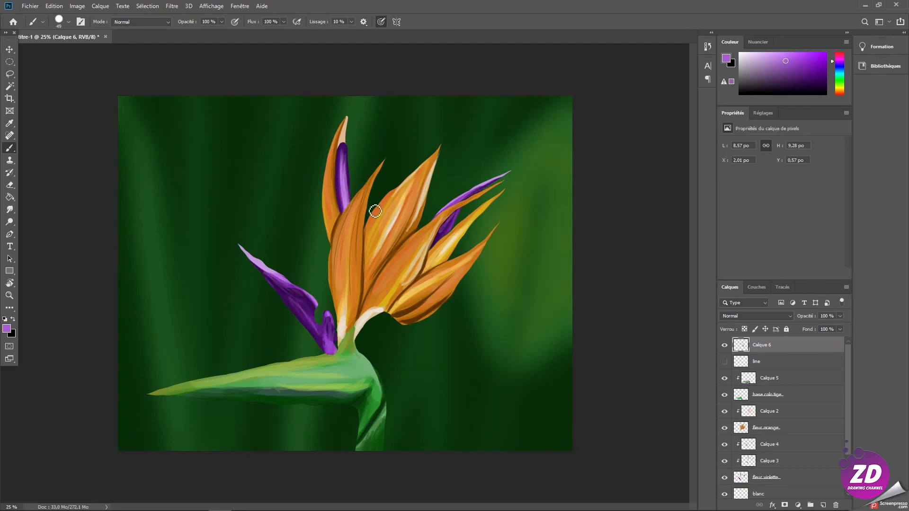
# Step: Touch up the central petals with sampled orange and brighten the lower-left violet petal's tip with pale lilac
pyautogui.keyDown('alt'); pyautogui.click(357, 264); pyautogui.keyUp('alt')
pyautogui.moveTo(367, 299)
pyautogui.mouseDown()
pyautogui.moveTo(357, 254)
pyautogui.moveTo(363, 268)
pyautogui.mouseUp()
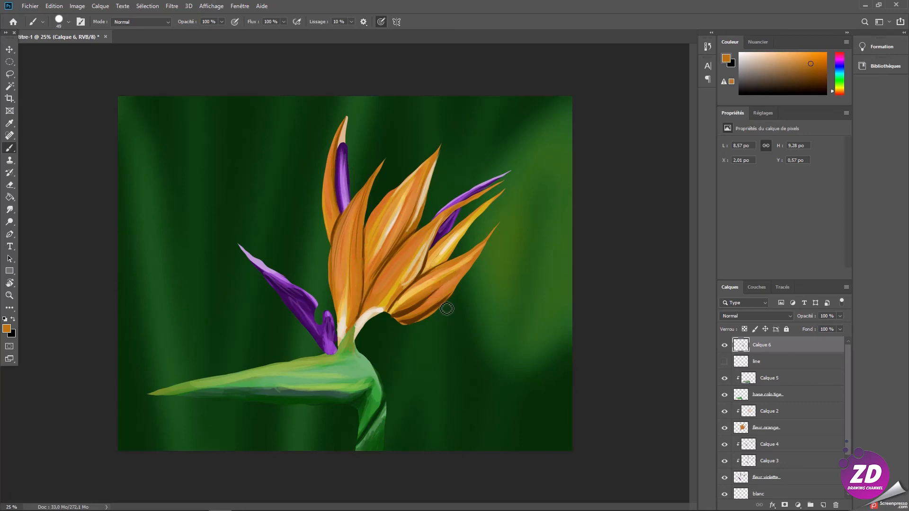
pyautogui.scroll(-2, 604, 396)
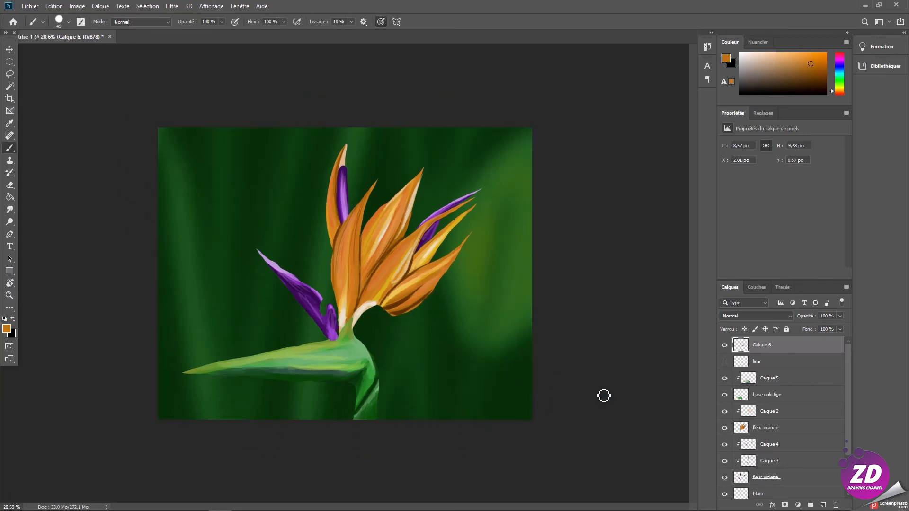
pyautogui.keyDown('alt'); pyautogui.click(262, 256); pyautogui.keyUp('alt')
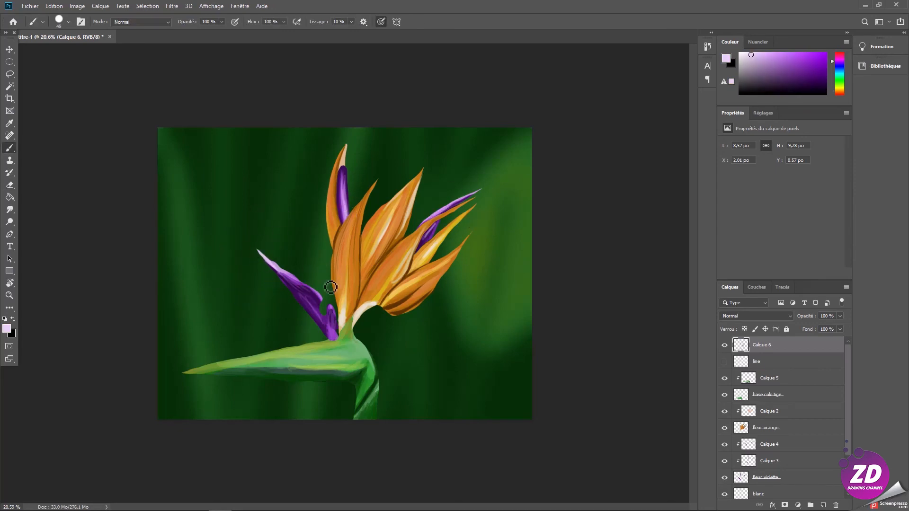
# Step: Sample green from the neck and blend it upward into the cream base of the petals
pyautogui.scroll(2, 341, 291)
pyautogui.keyDown('alt'); pyautogui.click(350, 345); pyautogui.keyUp('alt')
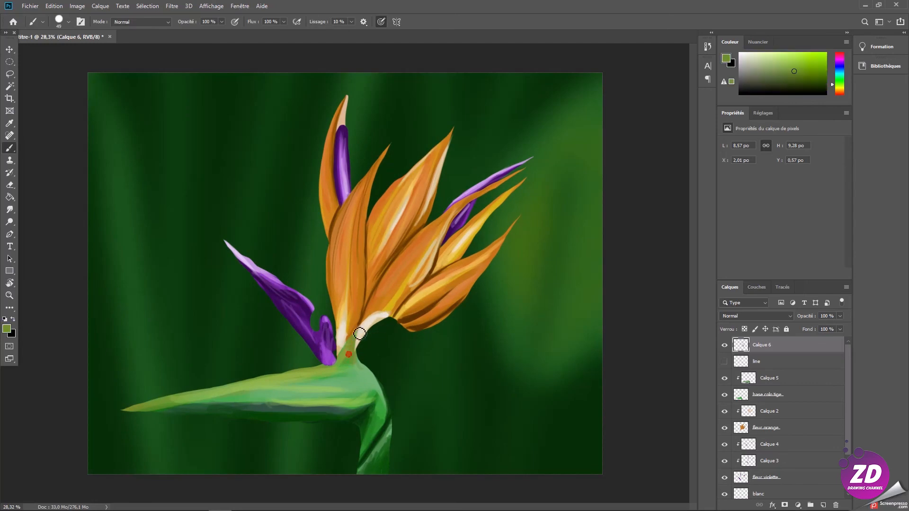
pyautogui.moveTo(365, 323); pyautogui.dragTo(359, 341)
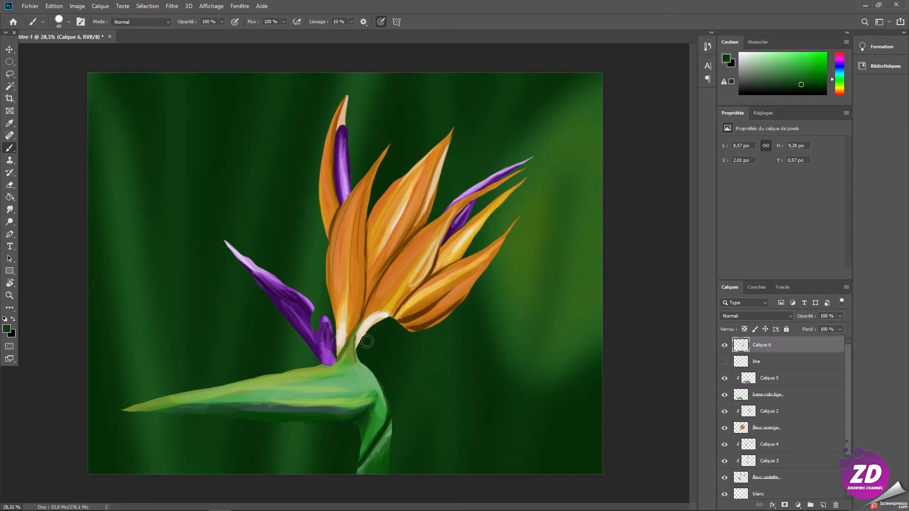
pyautogui.keyDown('alt'); pyautogui.click(324, 366); pyautogui.keyUp('alt')
pyautogui.keyDown('alt'); pyautogui.click(355, 422); pyautogui.keyUp('alt')
pyautogui.moveTo(328, 368)
pyautogui.mouseDown()
pyautogui.moveTo(285, 378)
pyautogui.moveTo(323, 370)
pyautogui.mouseUp()
pyautogui.hotkey('ctrl', 'z')
# Step: Sample dark violet and a blended shade, and paint a violet shadow along the bract's lower edge with the canvas rotated
pyautogui.keyDown('alt'); pyautogui.click(303, 330); pyautogui.keyUp('alt')
pyautogui.press('r')
pyautogui.moveTo(290, 282); pyautogui.dragTo(284, 201)
pyautogui.press('b')
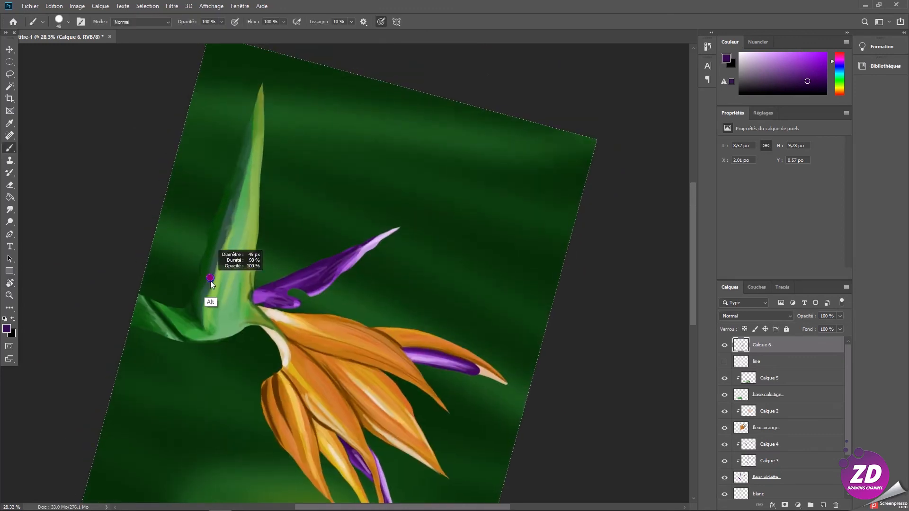
pyautogui.moveTo(203, 318); pyautogui.dragTo(216, 244)
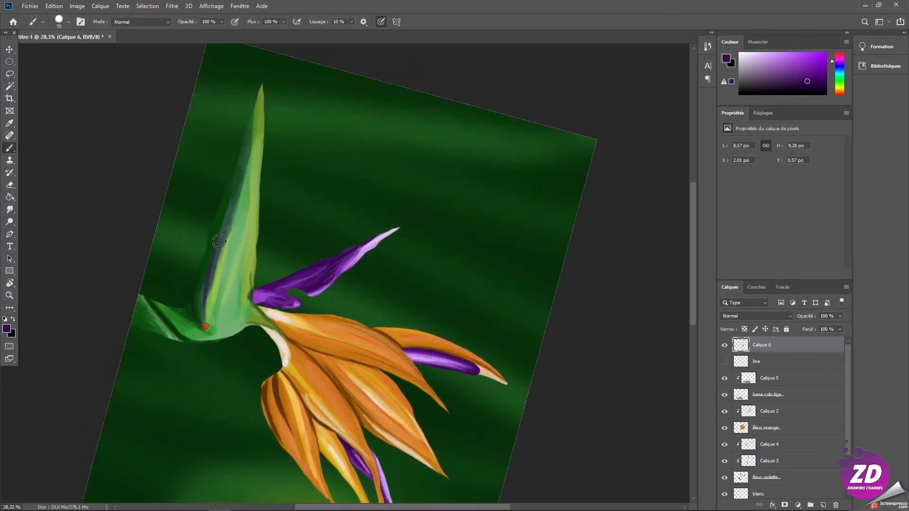
pyautogui.keyDown('alt'); pyautogui.click(205, 305); pyautogui.keyUp('alt')
pyautogui.moveTo(204, 333); pyautogui.dragTo(226, 208)
pyautogui.keyDown('alt'); pyautogui.click(205, 295); pyautogui.keyUp('alt')
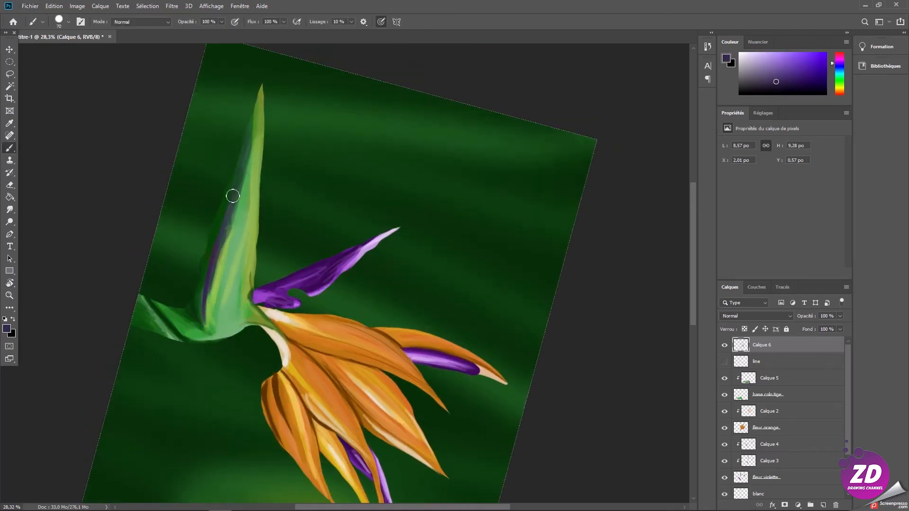
pyautogui.press('r')
pyautogui.press('Escape')
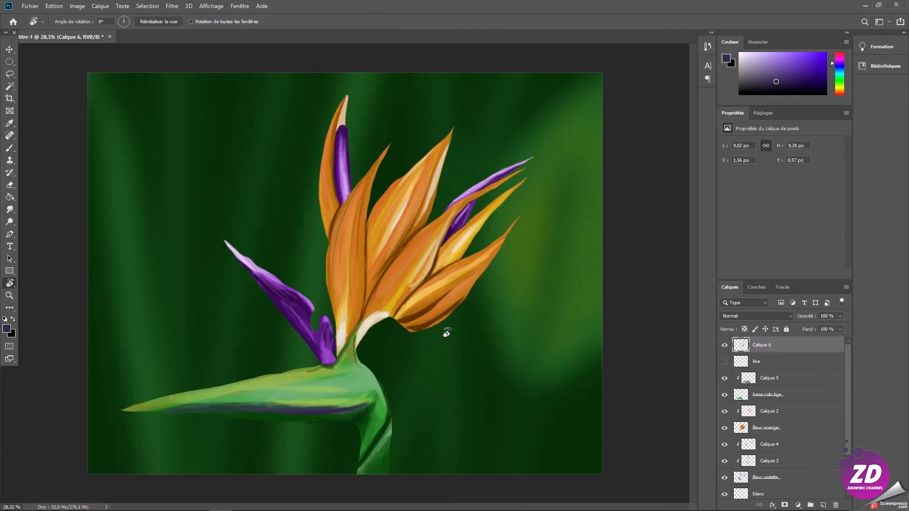
# Step: Sample the bract's yellow-green and paint light streaks over the violet shadow along its lower edge
pyautogui.press('b')
pyautogui.keyDown('alt'); pyautogui.click(304, 405); pyautogui.keyUp('alt')
pyautogui.moveTo(308, 411); pyautogui.dragTo(364, 404)
pyautogui.moveTo(251, 408); pyautogui.dragTo(309, 412)
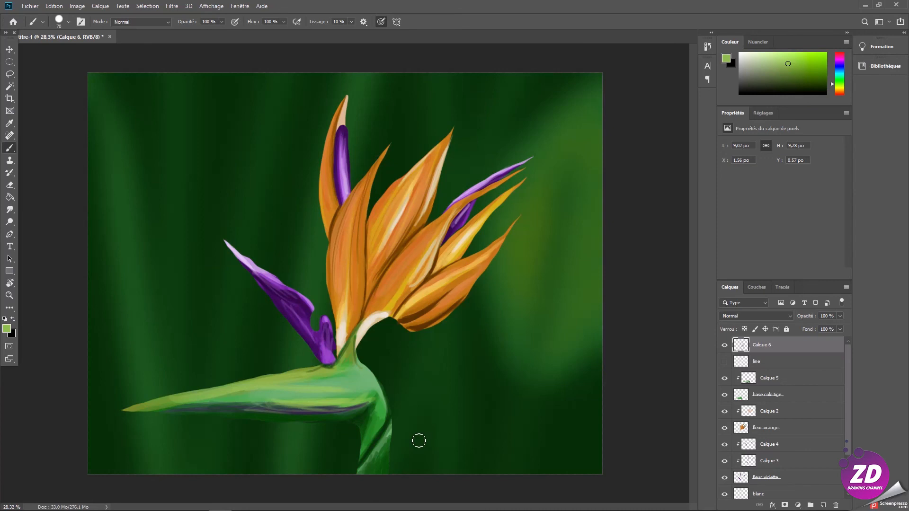
# Step: Touch up the lower-left violet petal's edge with sampled medium and light violet
pyautogui.moveTo(342, 296); pyautogui.dragTo(335, 304)
pyautogui.keyDown('alt'); pyautogui.click(292, 293); pyautogui.keyUp('alt')
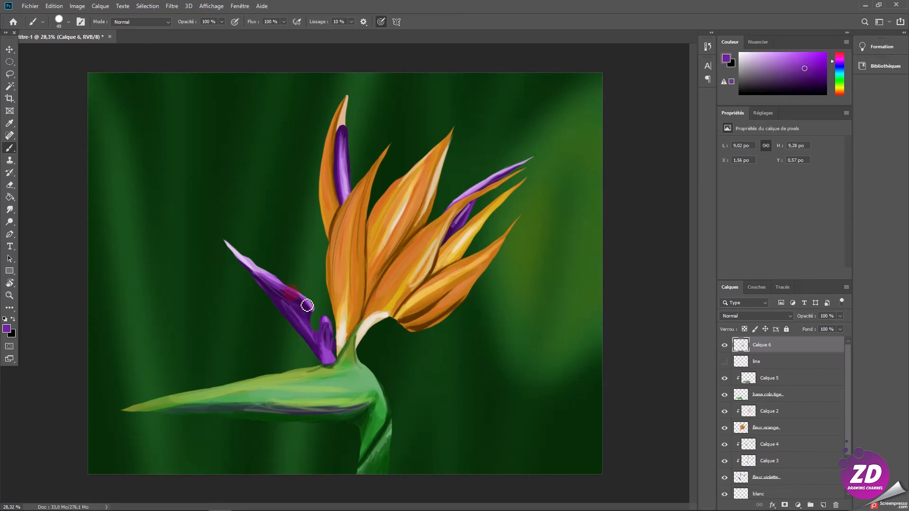
pyautogui.keyDown('alt'); pyautogui.click(308, 312); pyautogui.keyUp('alt')
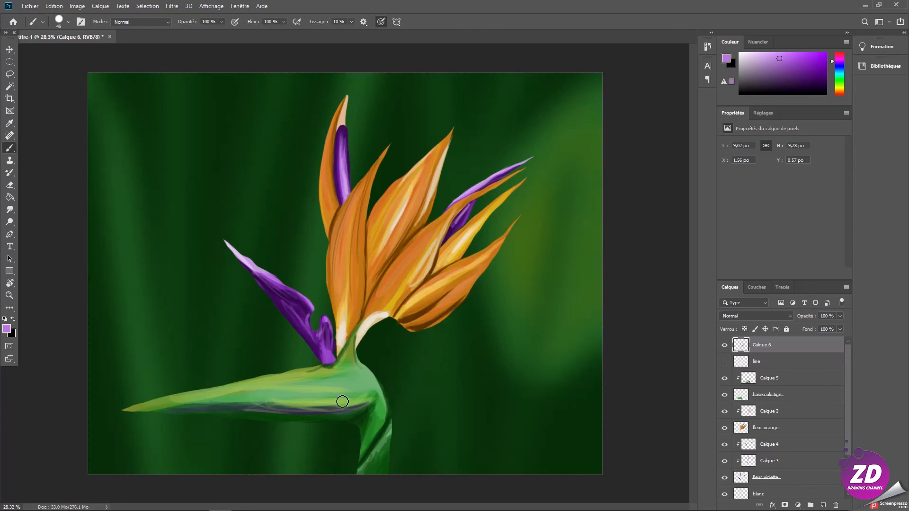
# Step: Sample orange for the central petal and dark green for the stem, and retouch both areas
pyautogui.scroll(-1, 426, 369)
pyautogui.keyDown('alt'); pyautogui.click(387, 197); pyautogui.keyUp('alt')
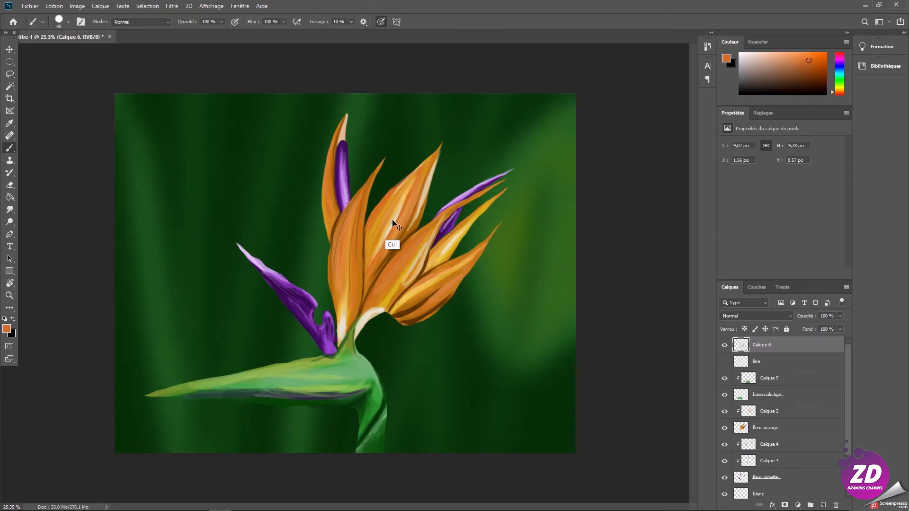
pyautogui.keyDown('alt'); pyautogui.click(367, 412); pyautogui.keyUp('alt')
pyautogui.keyDown('alt'); pyautogui.click(369, 421); pyautogui.keyUp('alt')
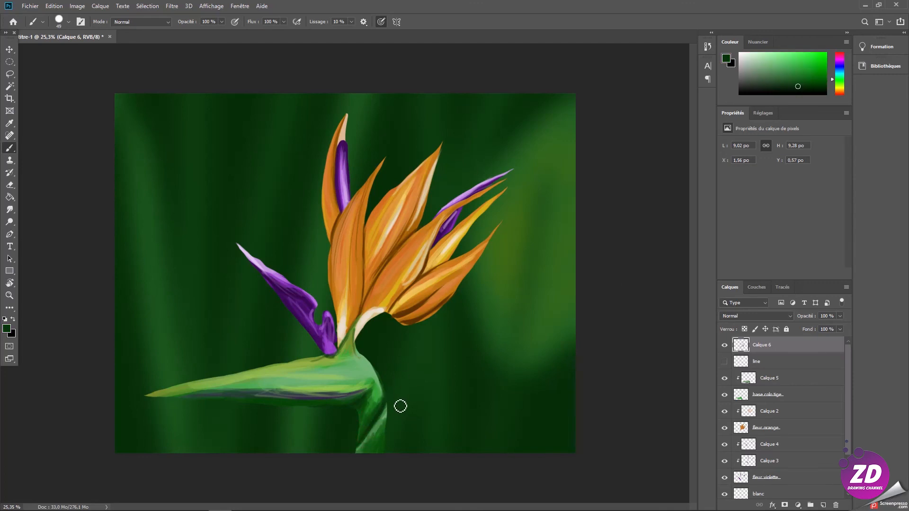
# Step: Sample pale lilac and paint highlights on the lower-left violet petal, extending its tip and adding fine strokes along its body
pyautogui.keyDown('alt'); pyautogui.click(253, 256); pyautogui.keyUp('alt')
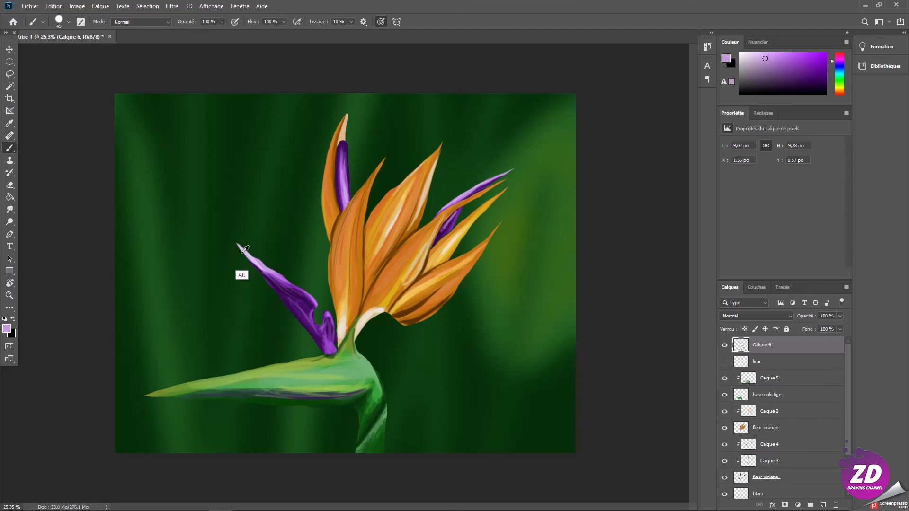
pyautogui.moveTo(240, 243); pyautogui.dragTo(263, 277)
pyautogui.keyDown('alt'); pyautogui.click(249, 250); pyautogui.keyUp('alt')
pyautogui.moveTo(236, 245); pyautogui.dragTo(262, 274)
pyautogui.press('e')
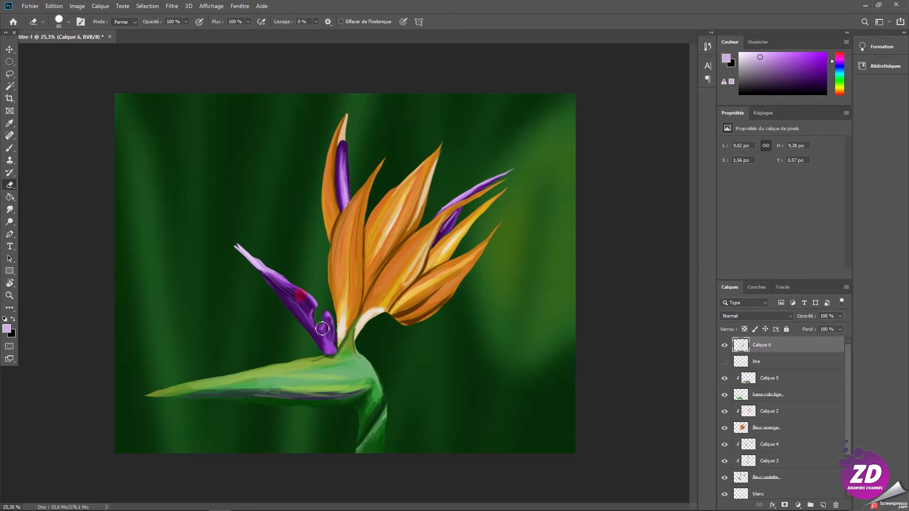
pyautogui.press('b')
pyautogui.moveTo(298, 288); pyautogui.dragTo(308, 299)
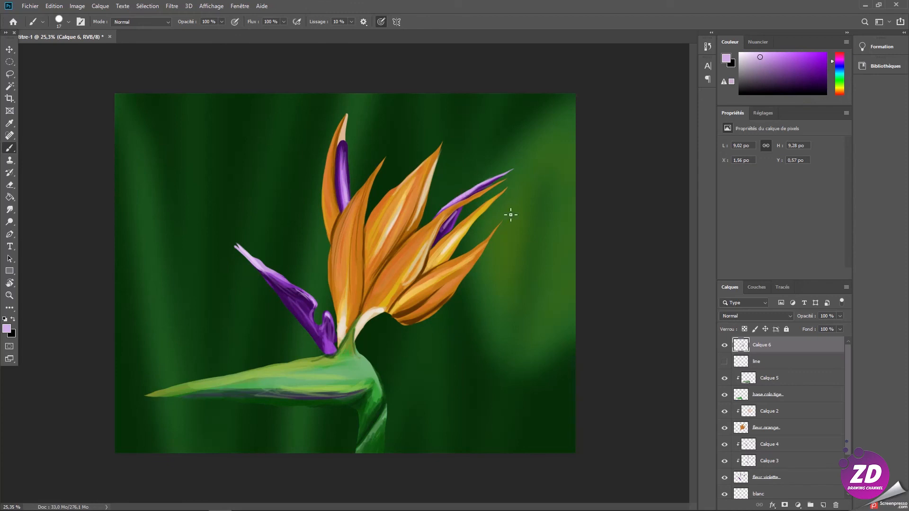
# Step: Blend sampled green into the bract's lower edge, and paint the stem with a more yellowish green
pyautogui.keyDown('alt'); pyautogui.click(251, 388); pyautogui.keyUp('alt')
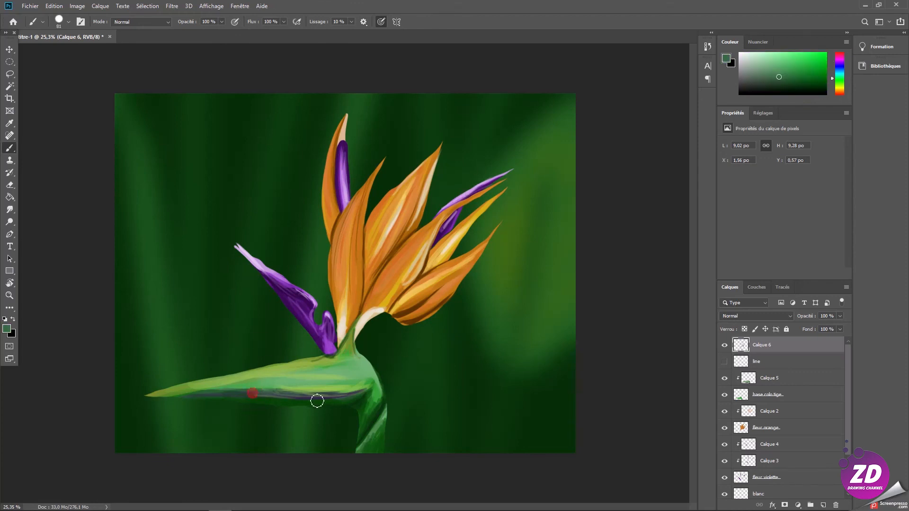
pyautogui.click(263, 389)
pyautogui.keyDown('alt'); pyautogui.click(375, 397); pyautogui.keyUp('alt')
pyautogui.click(840, 85)
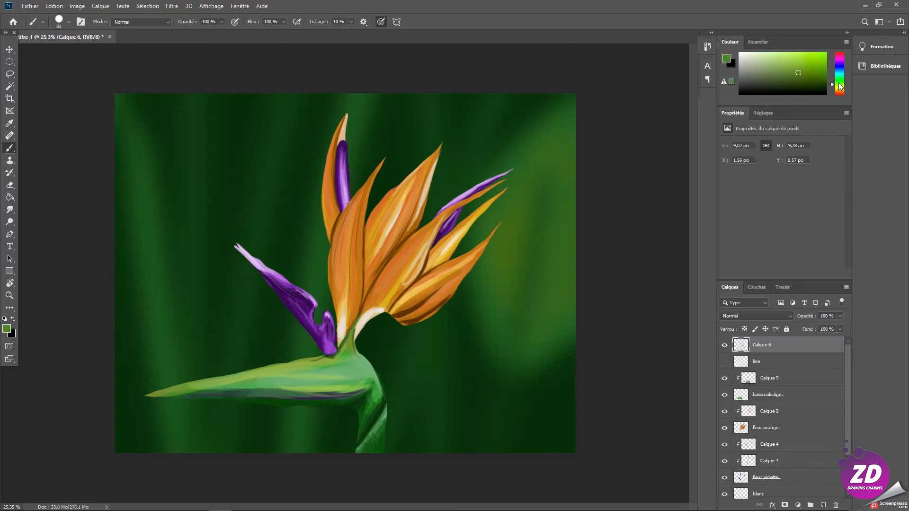
pyautogui.moveTo(369, 425); pyautogui.dragTo(370, 415)
# Step: Compare the painting with and without Calque 6, and paint sampled light orange streaks up the front central petal
pyautogui.keyDown('alt'); pyautogui.rightClick(362, 296); pyautogui.keyUp('alt')
pyautogui.click(725, 346)
pyautogui.click(725, 345)
pyautogui.keyDown('alt'); pyautogui.click(356, 286); pyautogui.keyUp('alt')
pyautogui.keyDown('alt'); pyautogui.rightClick(356, 289); pyautogui.keyUp('alt')
pyautogui.keyDown('alt'); pyautogui.click(345, 301); pyautogui.keyUp('alt')
pyautogui.moveTo(339, 315)
pyautogui.mouseDown()
pyautogui.moveTo(335, 268)
pyautogui.moveTo(357, 304)
pyautogui.moveTo(355, 246)
pyautogui.mouseUp()
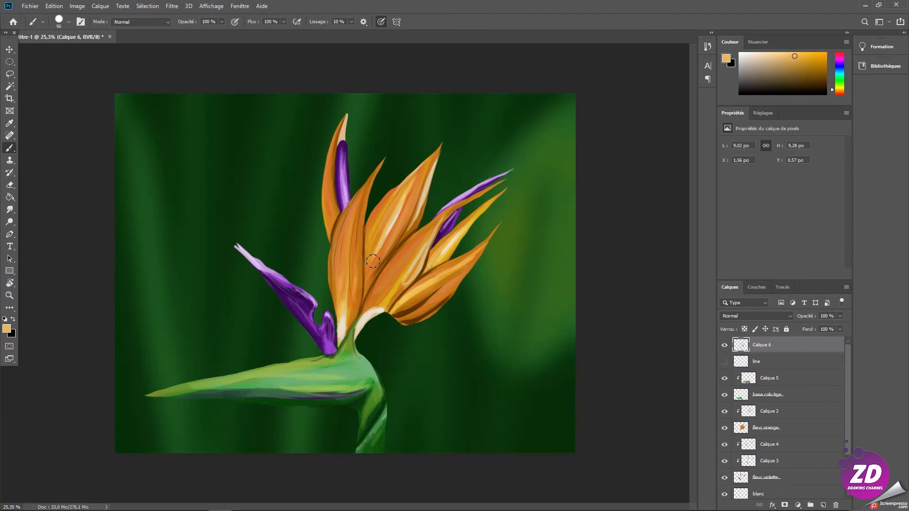
# Step: Paint light yellow-orange streaks on the right-hand orange petals and the upper-left petal
pyautogui.moveTo(385, 304); pyautogui.dragTo(425, 233)
pyautogui.moveTo(361, 315)
pyautogui.mouseDown()
pyautogui.moveTo(409, 302)
pyautogui.moveTo(462, 271)
pyautogui.mouseUp()
pyautogui.moveTo(408, 325); pyautogui.dragTo(469, 267)
pyautogui.hotkey('ctrl', 'z')
pyautogui.moveTo(415, 312); pyautogui.dragTo(469, 264)
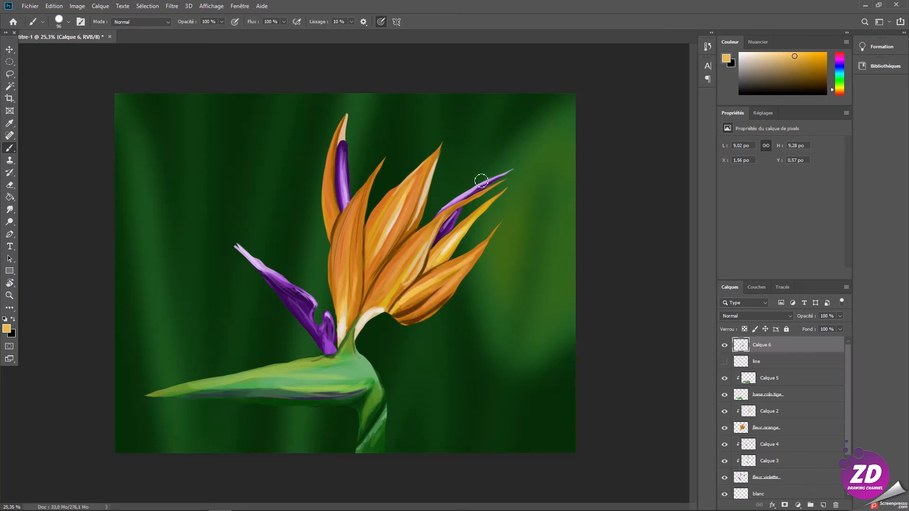
pyautogui.moveTo(399, 233); pyautogui.dragTo(428, 169)
pyautogui.hotkey('ctrl', 'z')
pyautogui.moveTo(331, 218); pyautogui.dragTo(342, 130)
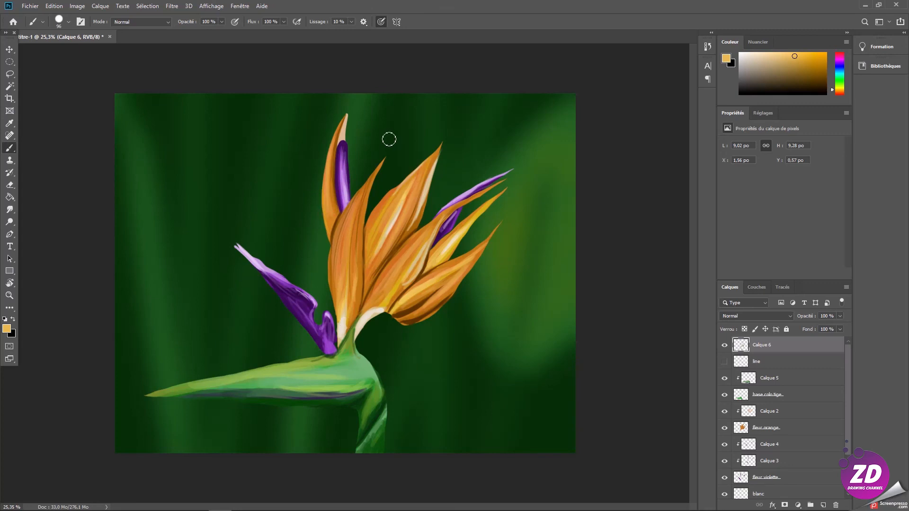
# Step: Choose a very dark violet and deepen the shadows on the lower-left, upper and right-hand violet petals
pyautogui.keyDown('alt'); pyautogui.click(291, 294); pyautogui.keyUp('alt')
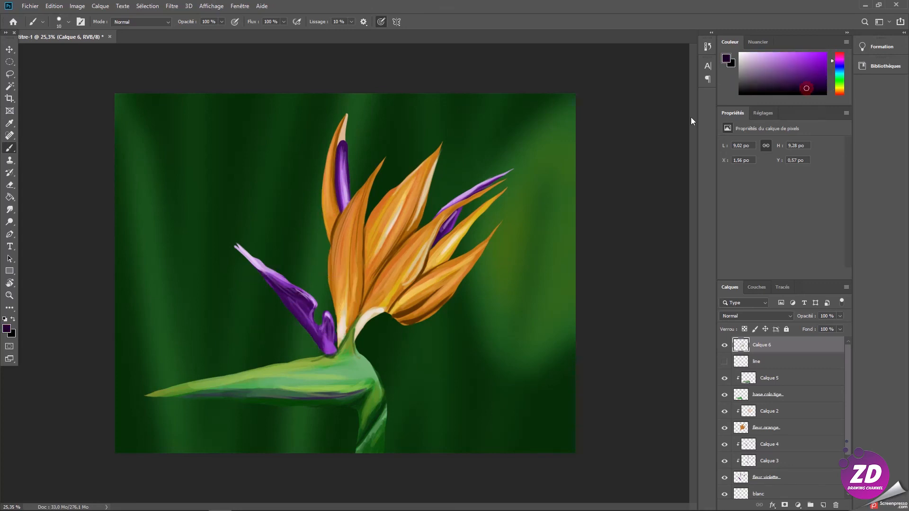
pyautogui.moveTo(285, 301)
pyautogui.mouseDown()
pyautogui.moveTo(316, 329)
pyautogui.moveTo(271, 282)
pyautogui.mouseUp()
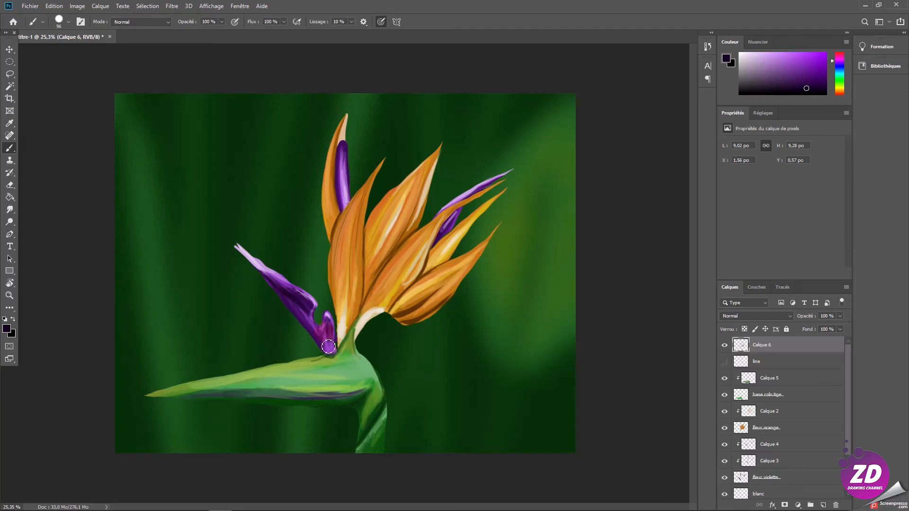
pyautogui.keyDown('alt'); pyautogui.rightClick(343, 209); pyautogui.keyUp('alt')
pyautogui.moveTo(345, 142); pyautogui.dragTo(349, 179)
pyautogui.moveTo(459, 212); pyautogui.dragTo(441, 240)
pyautogui.click(446, 229)
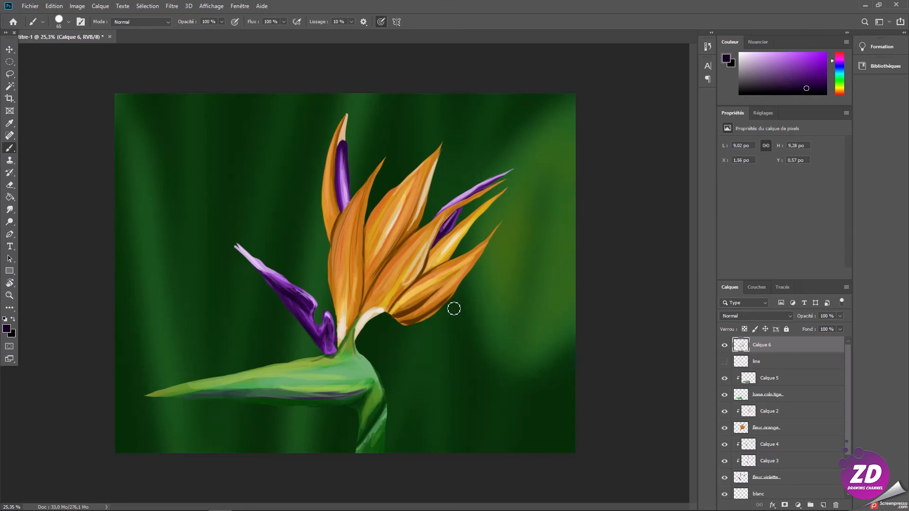
# Step: Sample light orange and extend the tips of the tall central petal and the upper right-hand orange petal
pyautogui.keyDown('alt'); pyautogui.click(424, 181); pyautogui.keyUp('alt')
pyautogui.keyDown('alt'); pyautogui.rightClick(423, 181); pyautogui.keyUp('alt')
pyautogui.moveTo(428, 171)
pyautogui.mouseDown()
pyautogui.moveTo(430, 148)
pyautogui.moveTo(446, 136)
pyautogui.mouseUp()
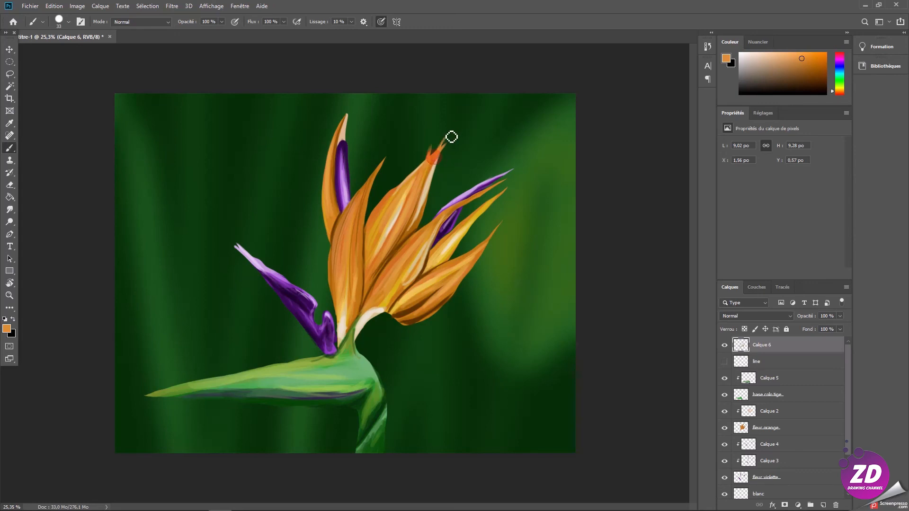
pyautogui.press('e')
pyautogui.press('b')
pyautogui.moveTo(462, 214); pyautogui.dragTo(508, 179)
# Step: Sample dark brown and paint shadows along the upper edge and folds of the lower right-hand orange petal
pyautogui.keyDown('alt'); pyautogui.click(419, 321); pyautogui.keyUp('alt')
pyautogui.moveTo(446, 270); pyautogui.dragTo(490, 251)
pyautogui.keyDown('alt'); pyautogui.click(444, 266); pyautogui.keyUp('alt')
pyautogui.keyDown('alt'); pyautogui.click(410, 319); pyautogui.keyUp('alt')
pyautogui.keyDown('alt'); pyautogui.rightClick(434, 264); pyautogui.keyUp('alt')
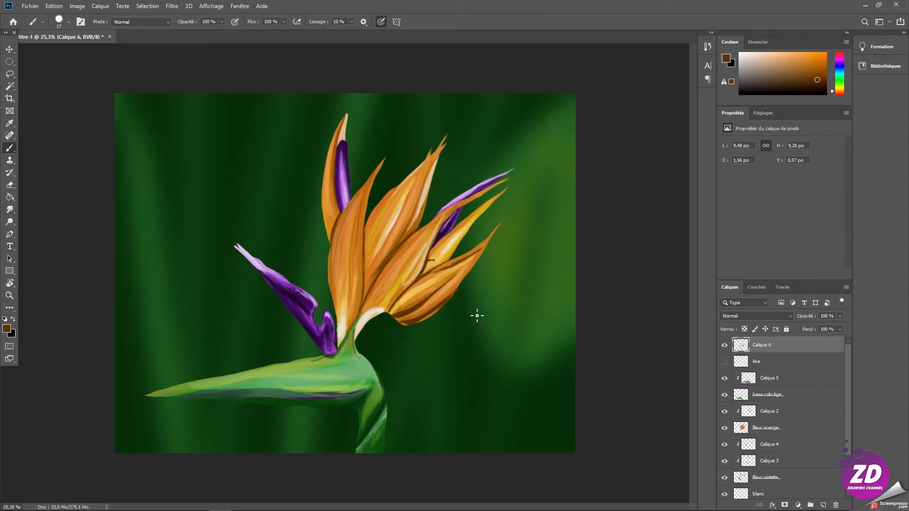
# Step: Blend sampled yellow, orange and cream where the right-hand orange petals meet their pale base
pyautogui.keyDown('alt'); pyautogui.rightClick(382, 308); pyautogui.keyUp('alt')
pyautogui.keyDown('alt'); pyautogui.click(384, 302); pyautogui.keyUp('alt')
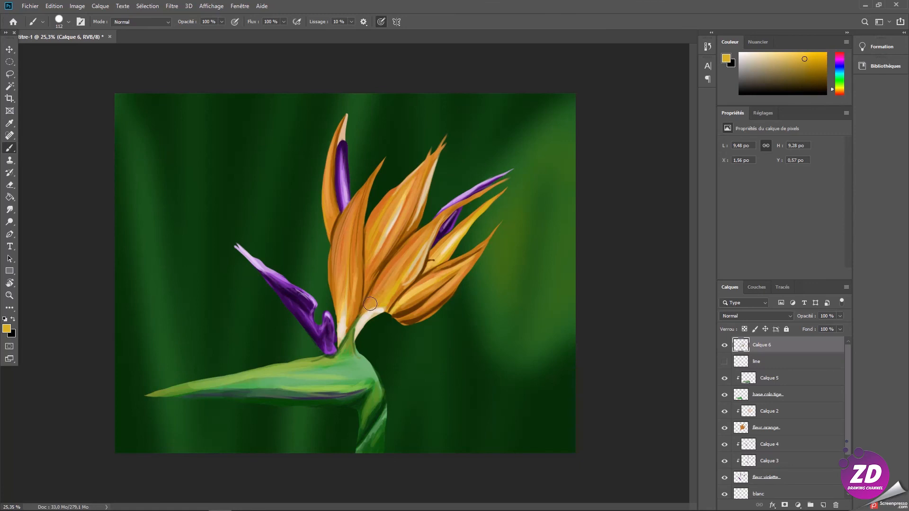
pyautogui.keyDown('alt'); pyautogui.rightClick(395, 312); pyautogui.keyUp('alt')
pyautogui.keyDown('alt'); pyautogui.click(385, 280); pyautogui.keyUp('alt')
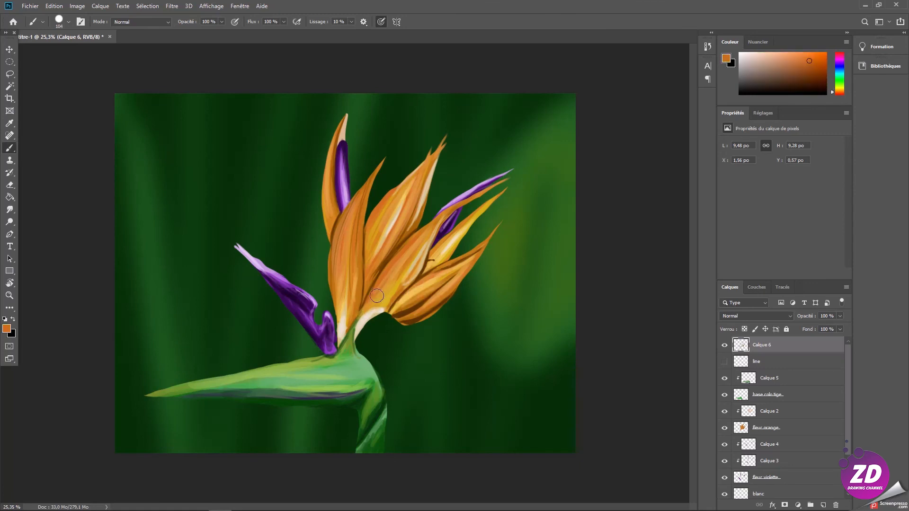
pyautogui.keyDown('alt'); pyautogui.click(366, 321); pyautogui.keyUp('alt')
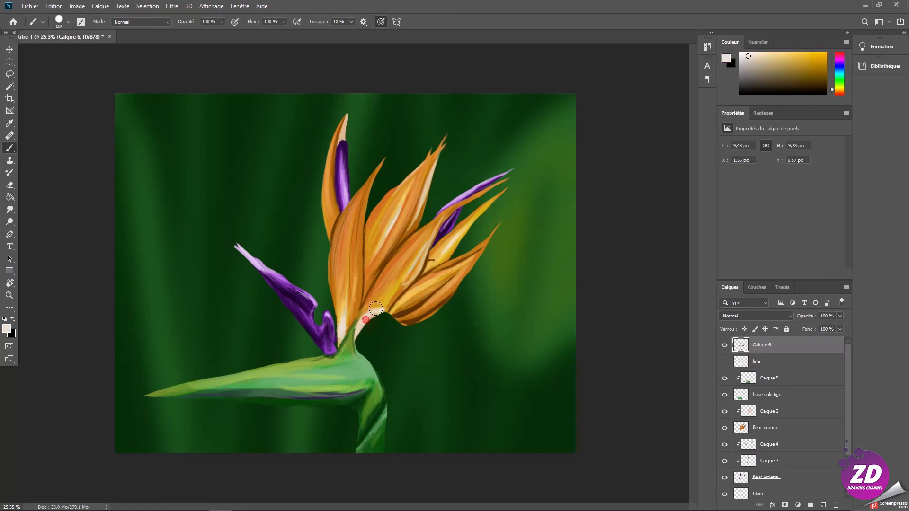
pyautogui.keyDown('alt'); pyautogui.rightClick(379, 321); pyautogui.keyUp('alt')
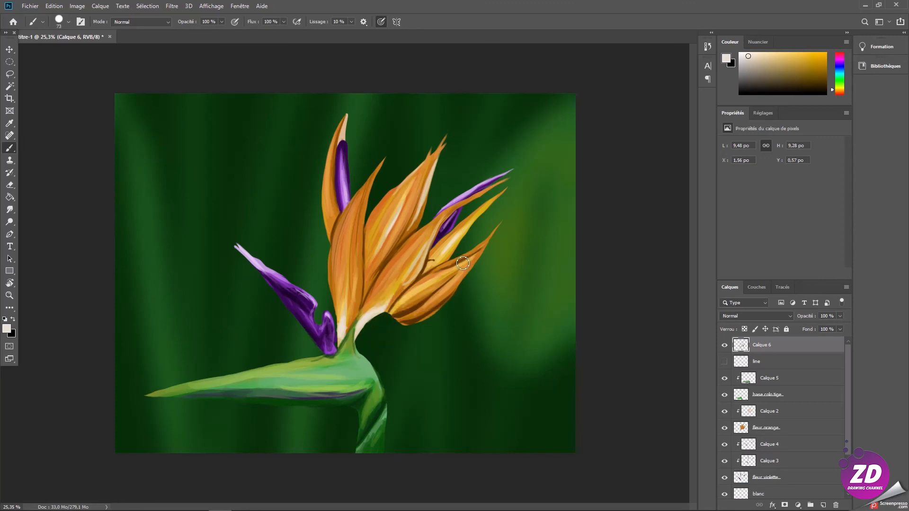
# Step: Retouch the junction between the pale base and the lower right-hand petal with sampled orange and brown
pyautogui.keyDown('alt'); pyautogui.click(393, 303); pyautogui.keyUp('alt')
pyautogui.moveTo(387, 323)
pyautogui.mouseDown()
pyautogui.moveTo(375, 323)
pyautogui.moveTo(384, 316)
pyautogui.moveTo(389, 329)
pyautogui.moveTo(394, 313)
pyautogui.mouseUp()
pyautogui.rightClick(412, 303)
pyautogui.keyDown('alt'); pyautogui.click(393, 311); pyautogui.keyUp('alt')
pyautogui.click(391, 311)
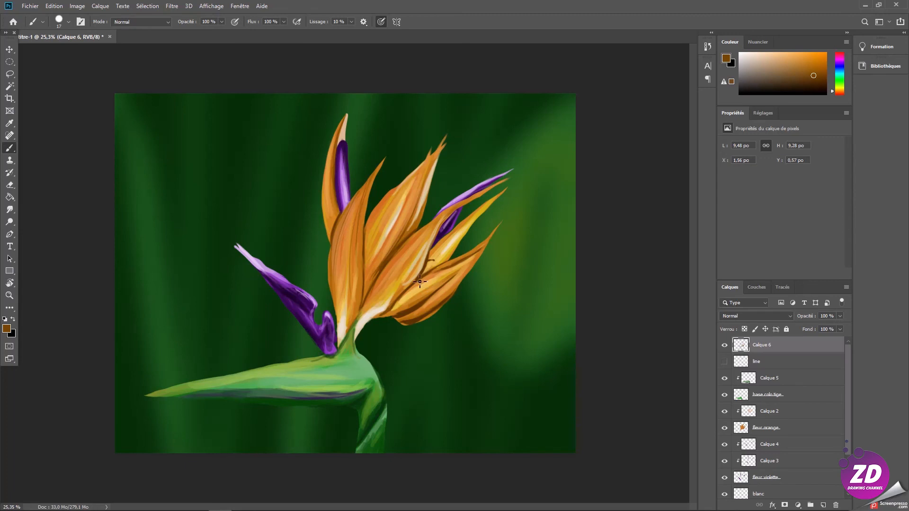
# Step: Choose a dark reddish orange and paint fine streaks on the orange petals
pyautogui.keyDown('alt'); pyautogui.click(451, 275); pyautogui.keyUp('alt')
pyautogui.click(812, 68)
pyautogui.click(840, 92)
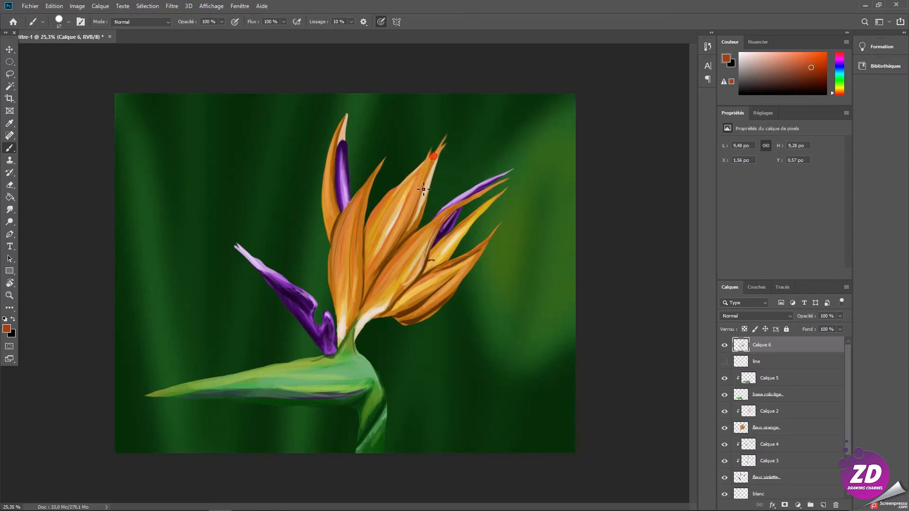
pyautogui.moveTo(360, 277); pyautogui.dragTo(363, 258)
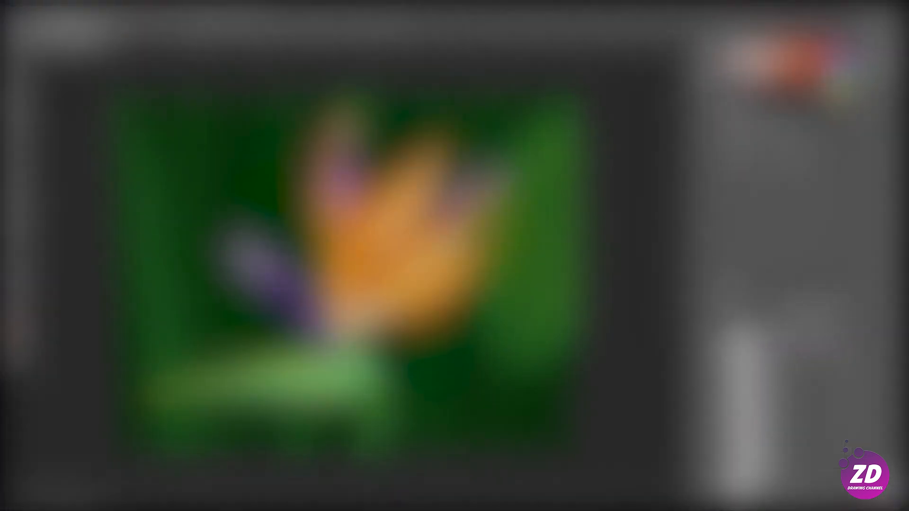